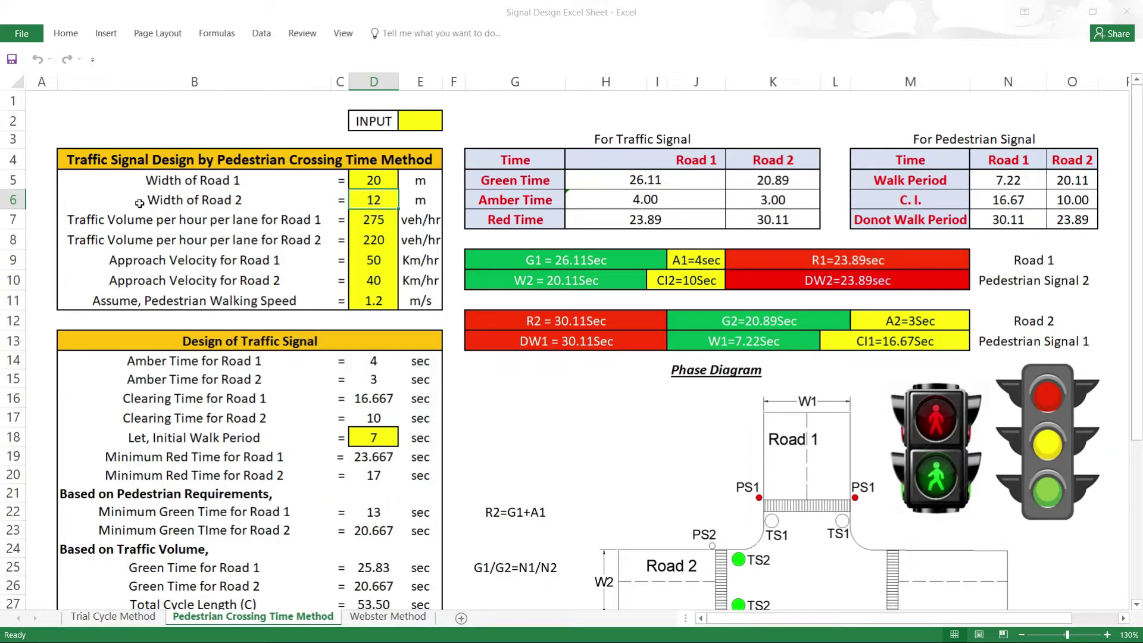
- Glance at the Trial Cycle Method sheet, then review the input table and the traffic signal timing table
click(103, 617)
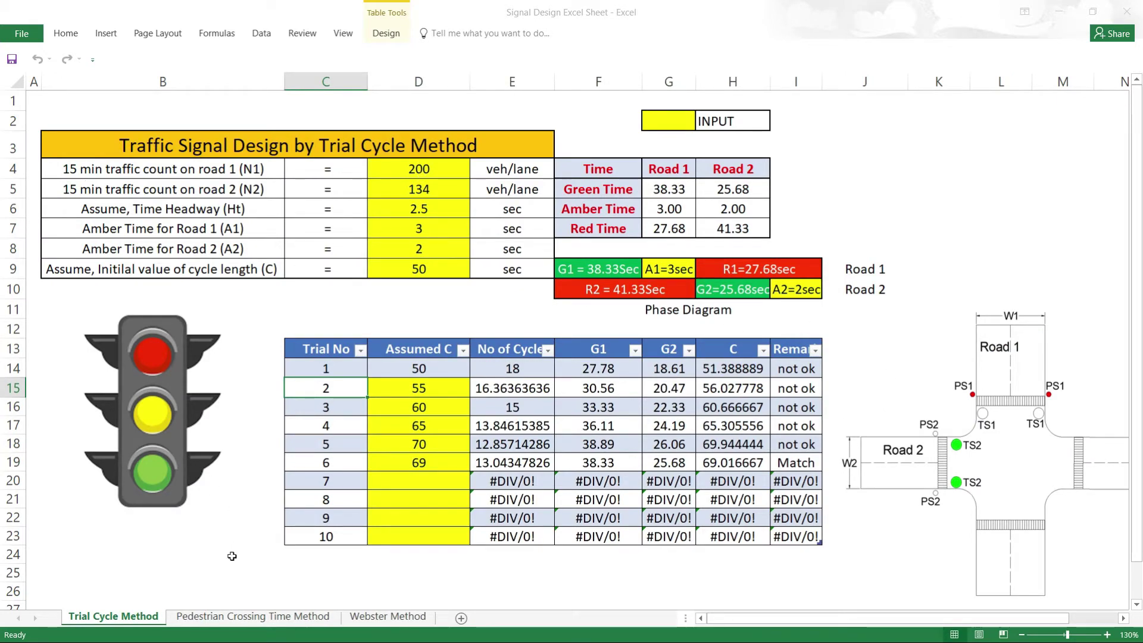
click(225, 617)
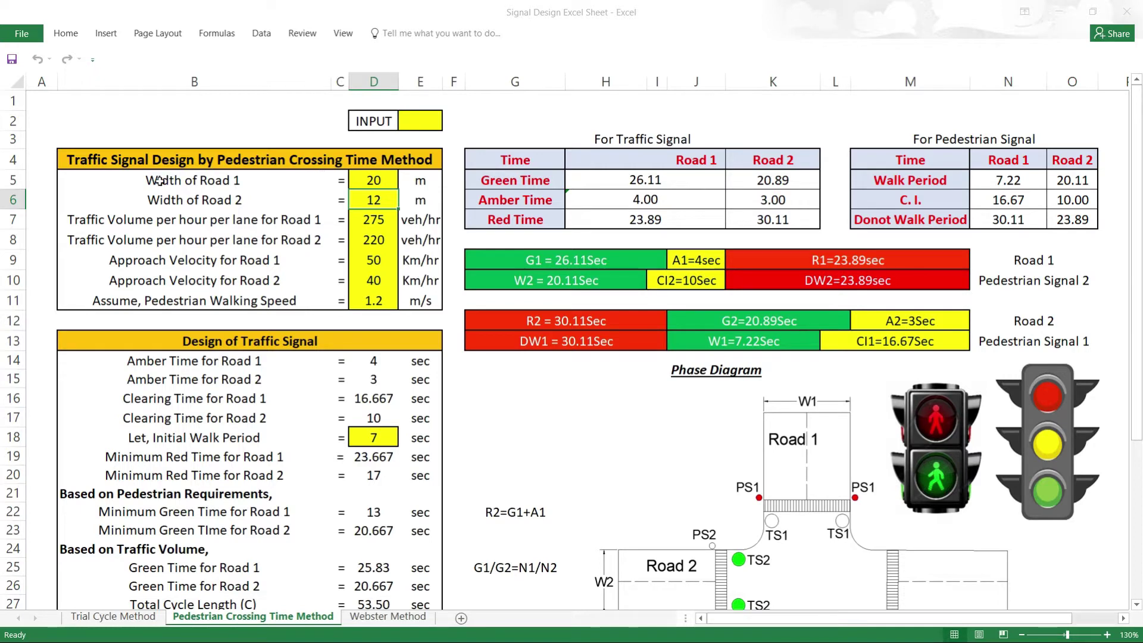
mouse_move(160, 181)
mouse_down()
mouse_move(381, 241)
mouse_move(420, 300)
mouse_up()
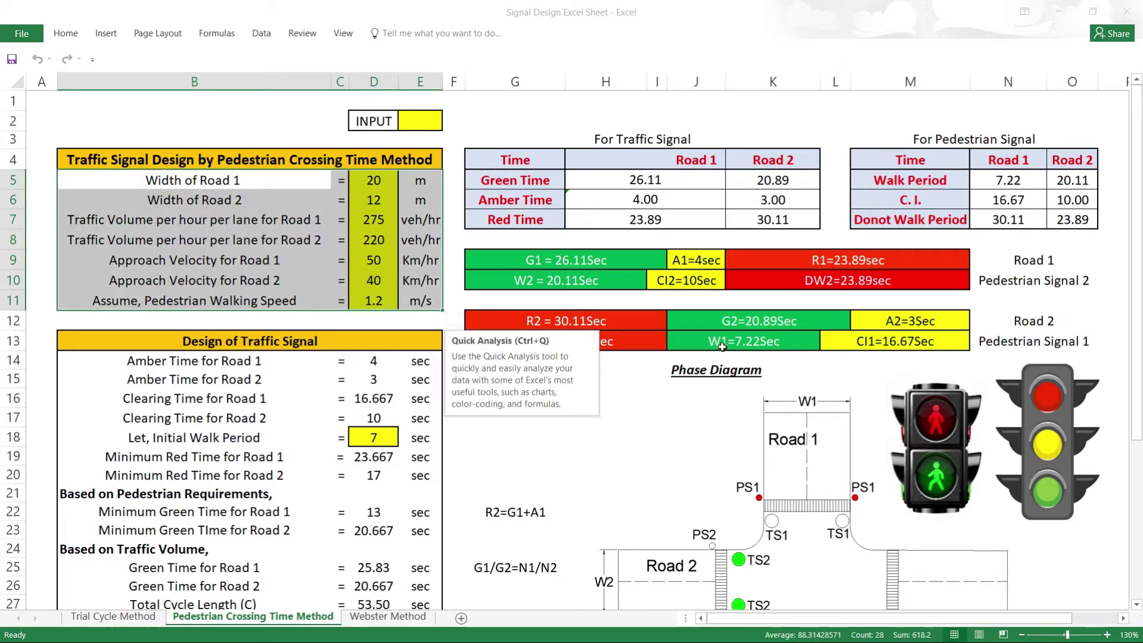
click(454, 219)
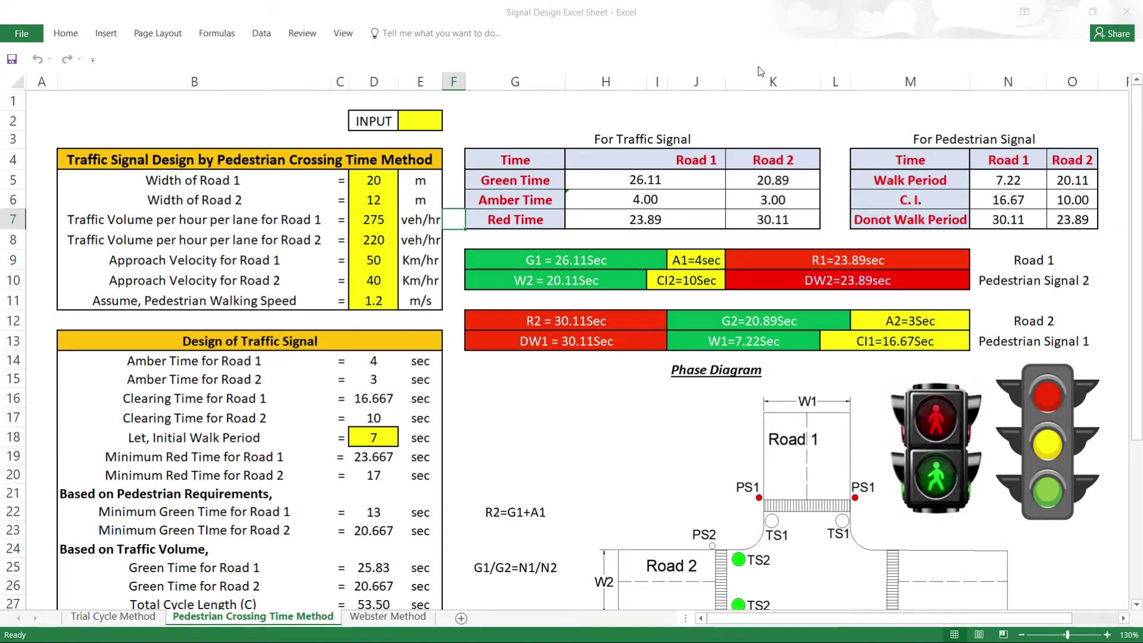
drag(528, 168, 773, 228)
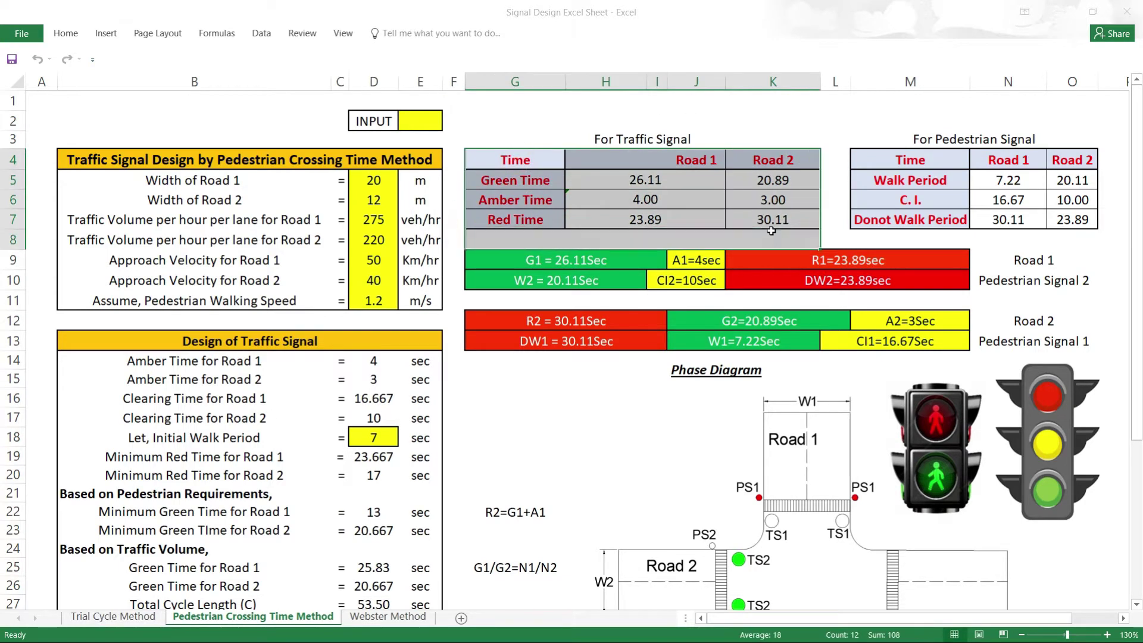
scroll(813, 524, down, 1)
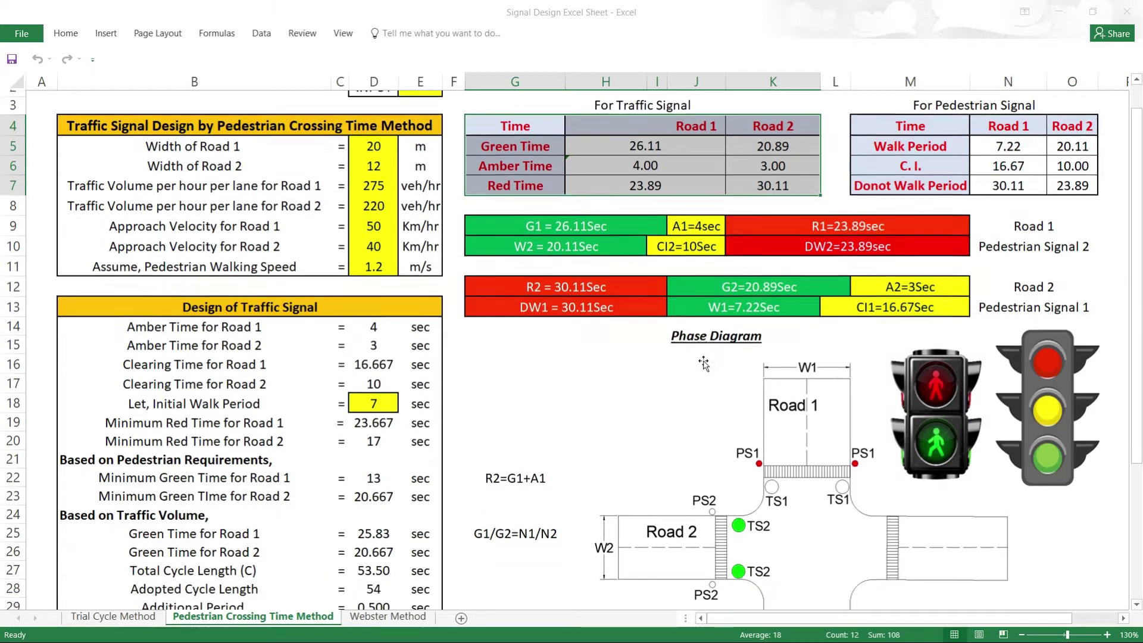
scroll(834, 256, down, 2)
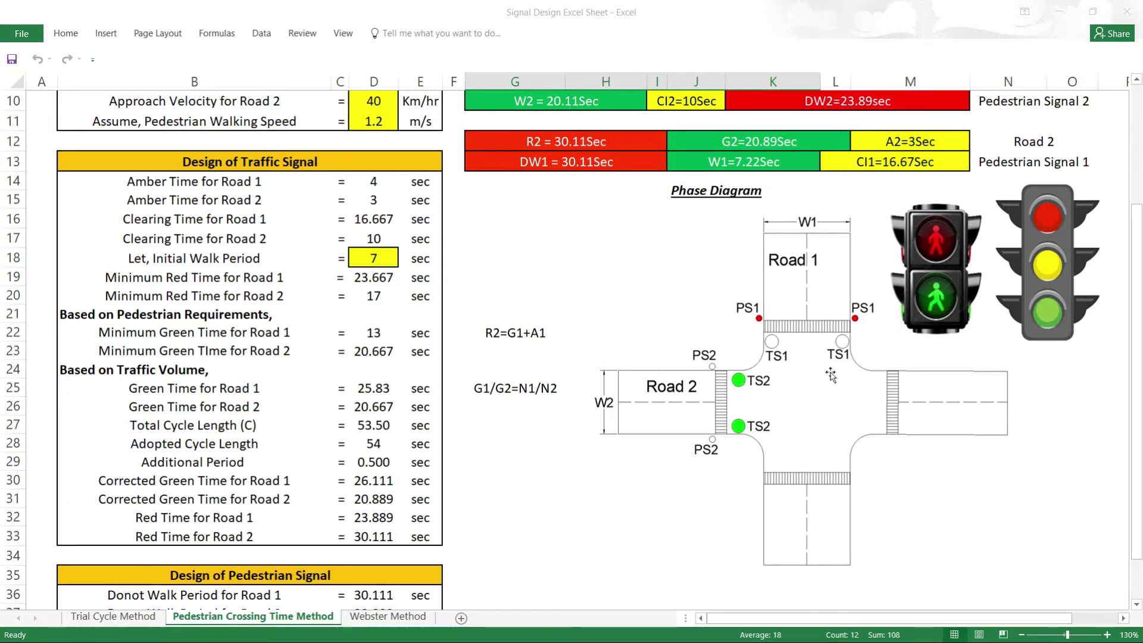
scroll(767, 372, up, 3)
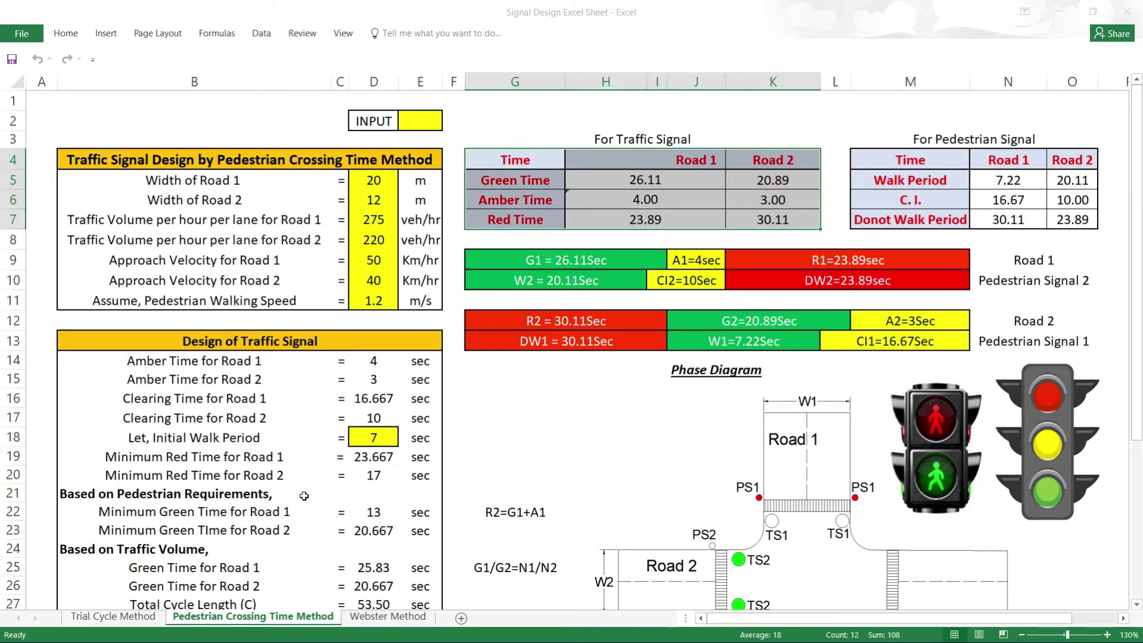
- Check the Width of Road 1 and pedestrian walking speed values in the input table
click(192, 187)
click(374, 180)
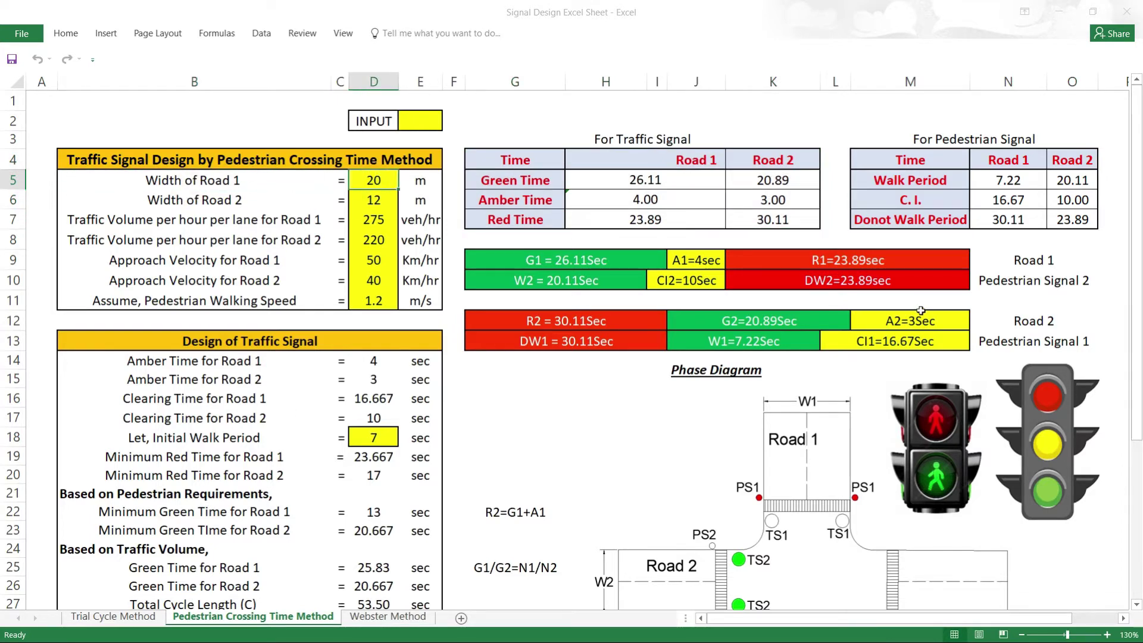
scroll(866, 353, down, 1)
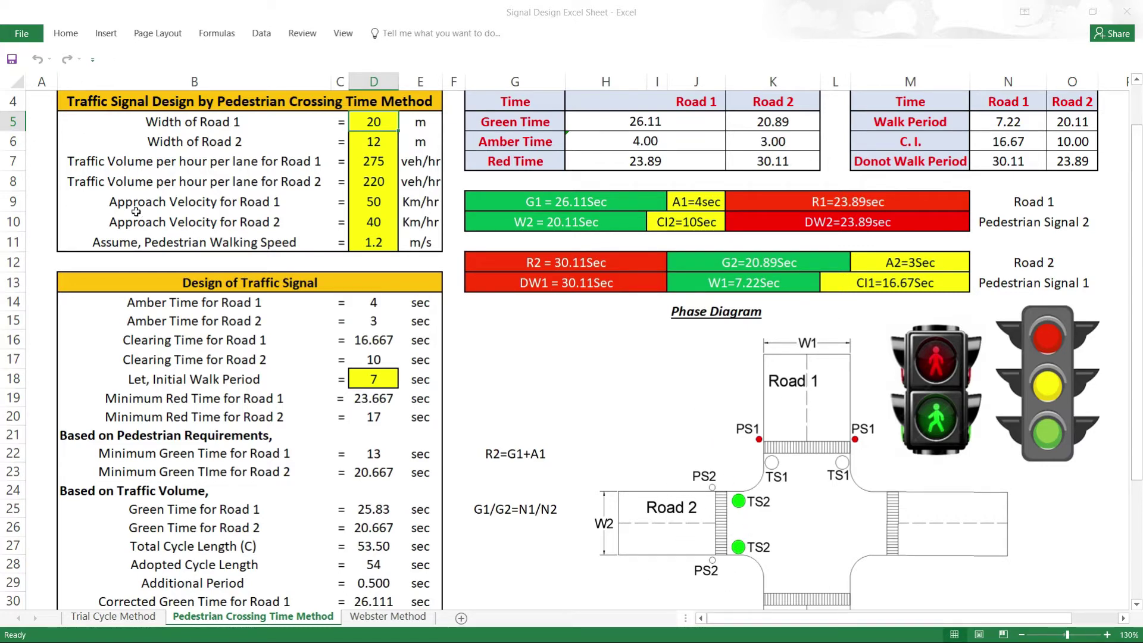
click(387, 239)
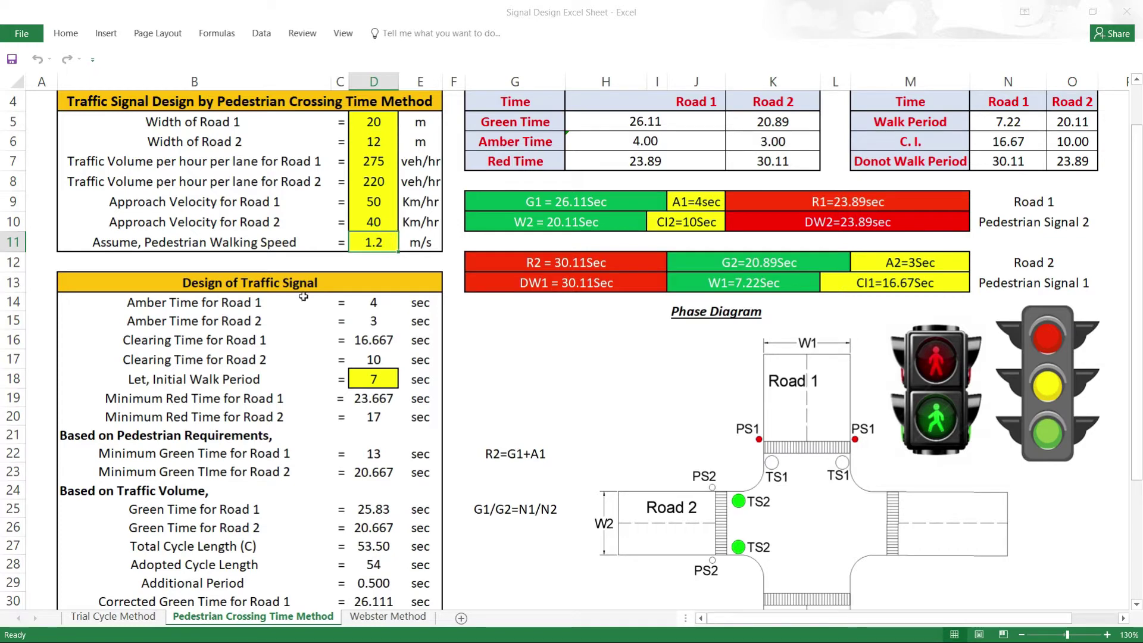
scroll(322, 322, up, 1)
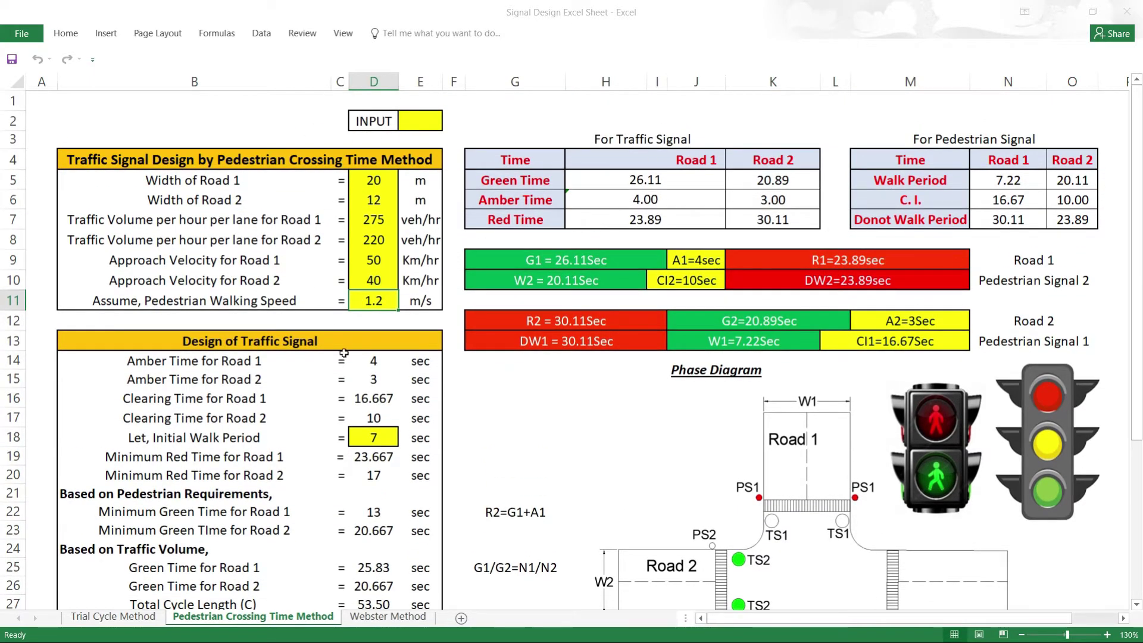
scroll(344, 353, down, 4)
scroll(372, 372, up, 4)
- In the exam paper PDF, capture a snapshot of question 5a on page 6
key(alt+Tab)
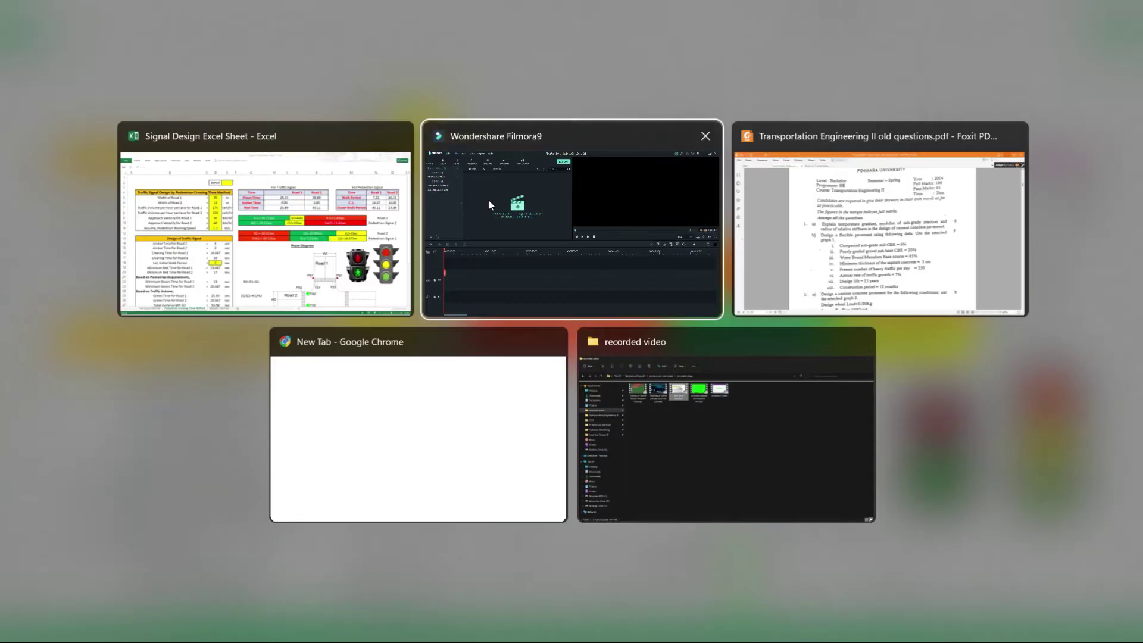
key(alt+Tab)
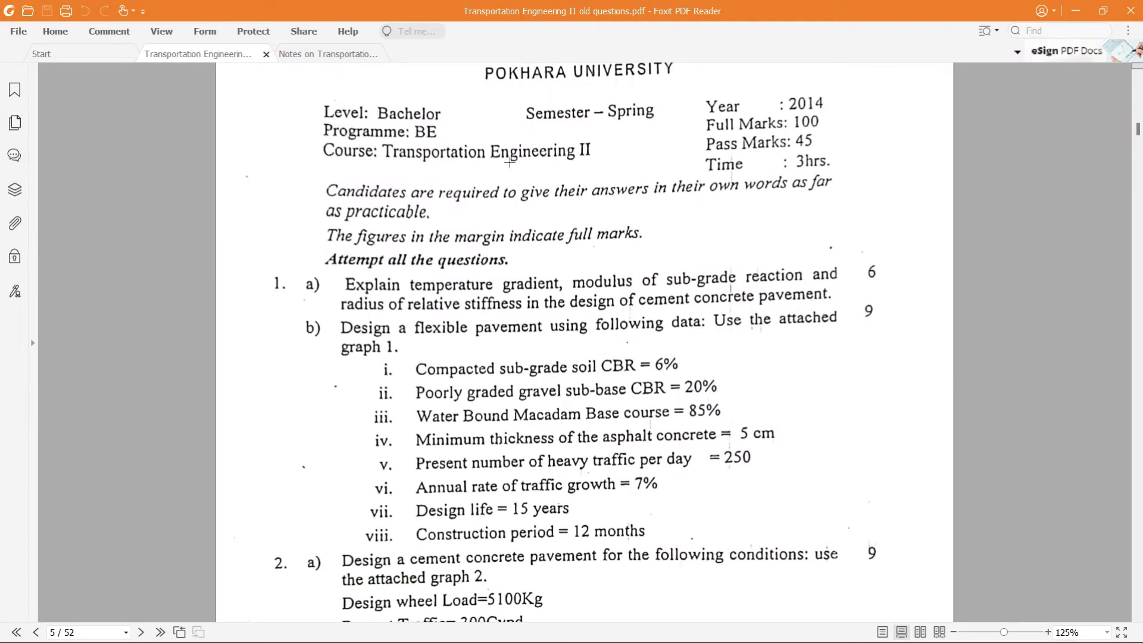
scroll(493, 411, down, 3)
scroll(493, 411, down, 4)
scroll(410, 335, up, 4)
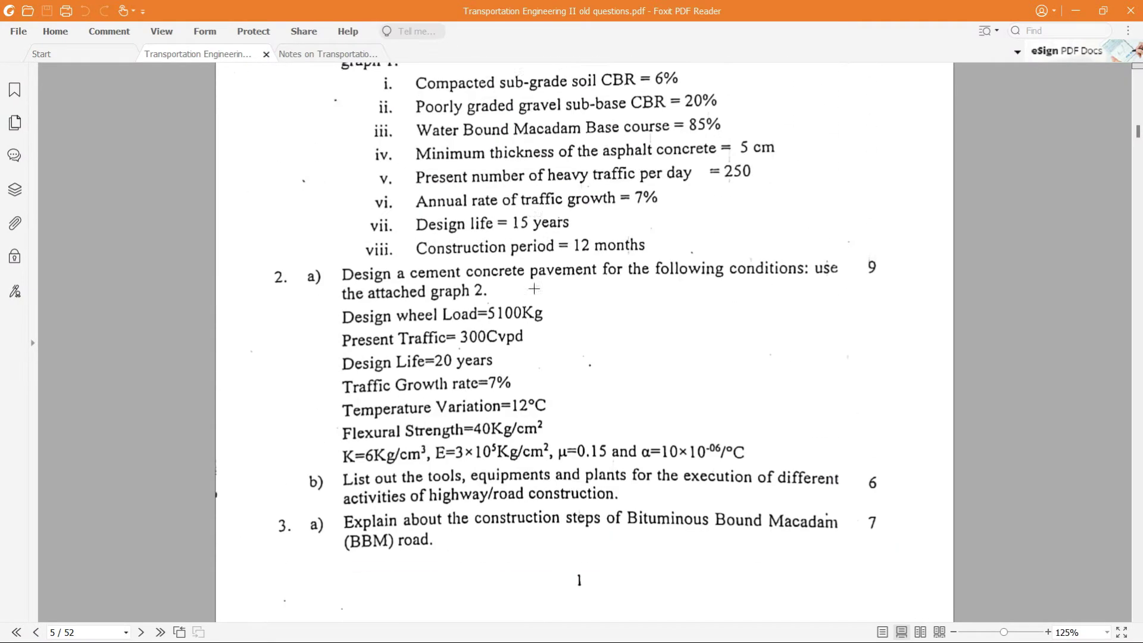
scroll(528, 299, down, 5)
scroll(343, 262, down, 8)
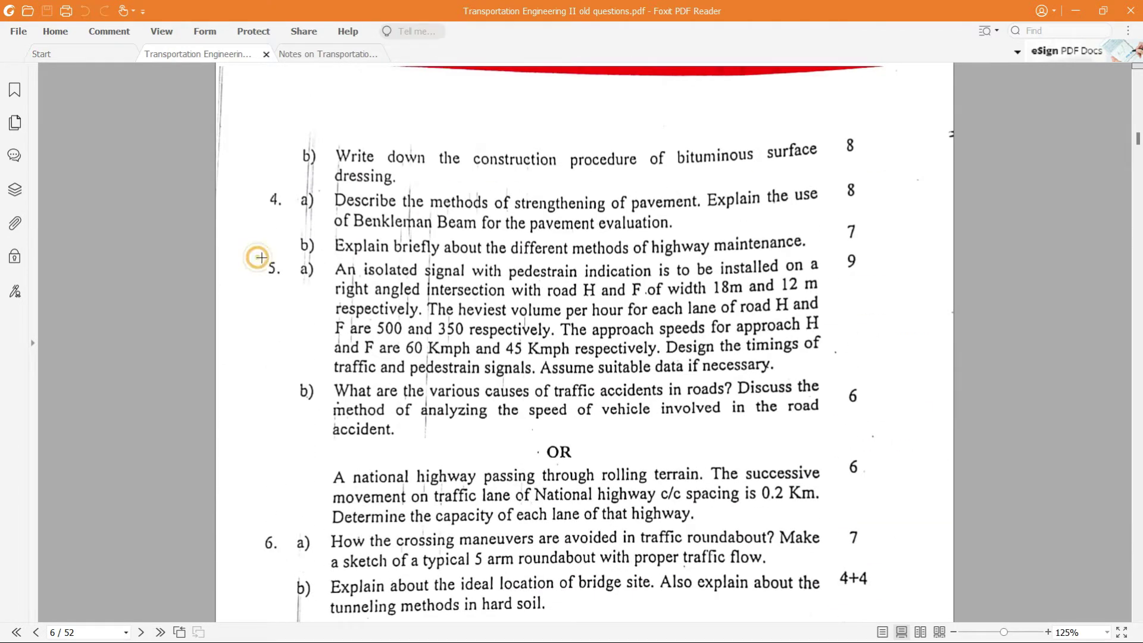
mouse_move(258, 257)
mouse_down()
mouse_move(880, 278)
mouse_move(843, 378)
mouse_up()
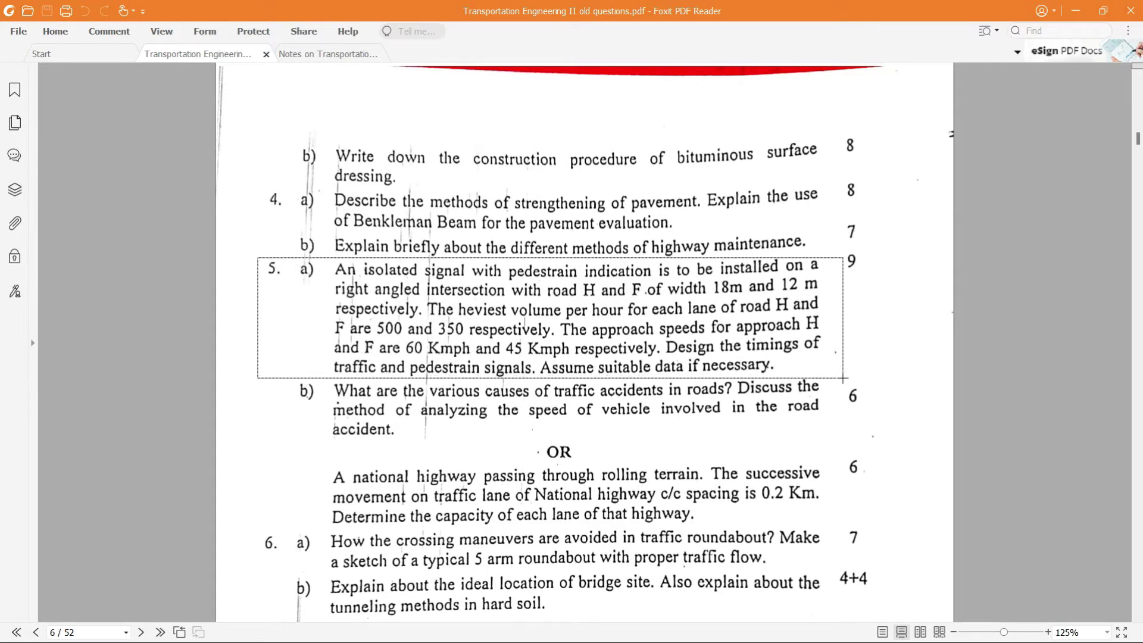
drag(843, 378, 834, 378)
- Paste the question 5a snapshot at B2, shrink it, and set it below the input table
click(1074, 12)
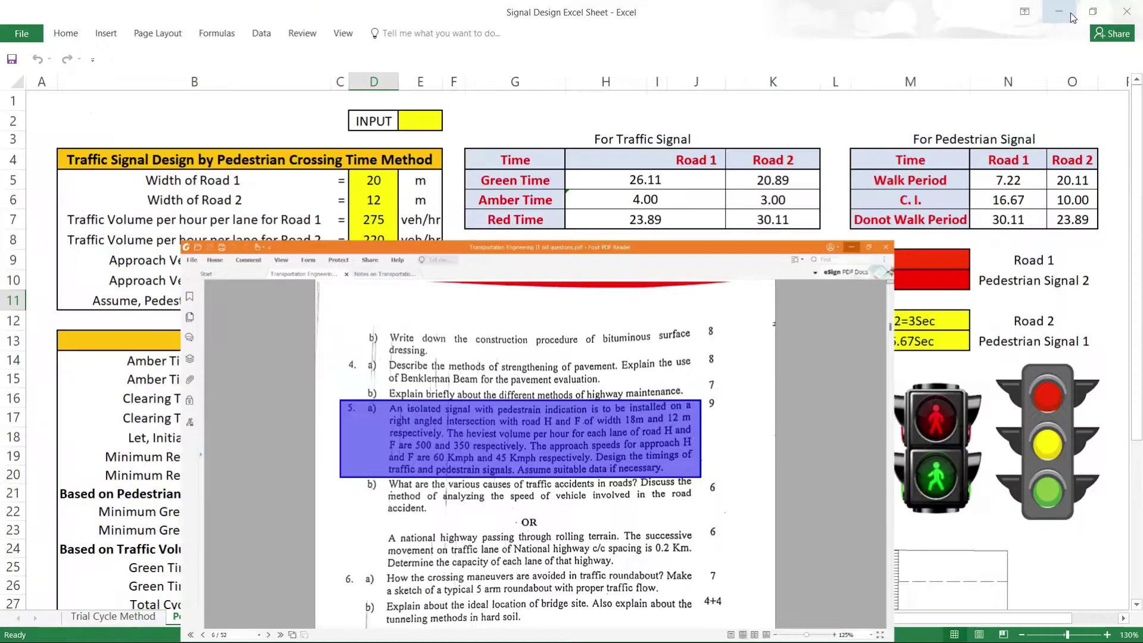
click(72, 130)
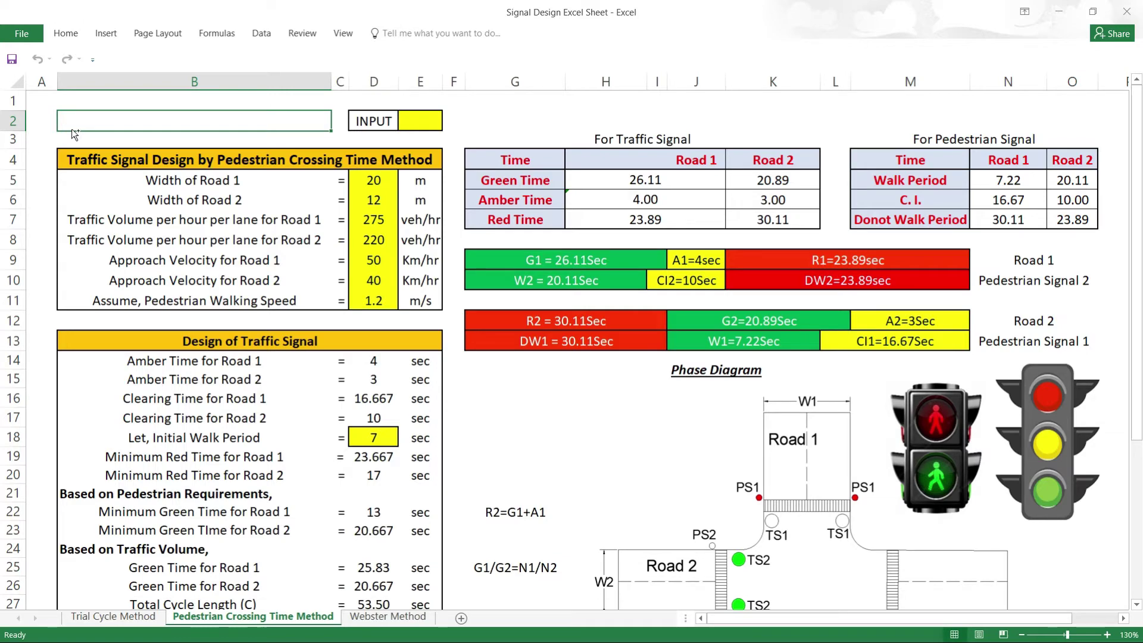
key(ctrl+v)
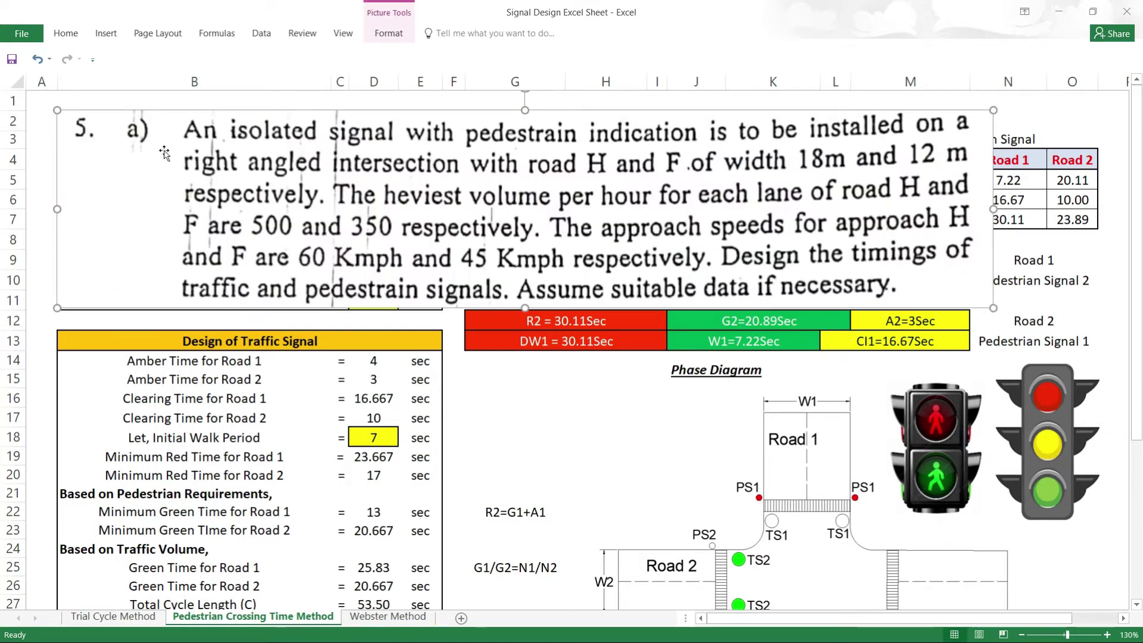
drag(228, 169, 222, 409)
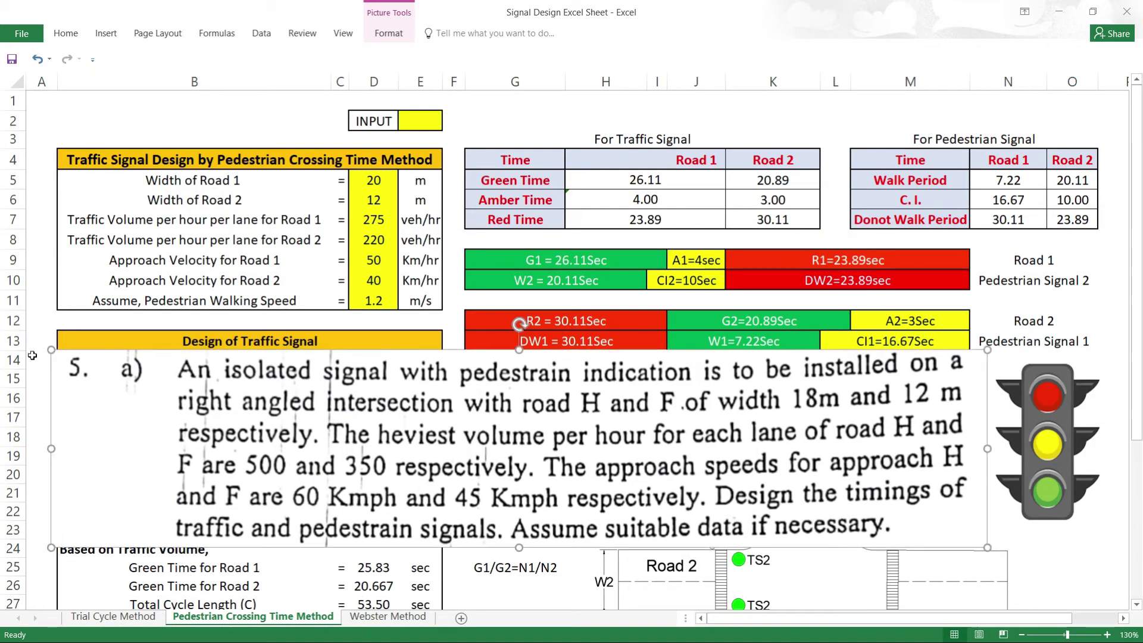
drag(49, 352, 214, 382)
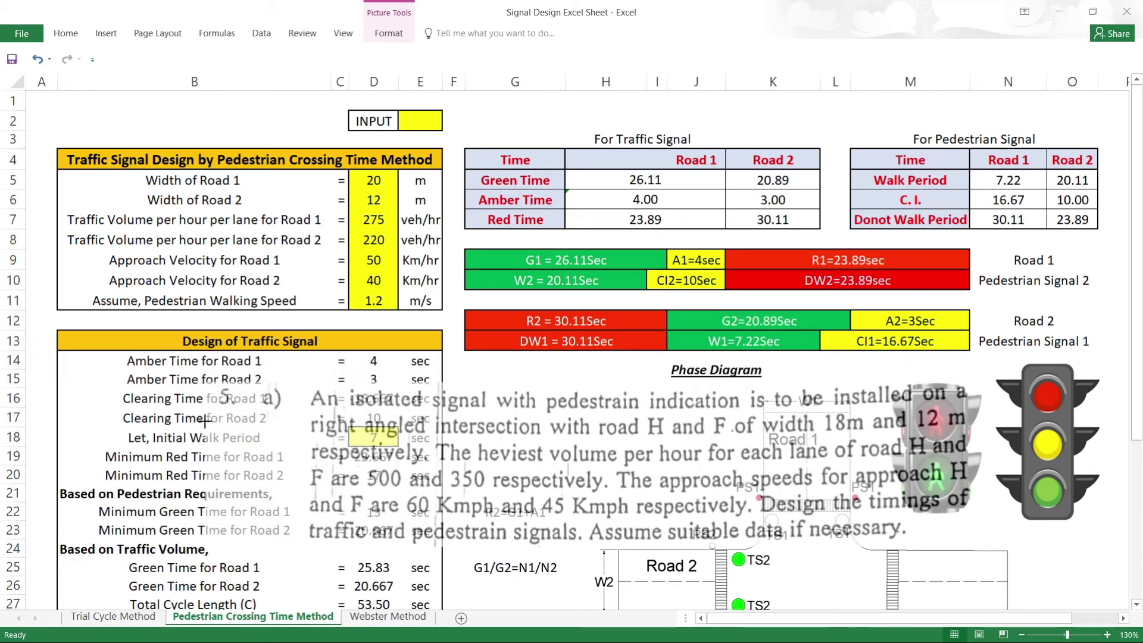
drag(380, 465, 191, 411)
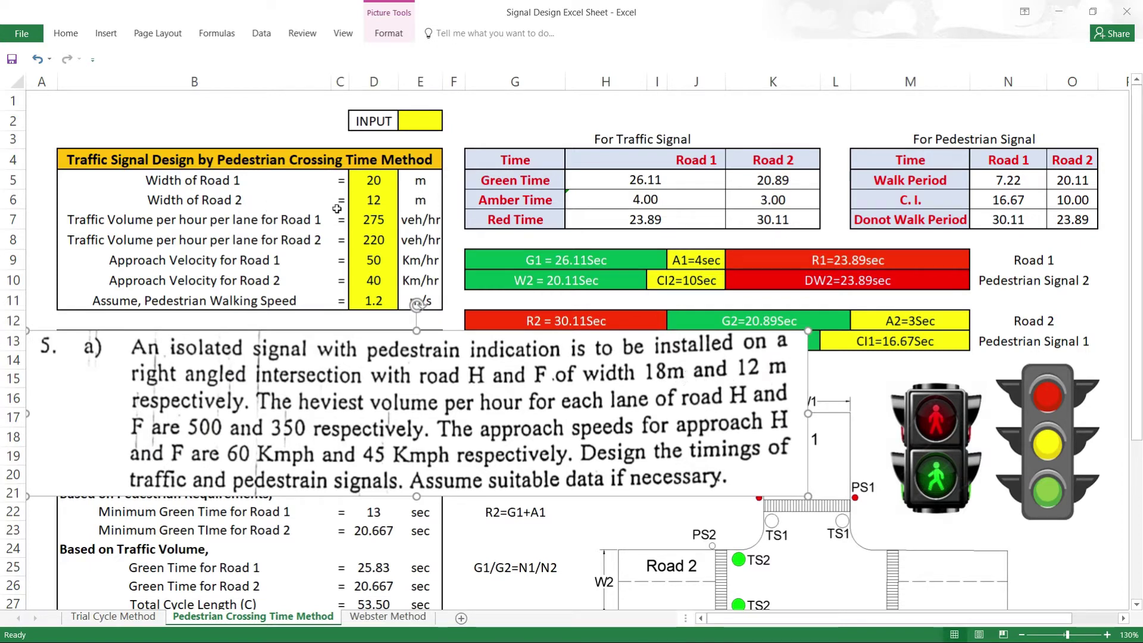
- Enter question 5a's data: Road 1 width 18, volumes 500 and 350, approach speeds 60 and 45 km/hr
click(374, 180)
text(1)
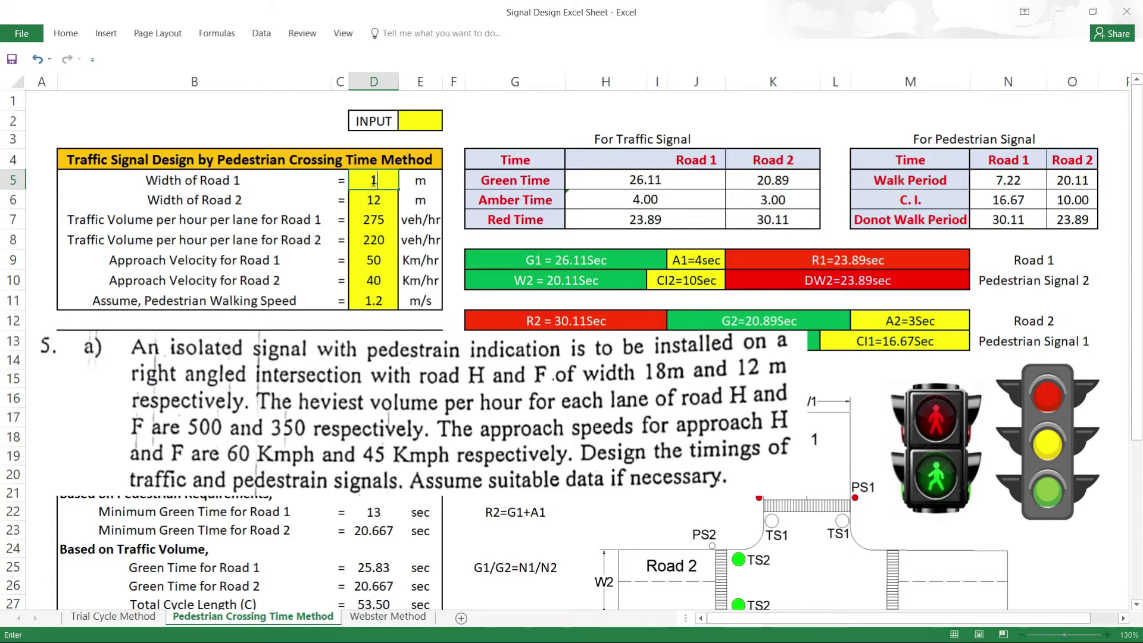
text(8)
key(Return)
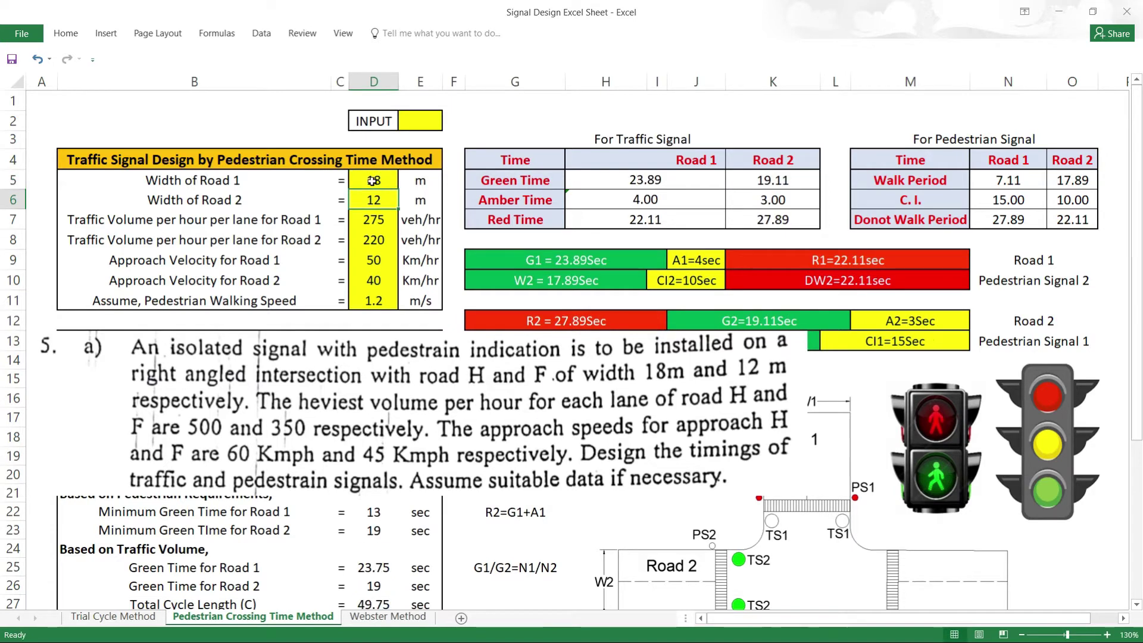
key(Return)
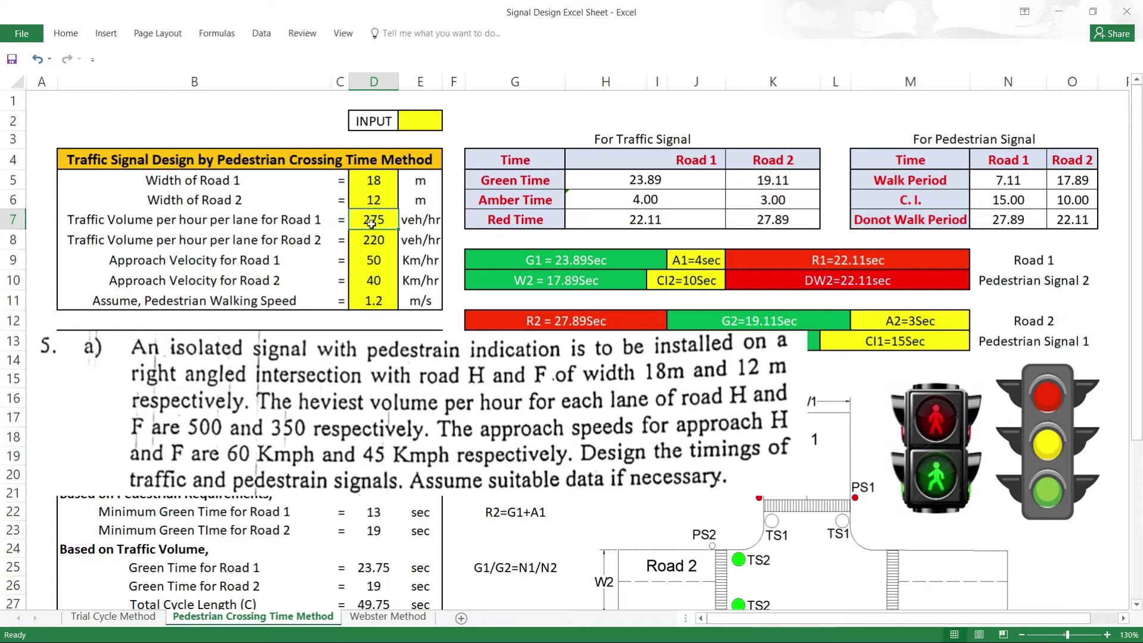
text(500)
key(Return)
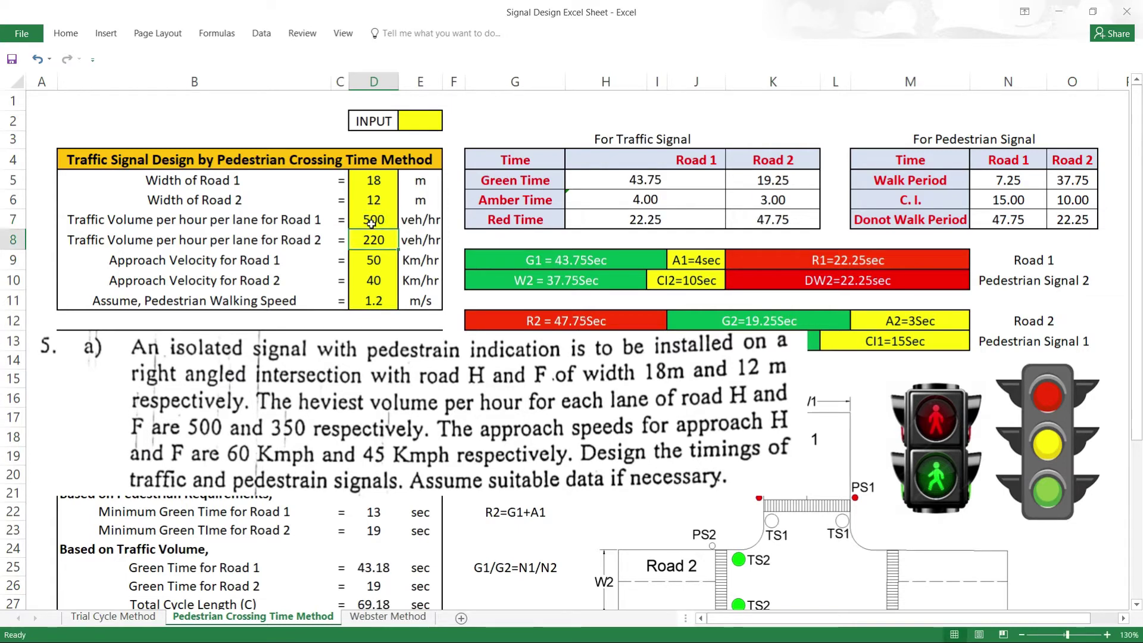
text(350)
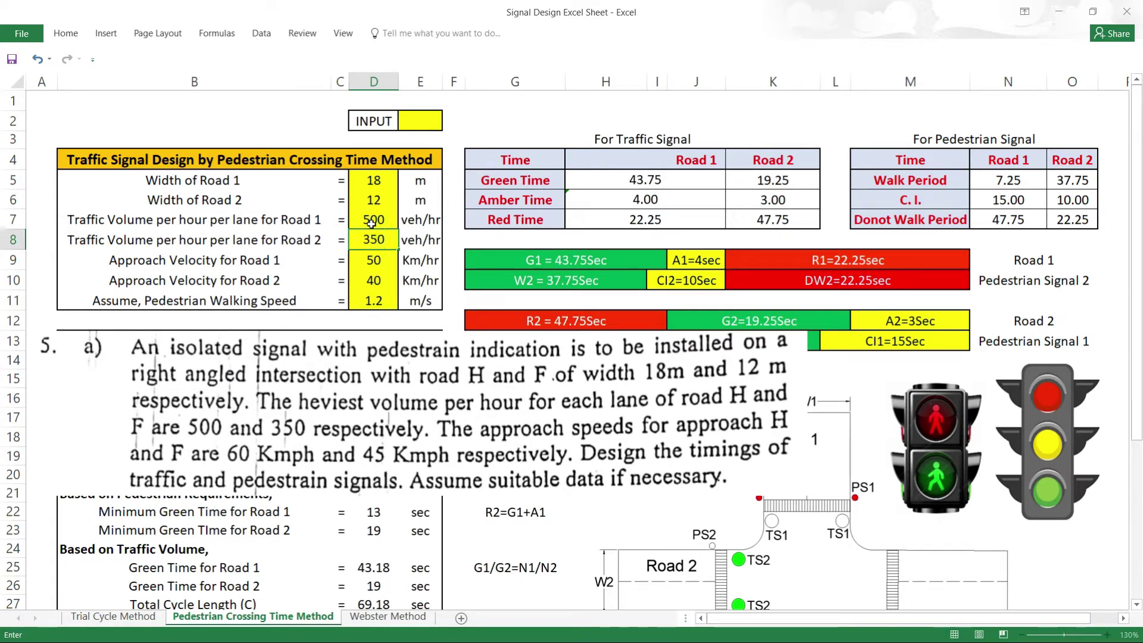
key(Return)
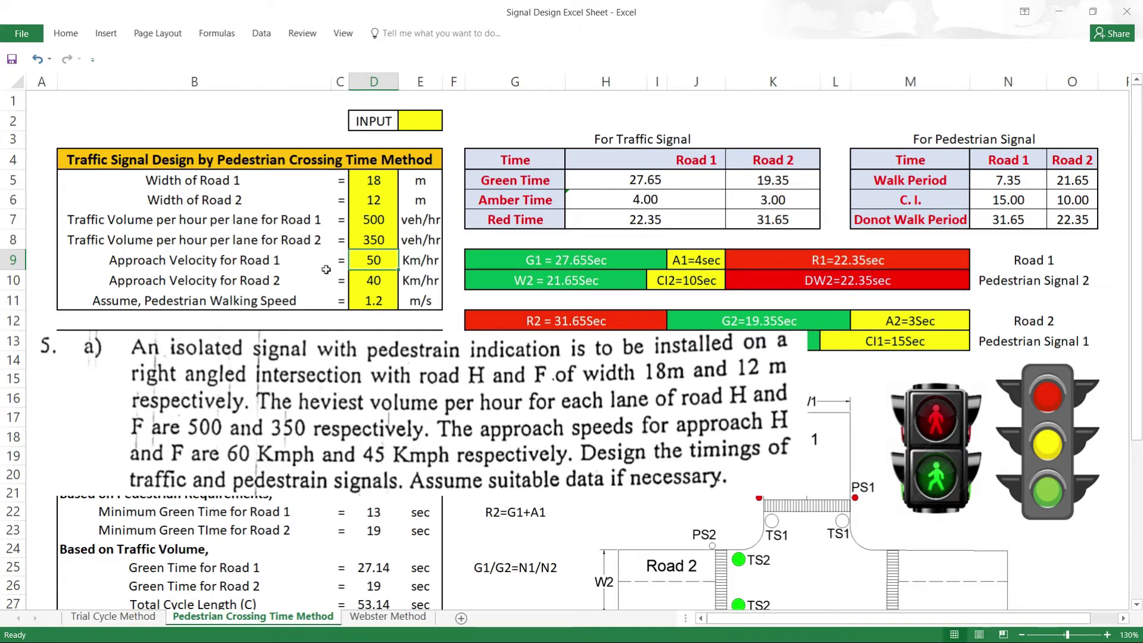
text(60)
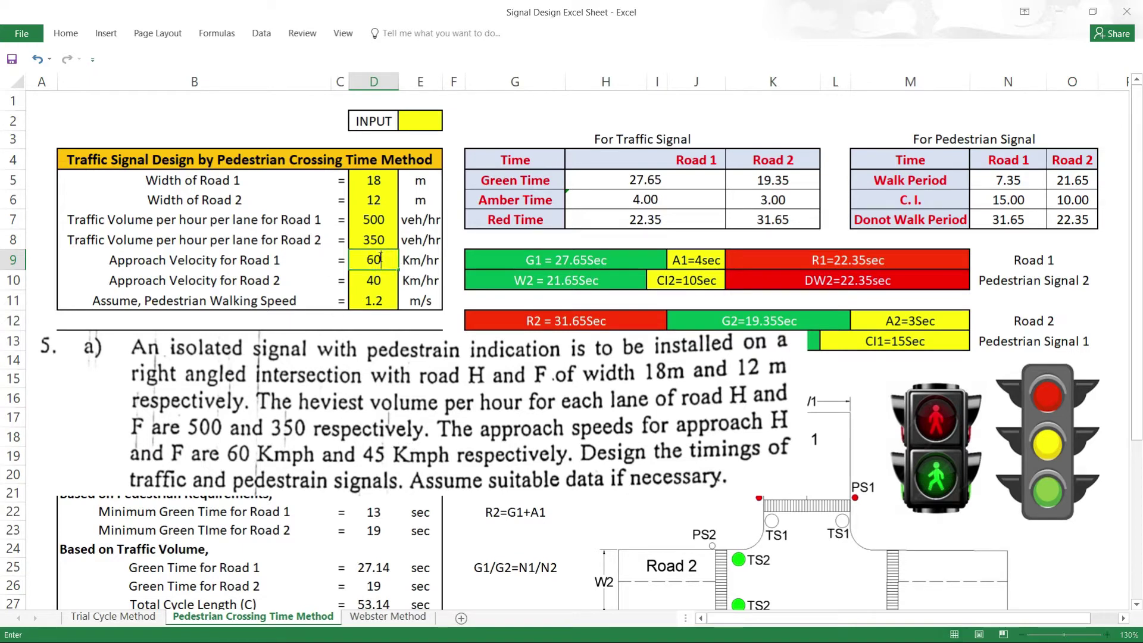
key(Return)
text(45)
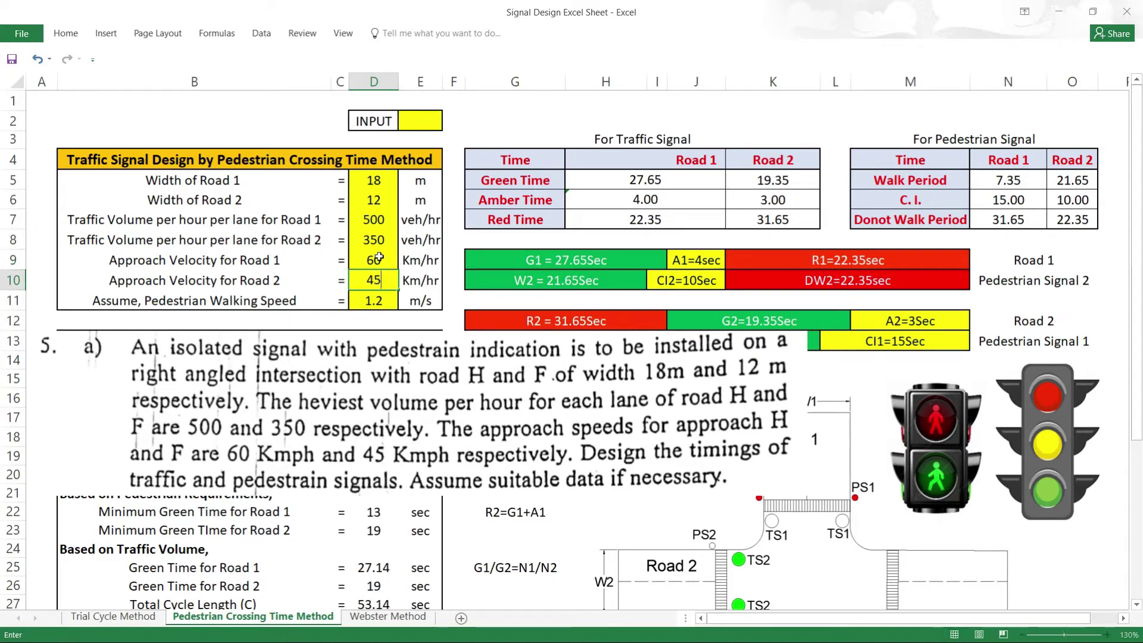
key(Return)
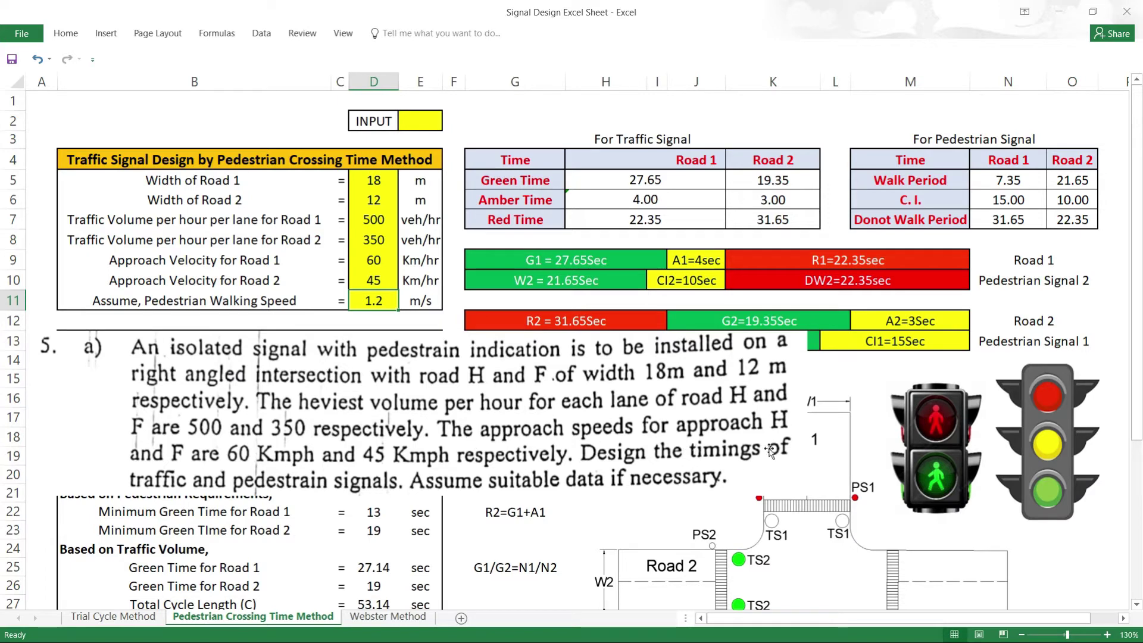
- Delete the question 5a picture, then review the input data block and phase diagram
click(375, 427)
key(Delete)
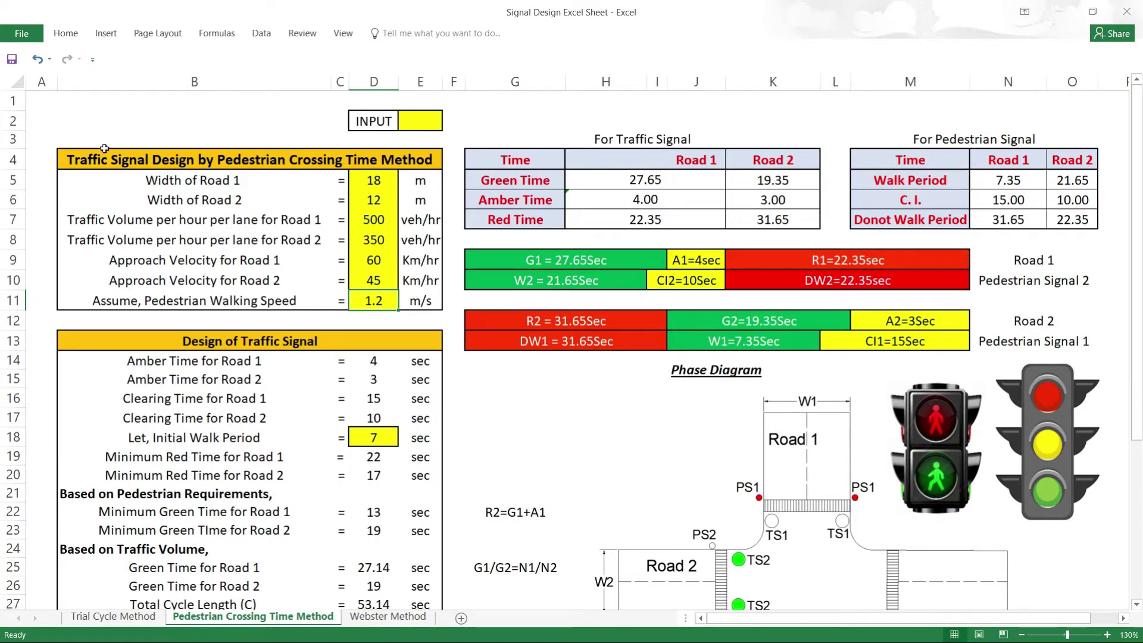
drag(104, 148, 452, 304)
click(595, 404)
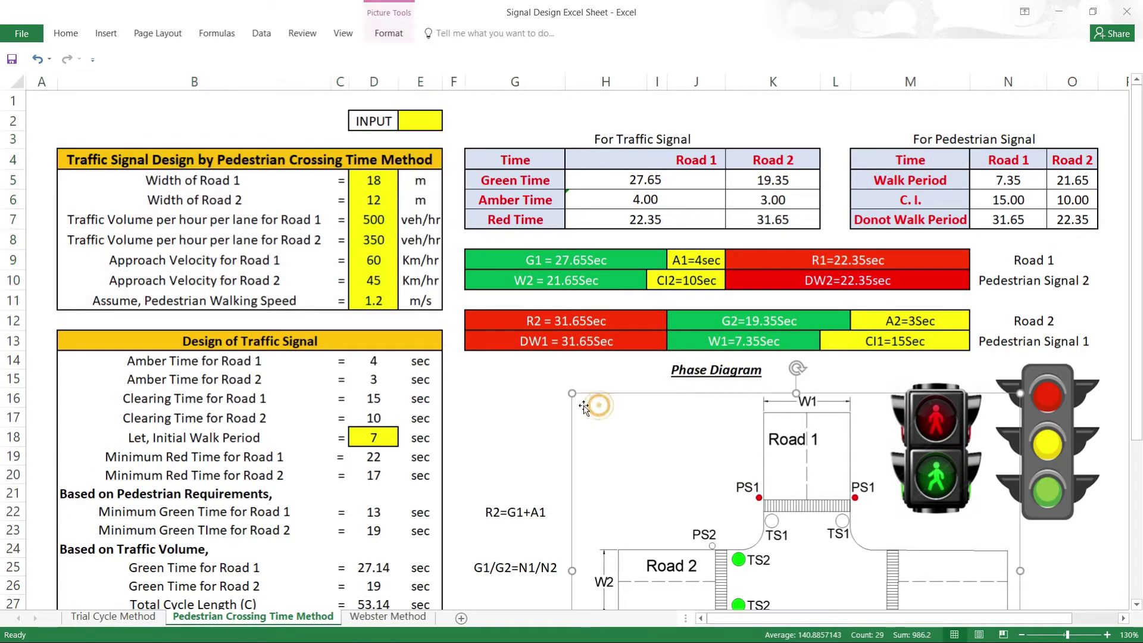
scroll(179, 373, down, 3)
click(305, 159)
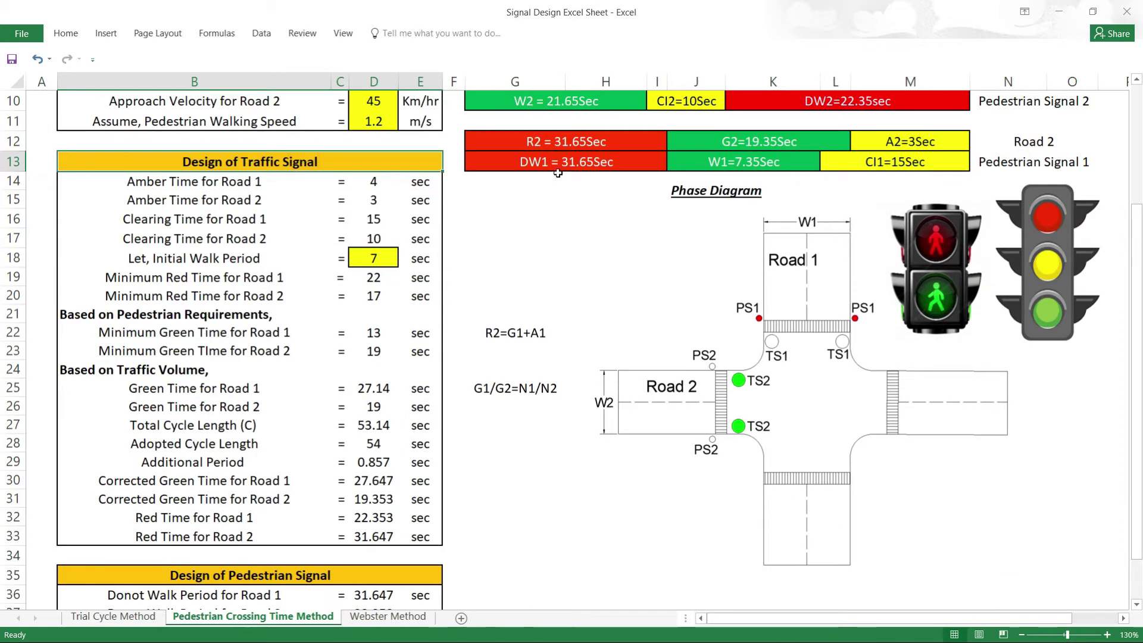
scroll(285, 221, up, 2)
scroll(286, 221, up, 1)
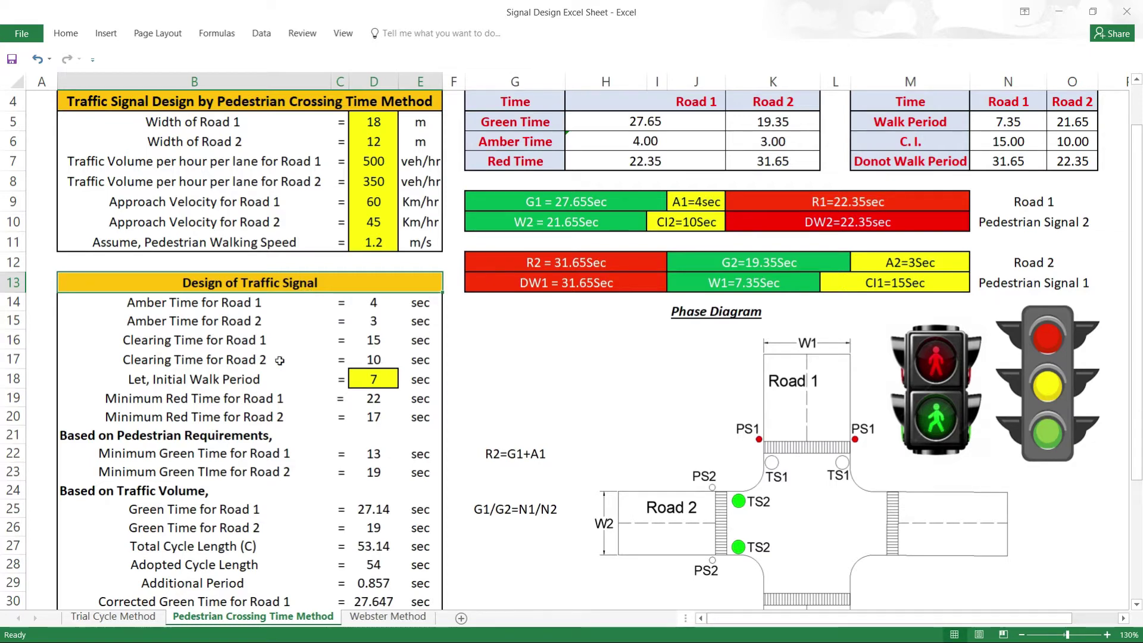
- Check the pedestrian signal design section and the Road 1 amber time against its approach velocity
scroll(285, 238, down, 1)
scroll(311, 327, down, 1)
scroll(315, 352, down, 1)
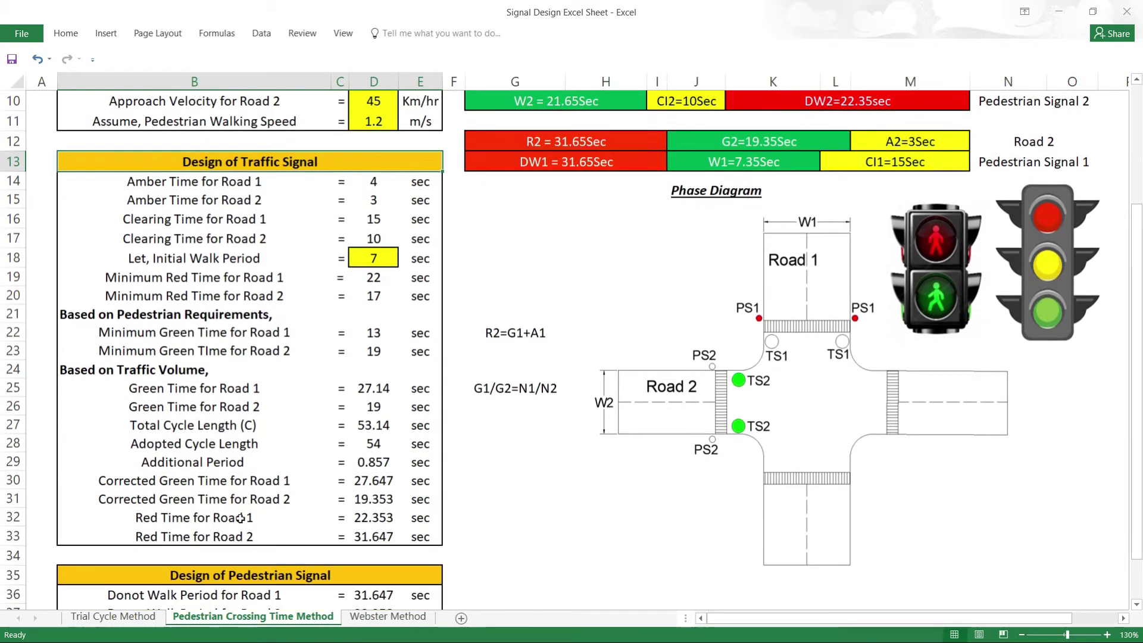
scroll(302, 415, down, 2)
click(234, 461)
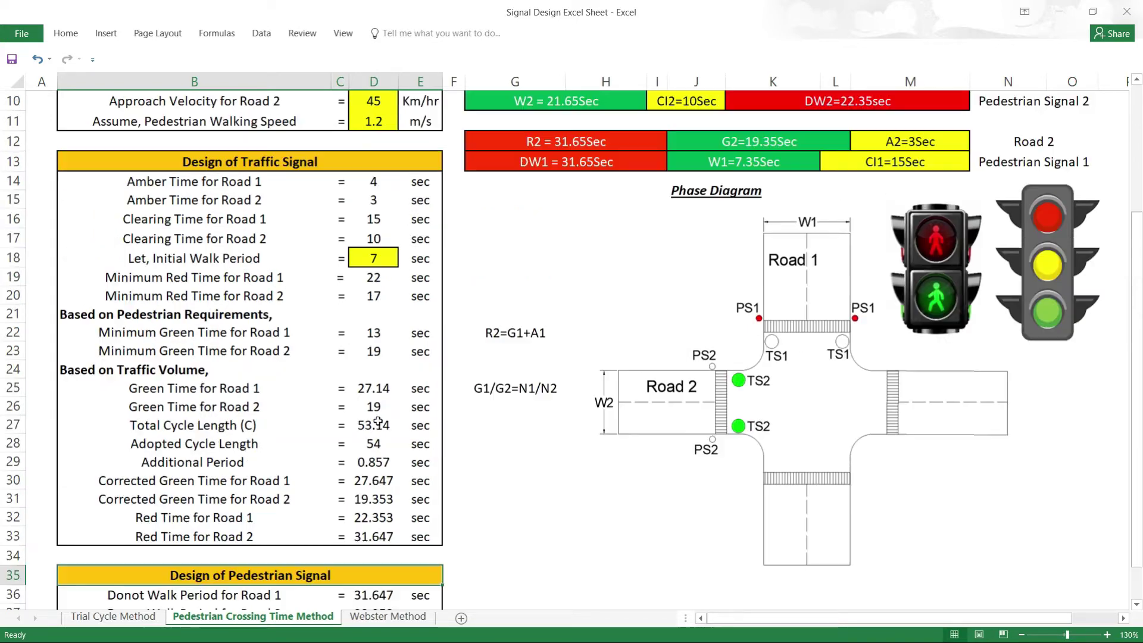
scroll(379, 421, up, 2)
scroll(375, 354, up, 3)
scroll(352, 232, down, 1)
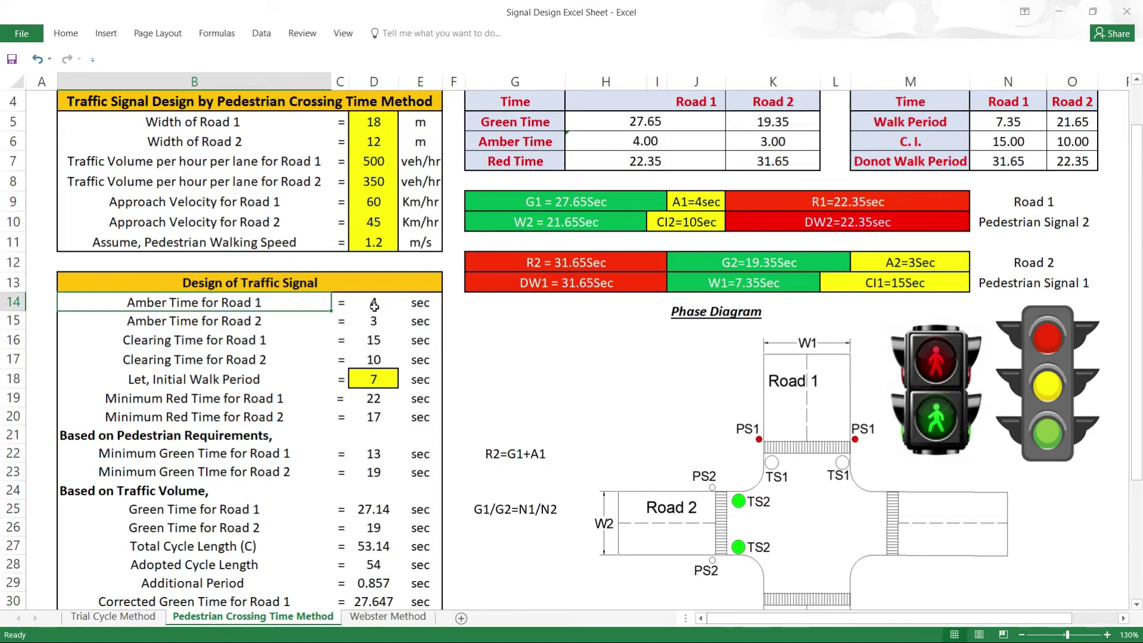
click(375, 305)
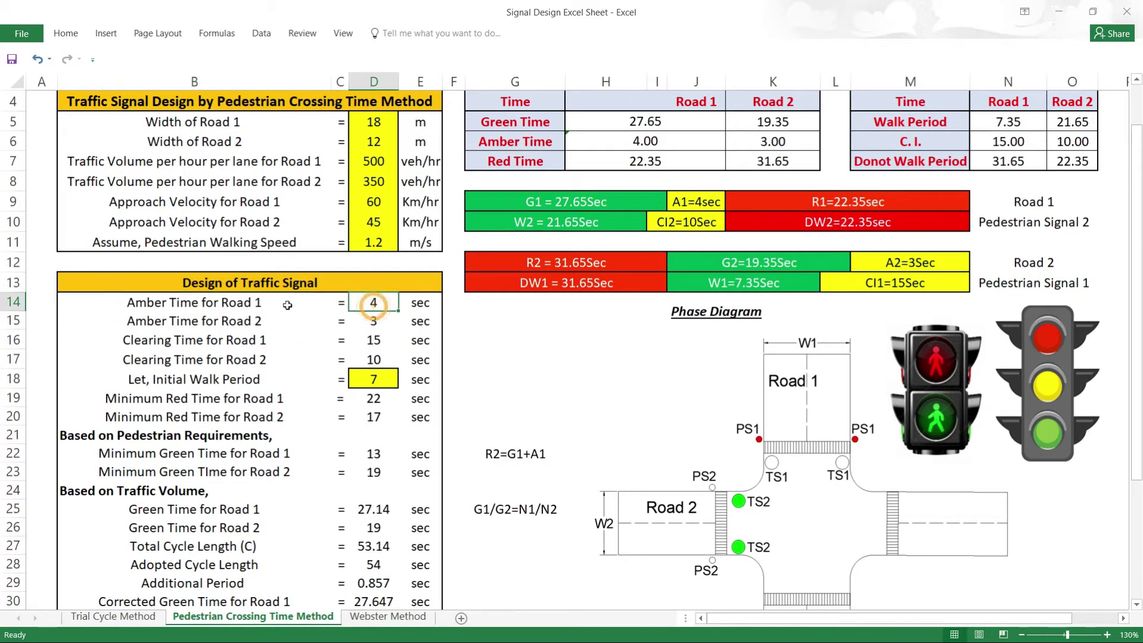
click(368, 203)
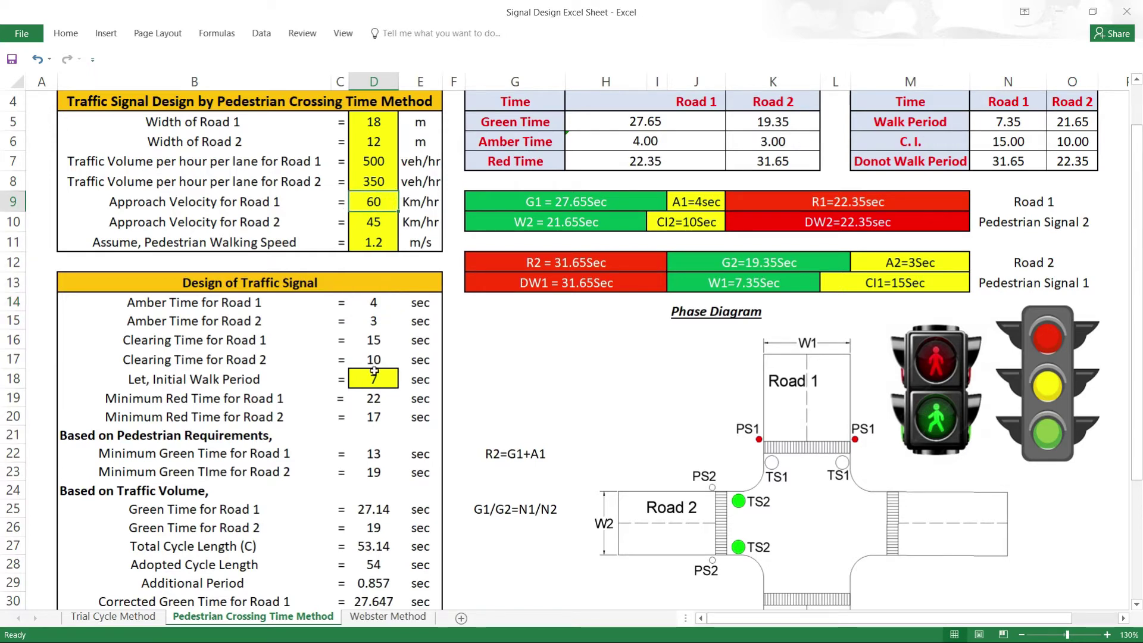
click(378, 299)
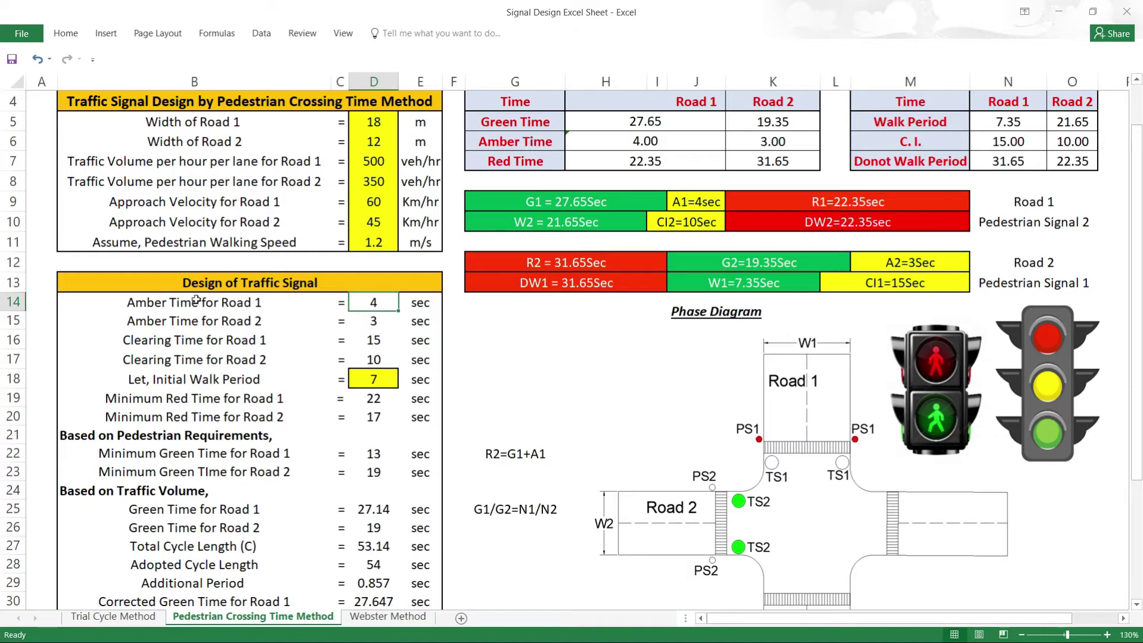
click(372, 321)
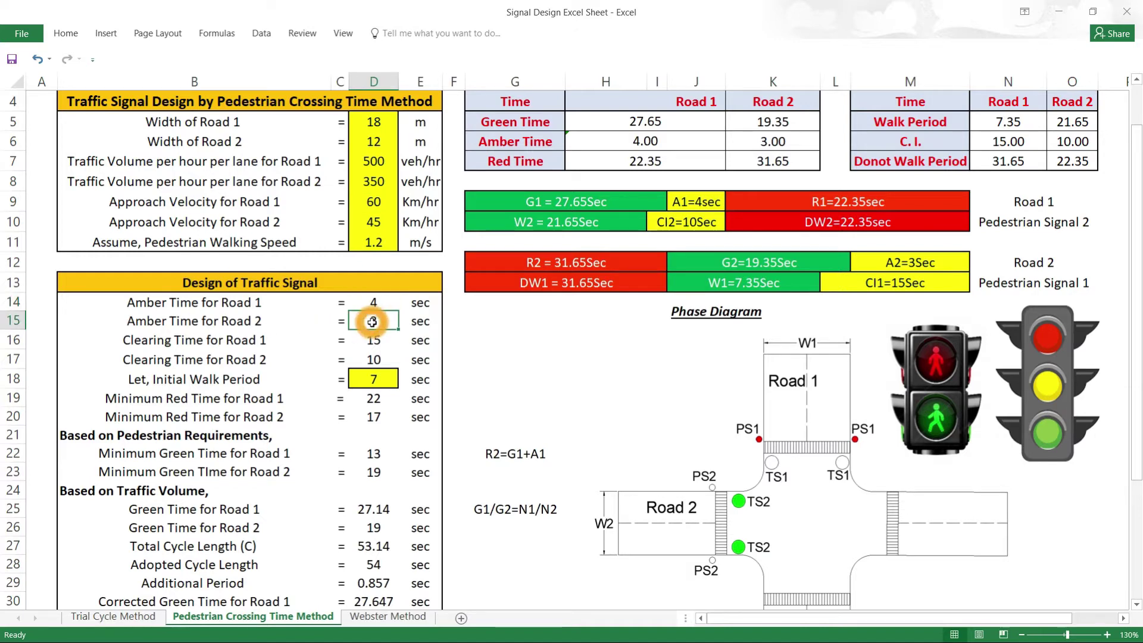
click(369, 218)
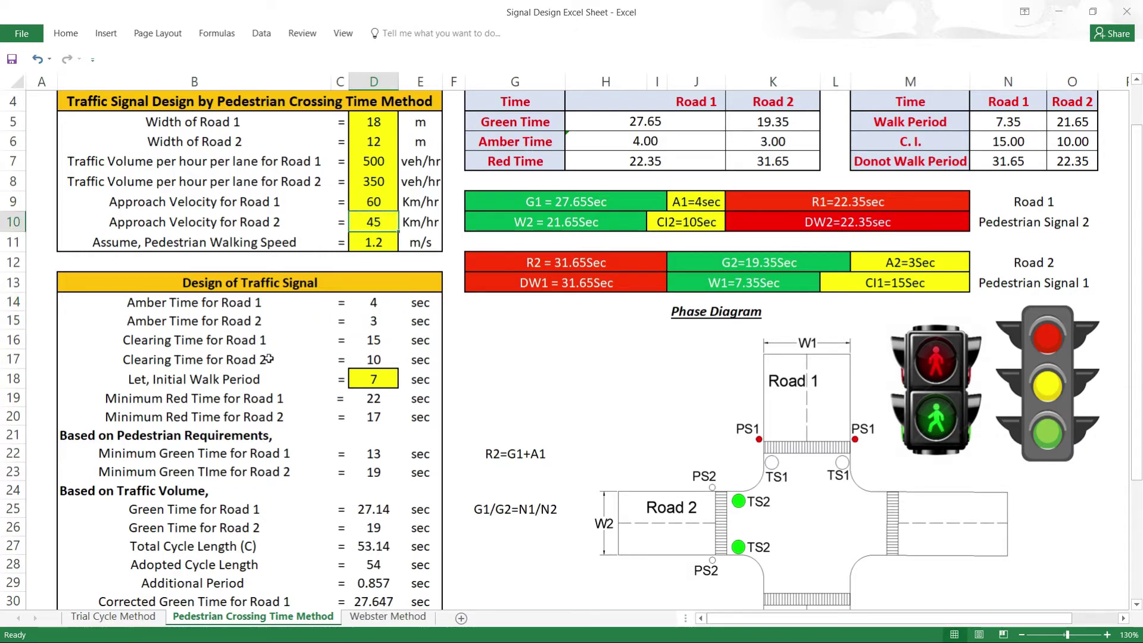
click(368, 321)
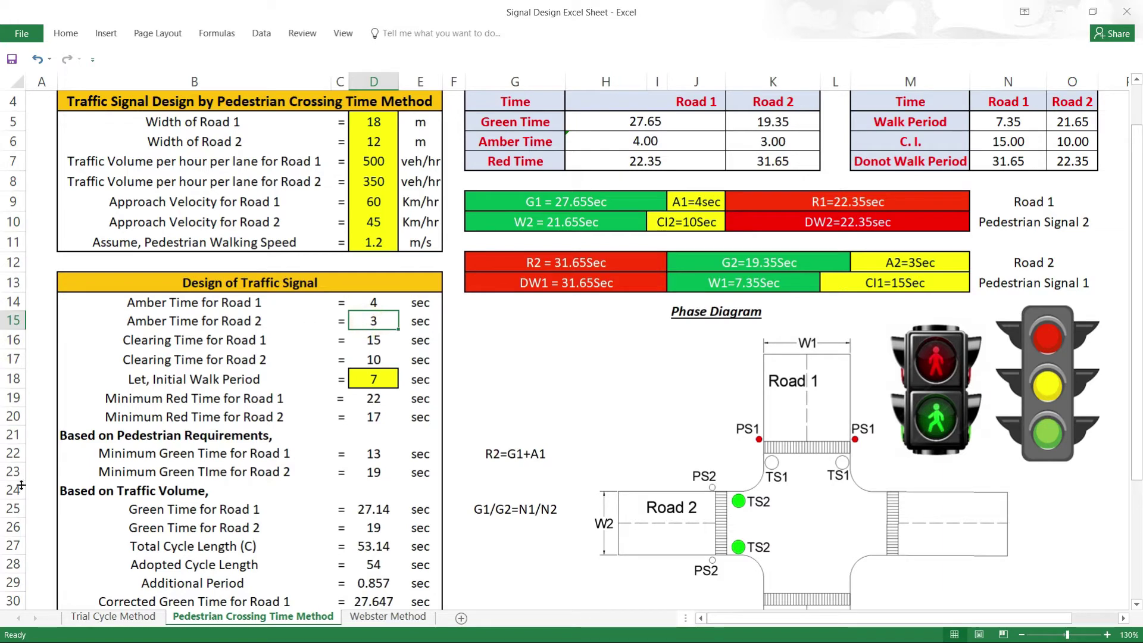
click(382, 339)
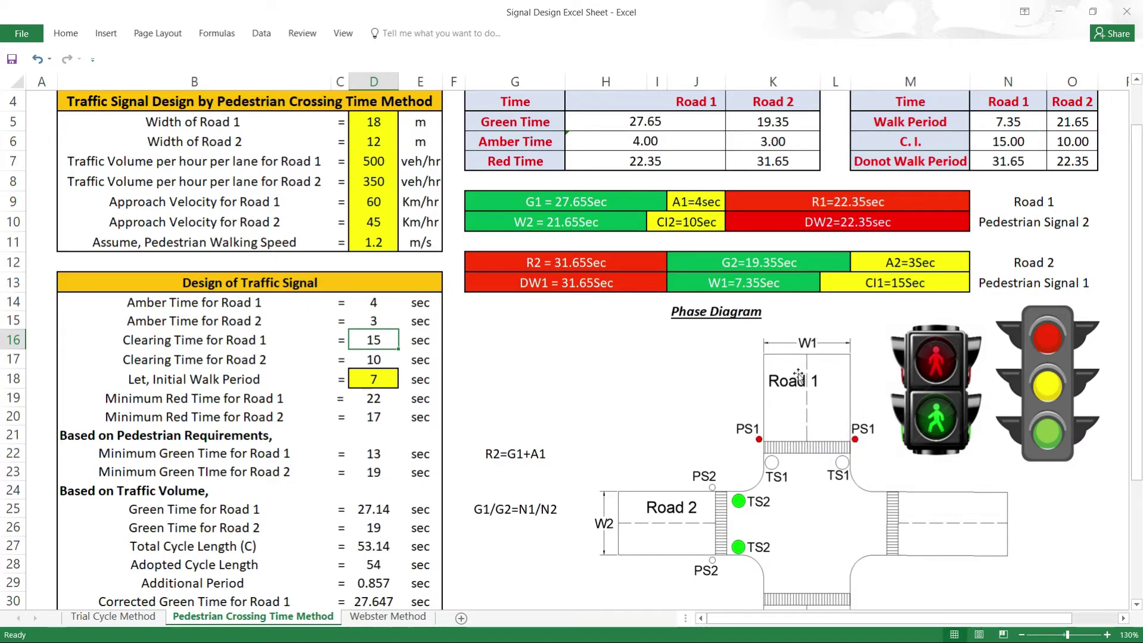
click(373, 243)
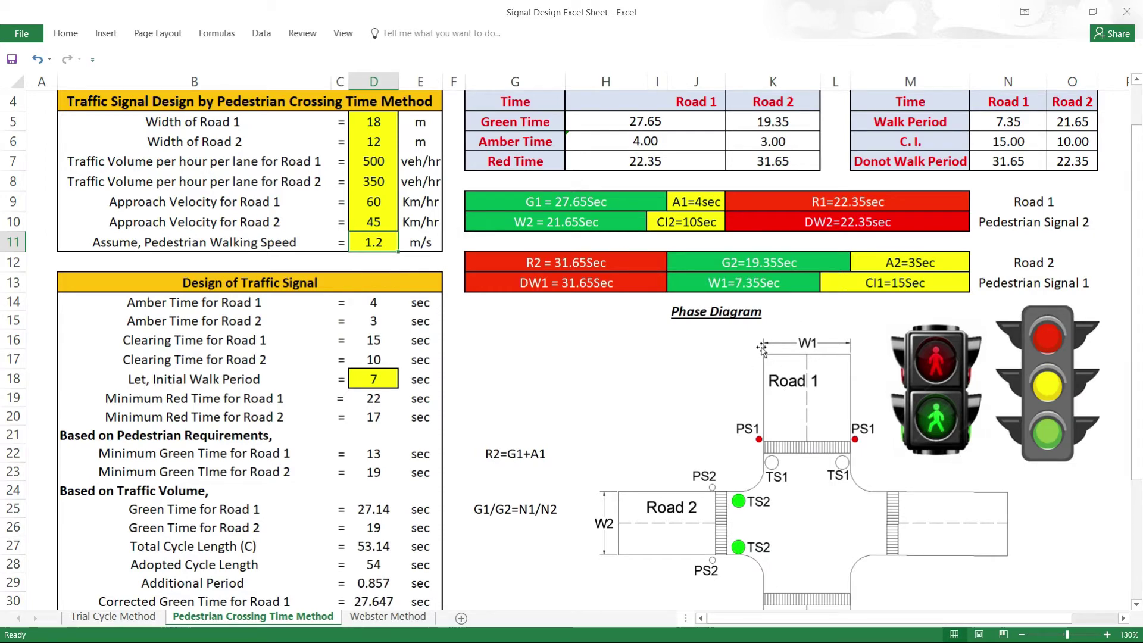
click(379, 123)
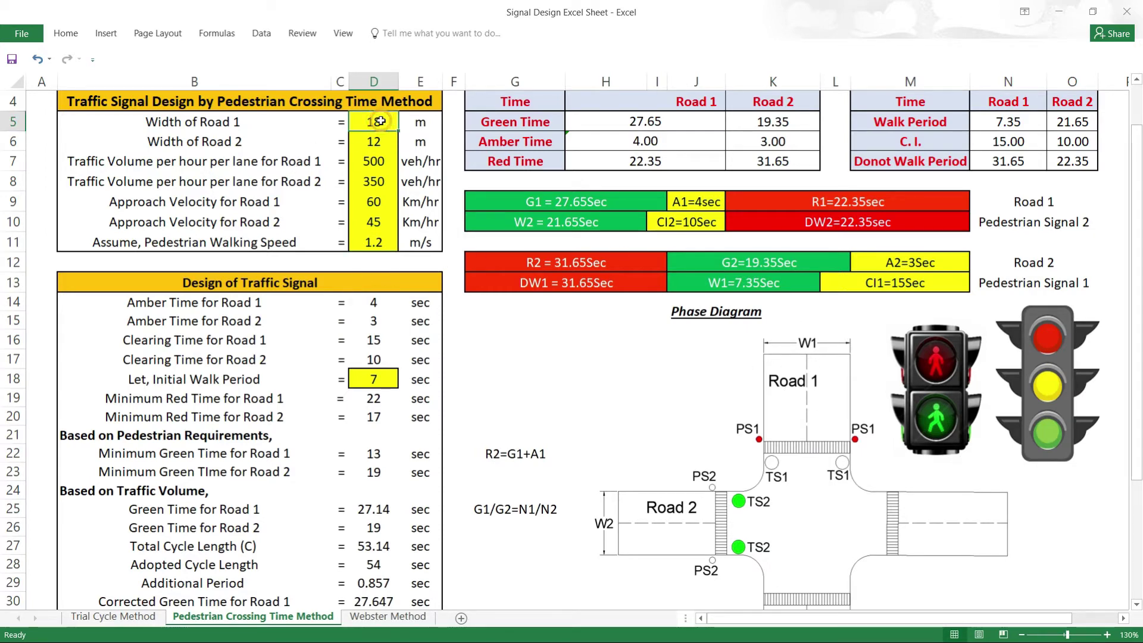
click(381, 245)
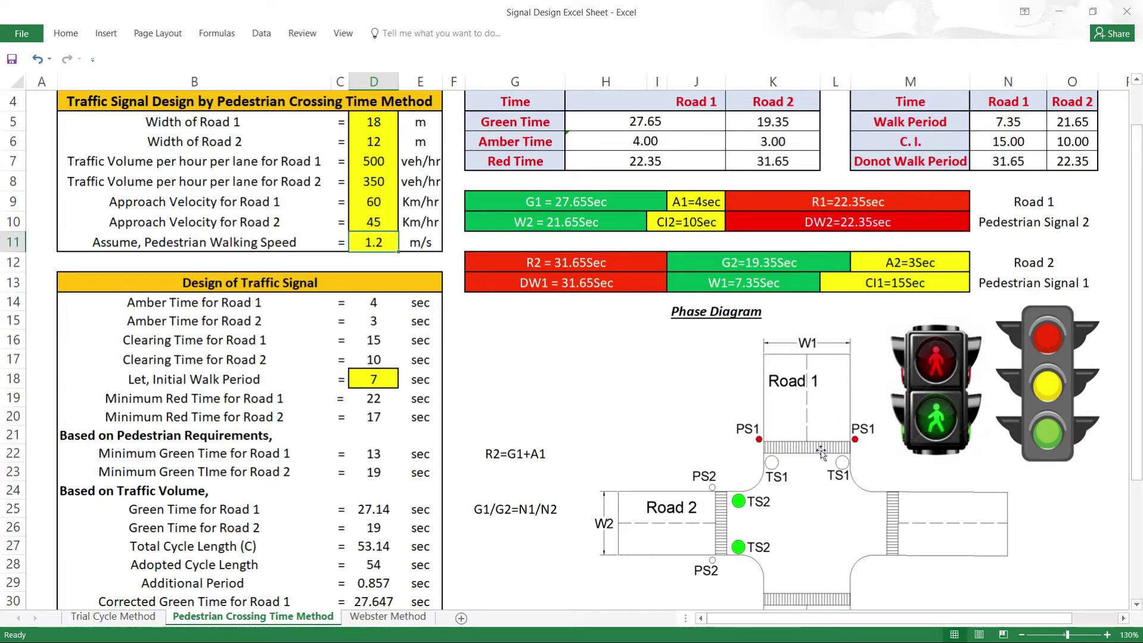
double_click(370, 340)
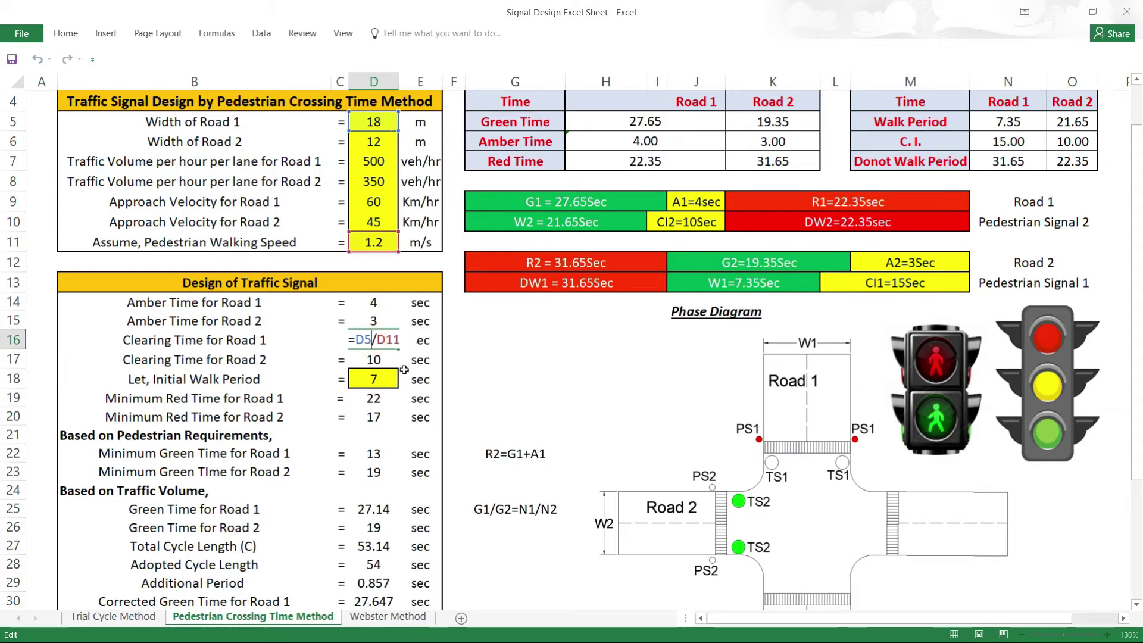
key(Escape)
double_click(368, 360)
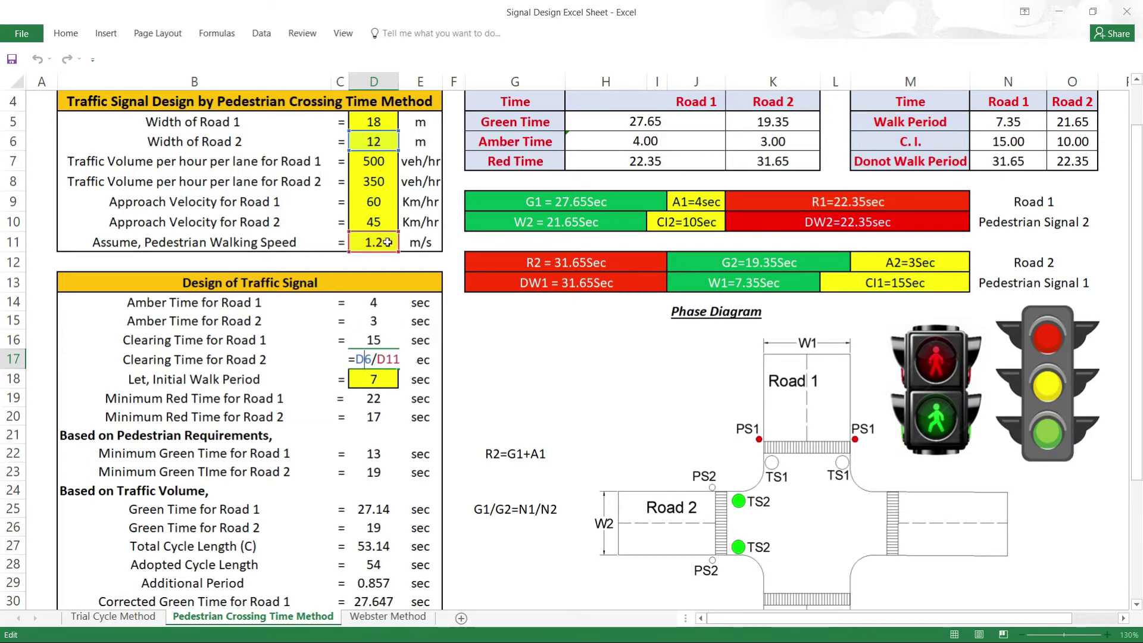
key(Escape)
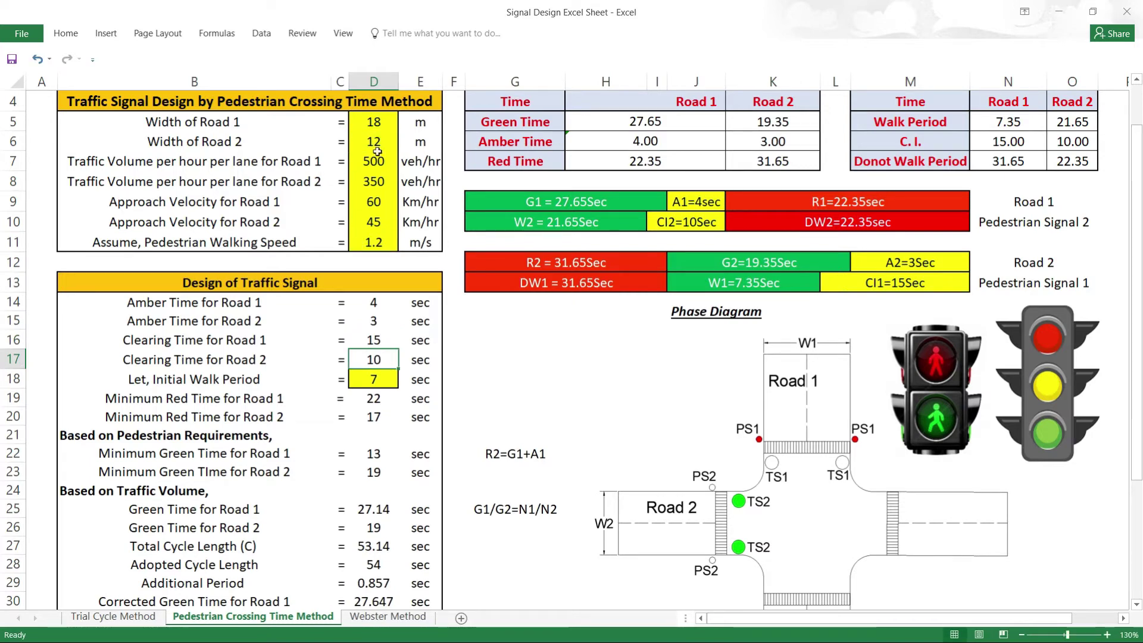
drag(373, 121, 374, 142)
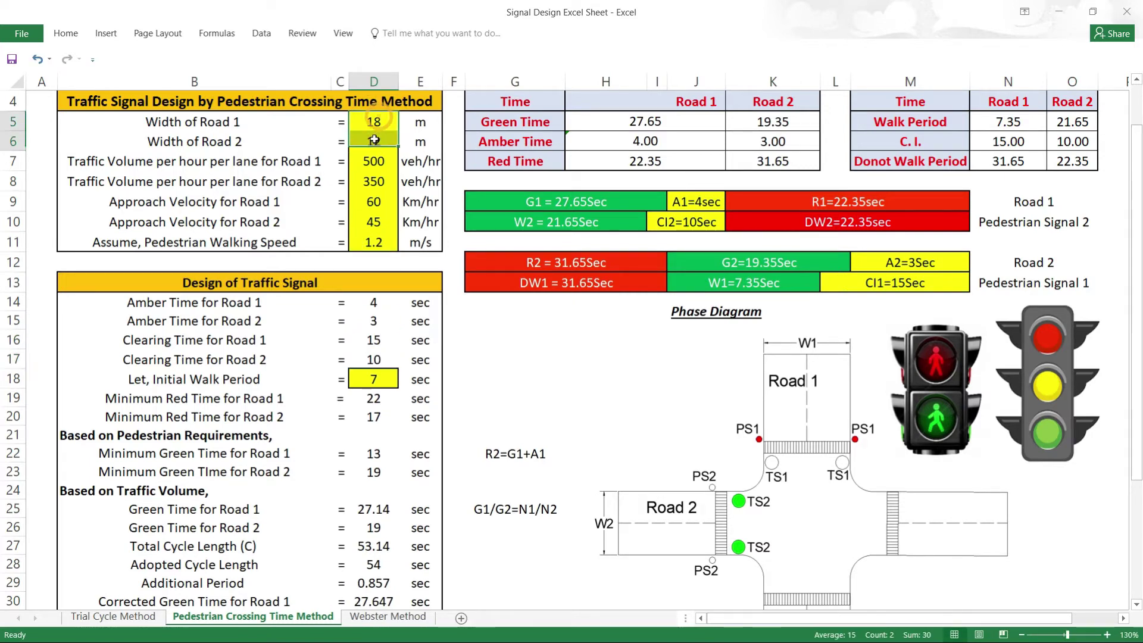
click(387, 387)
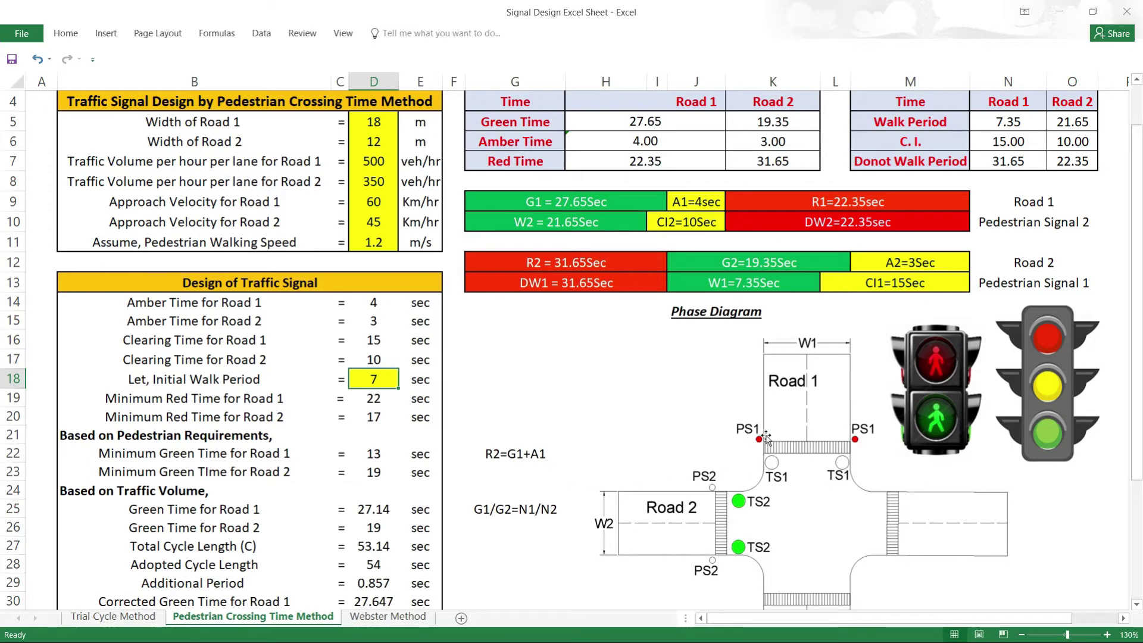
click(374, 342)
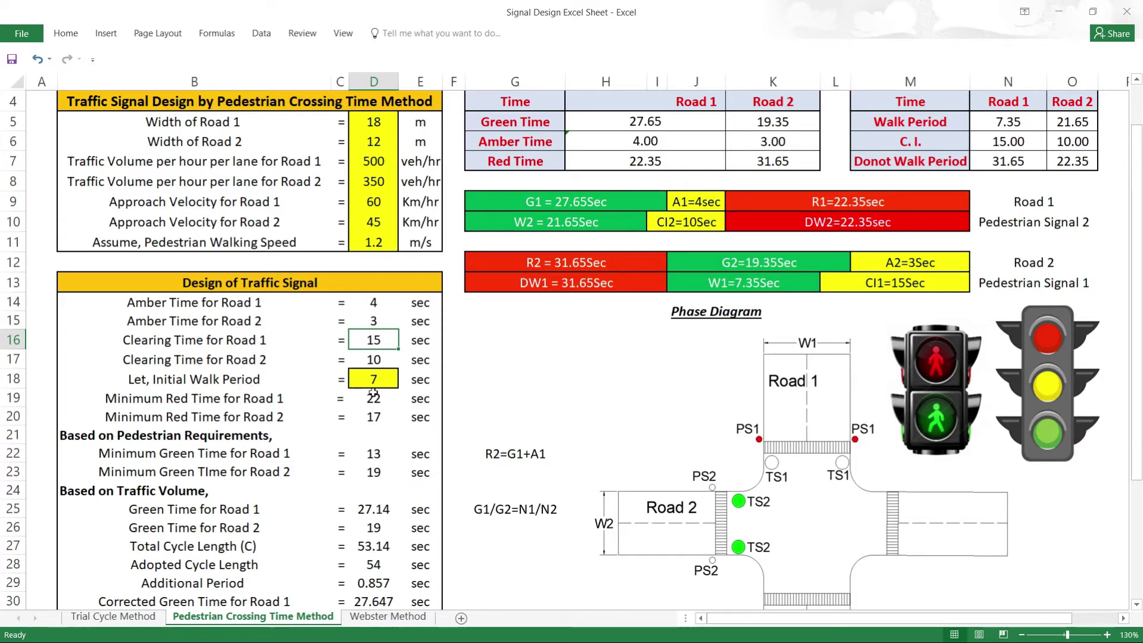
click(393, 382)
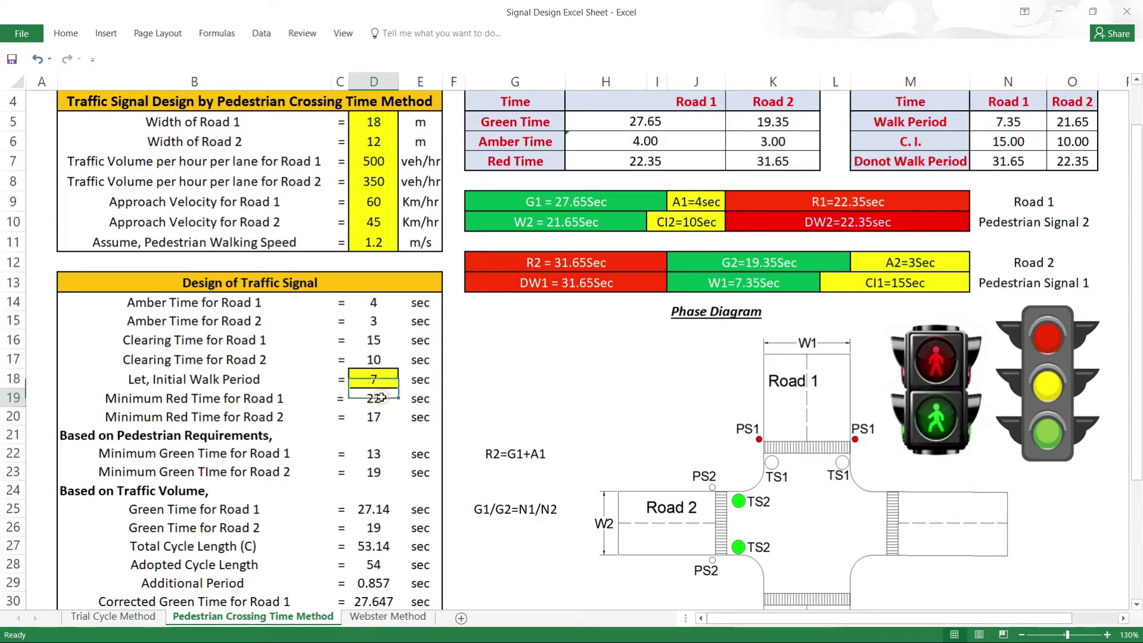
key(Return)
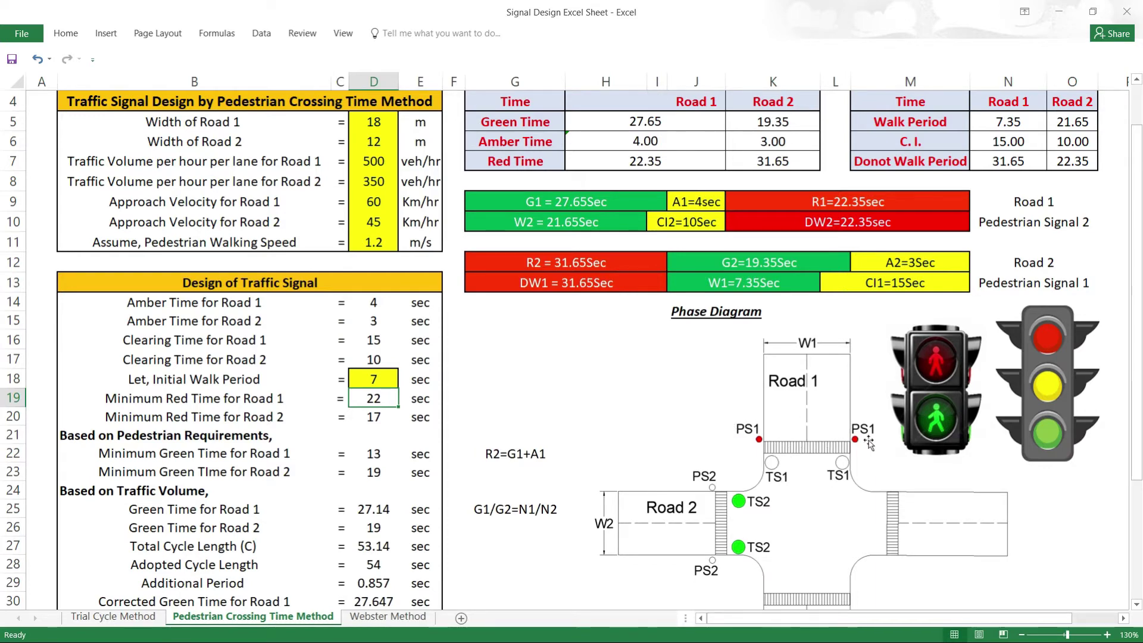
click(396, 340)
click(376, 375)
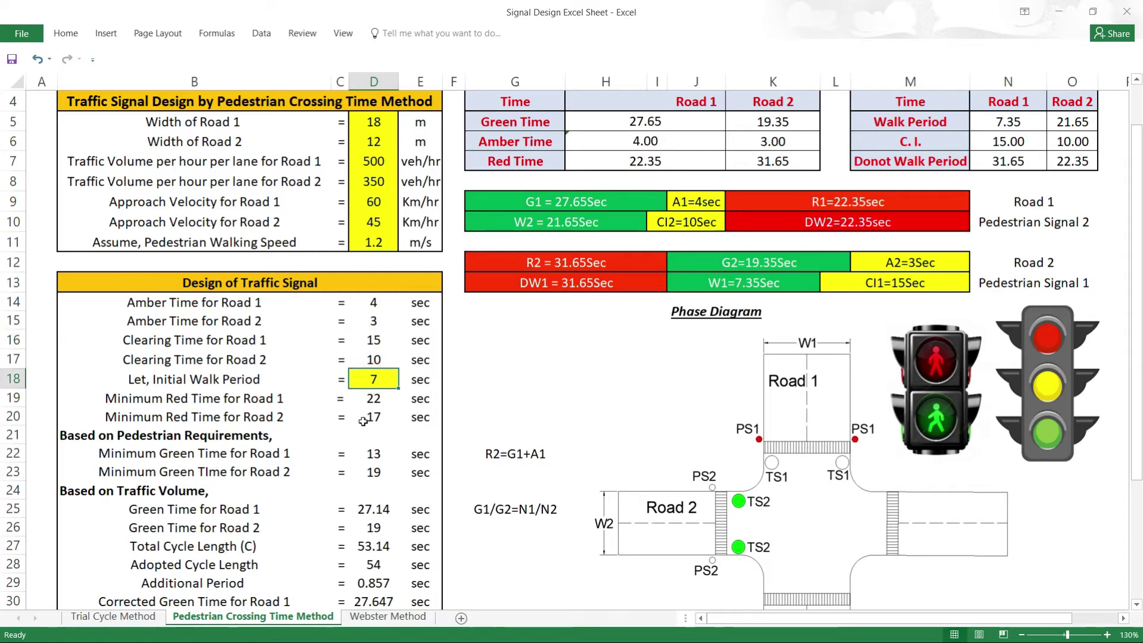
double_click(384, 394)
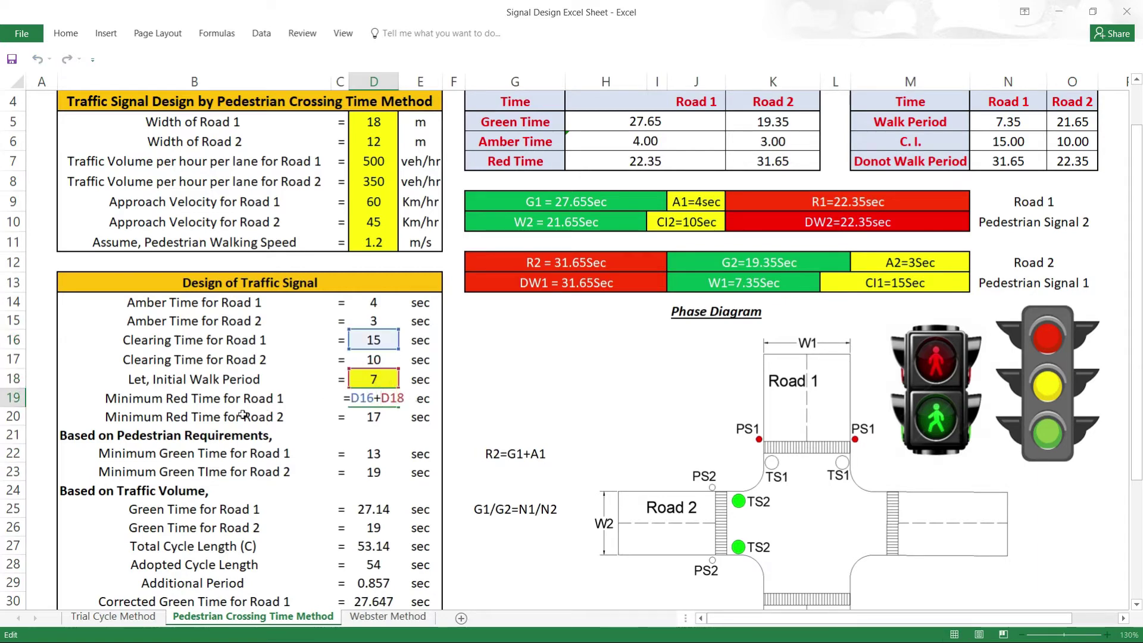
key(Escape)
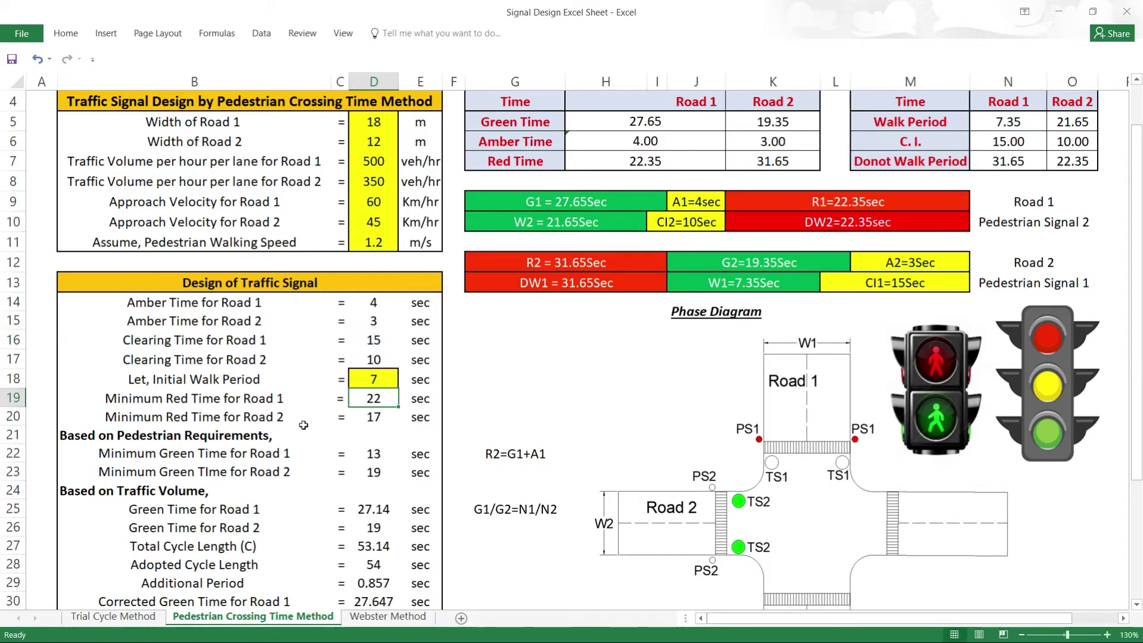
click(372, 415)
scroll(193, 409, down, 1)
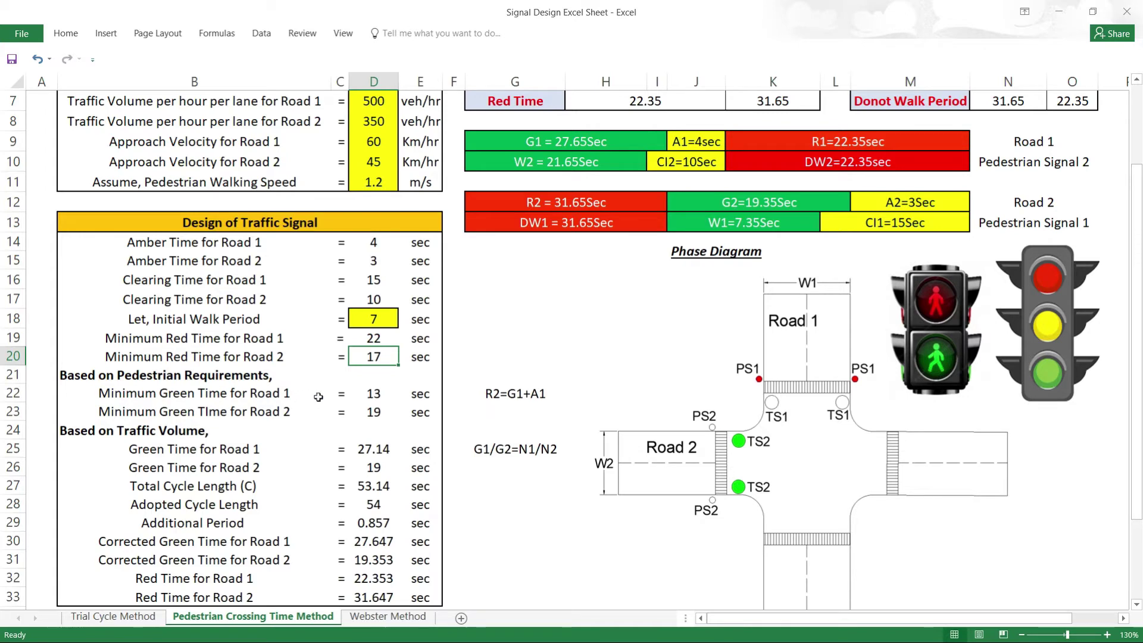
click(493, 396)
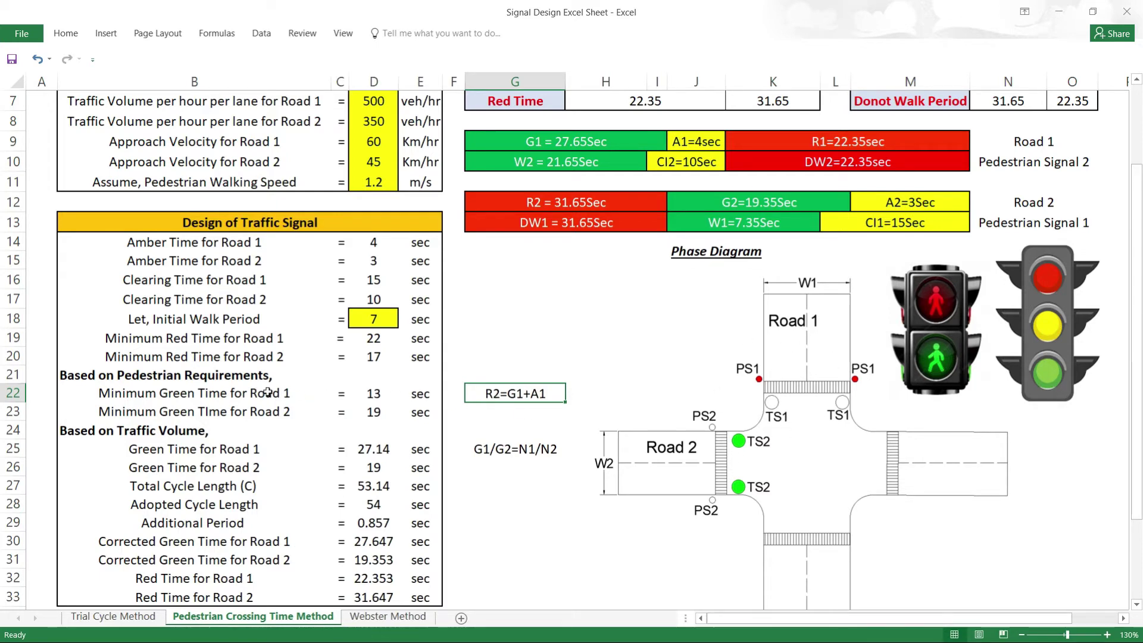
click(520, 394)
double_click(379, 394)
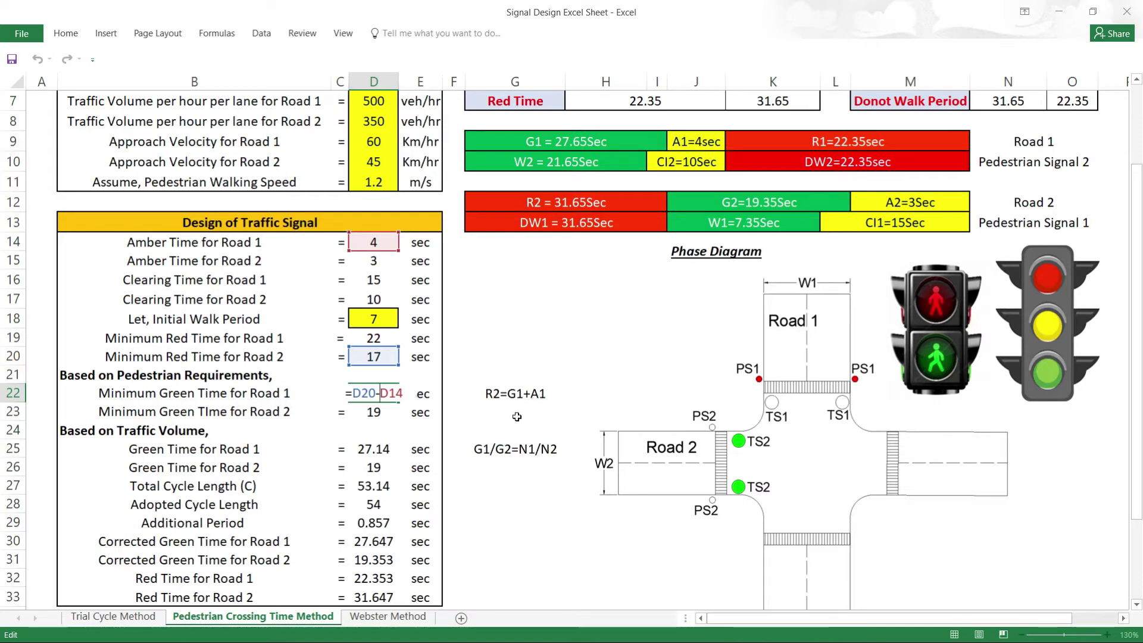
key(ctrl+Return)
click(364, 412)
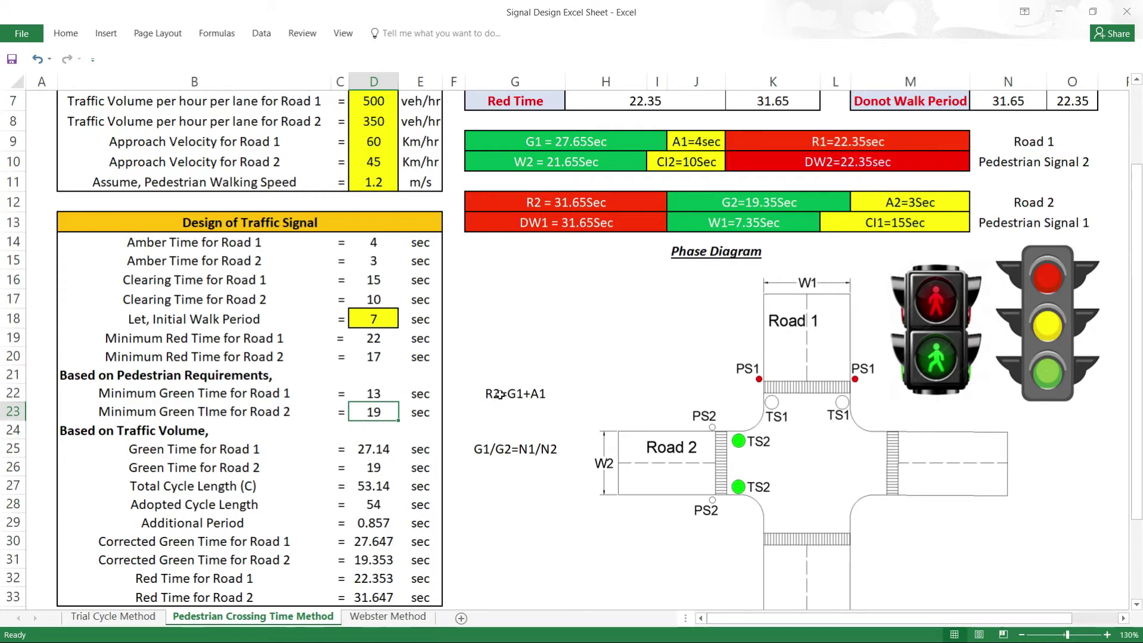
click(493, 397)
click(485, 410)
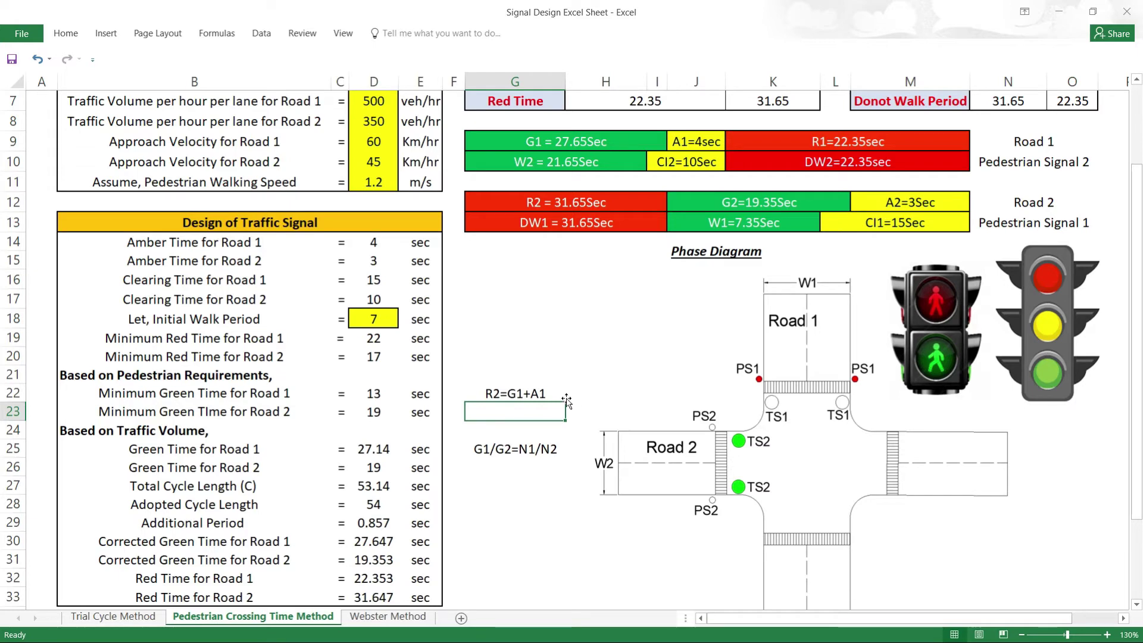
drag(374, 393, 372, 411)
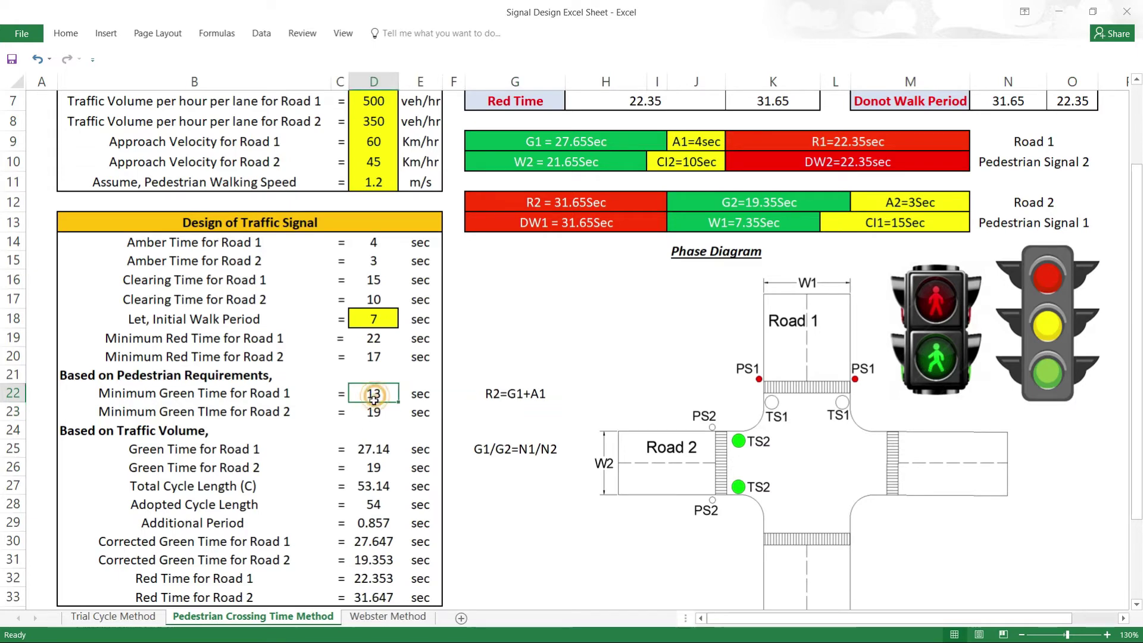
click(197, 396)
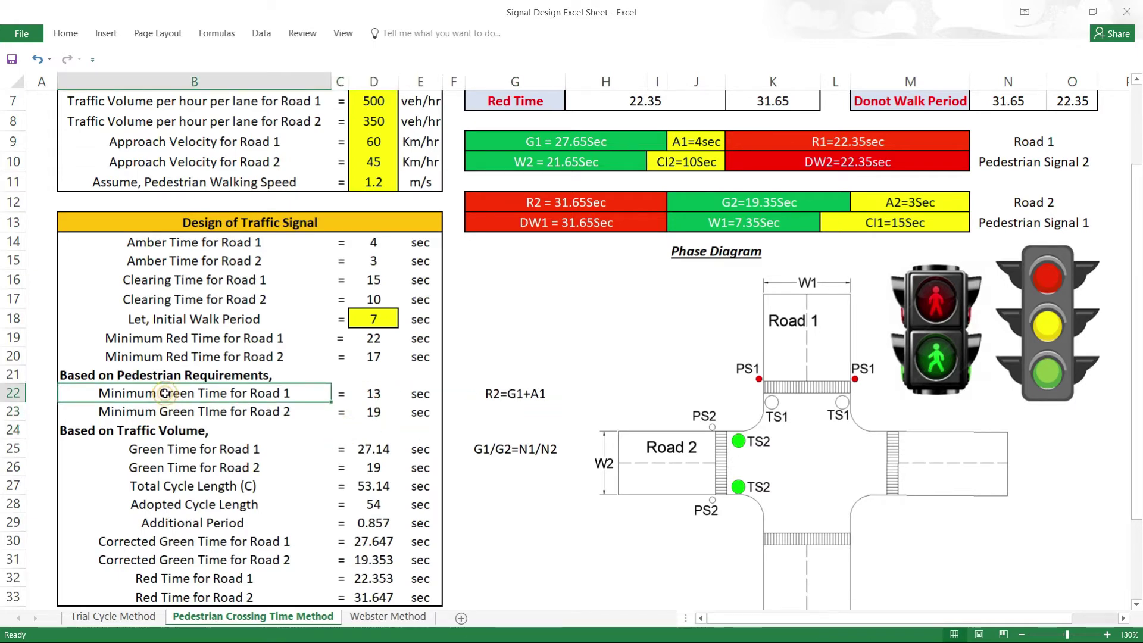
click(169, 374)
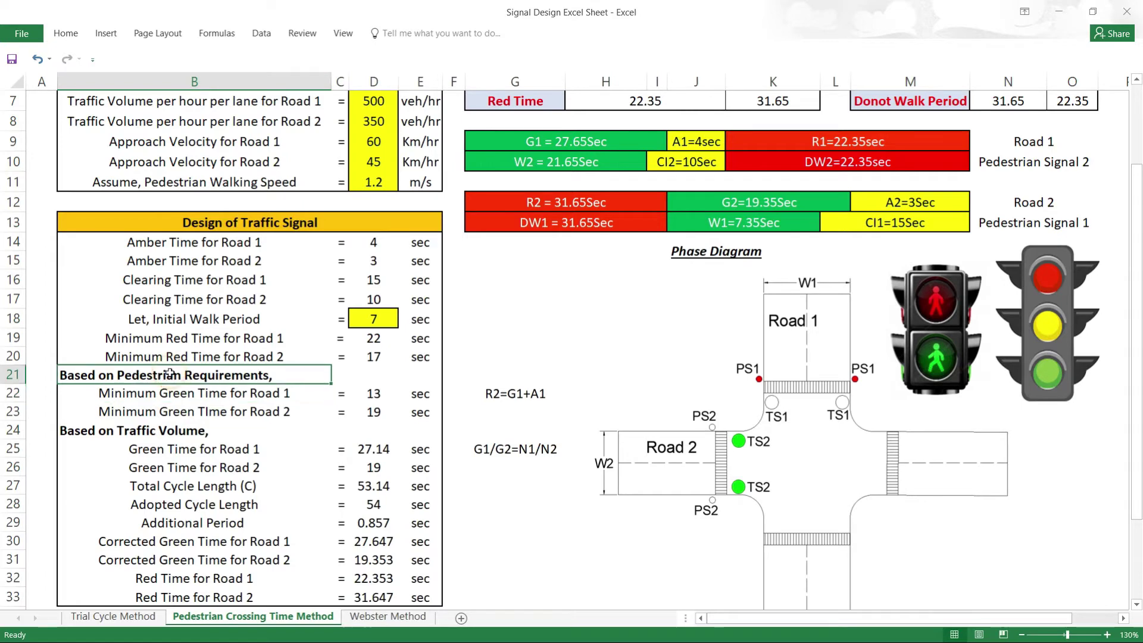
click(139, 335)
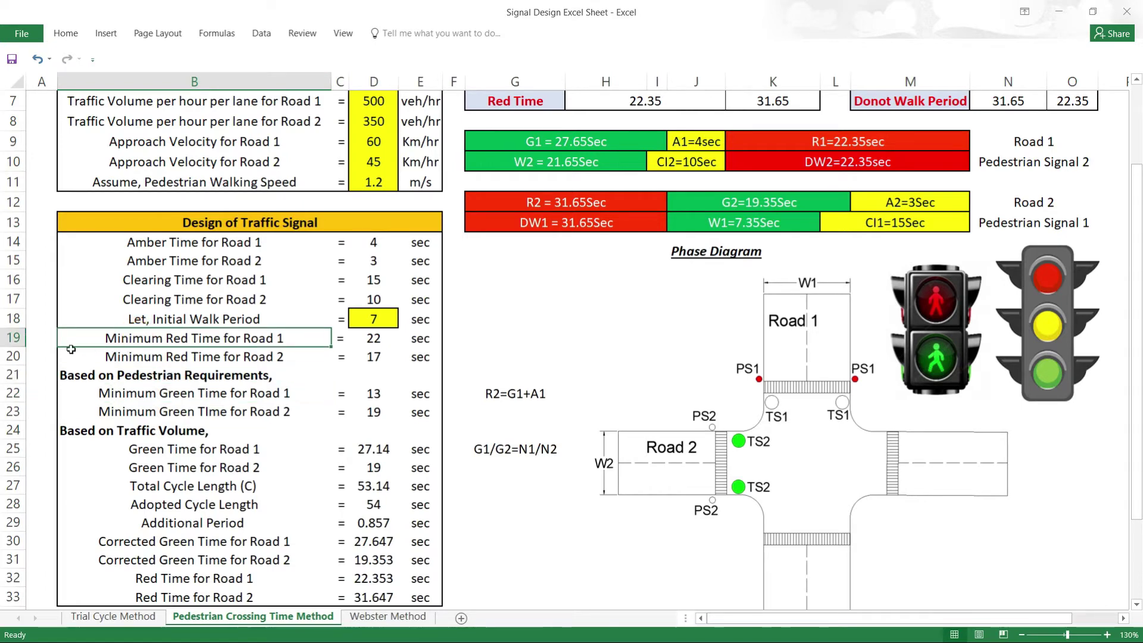
click(169, 398)
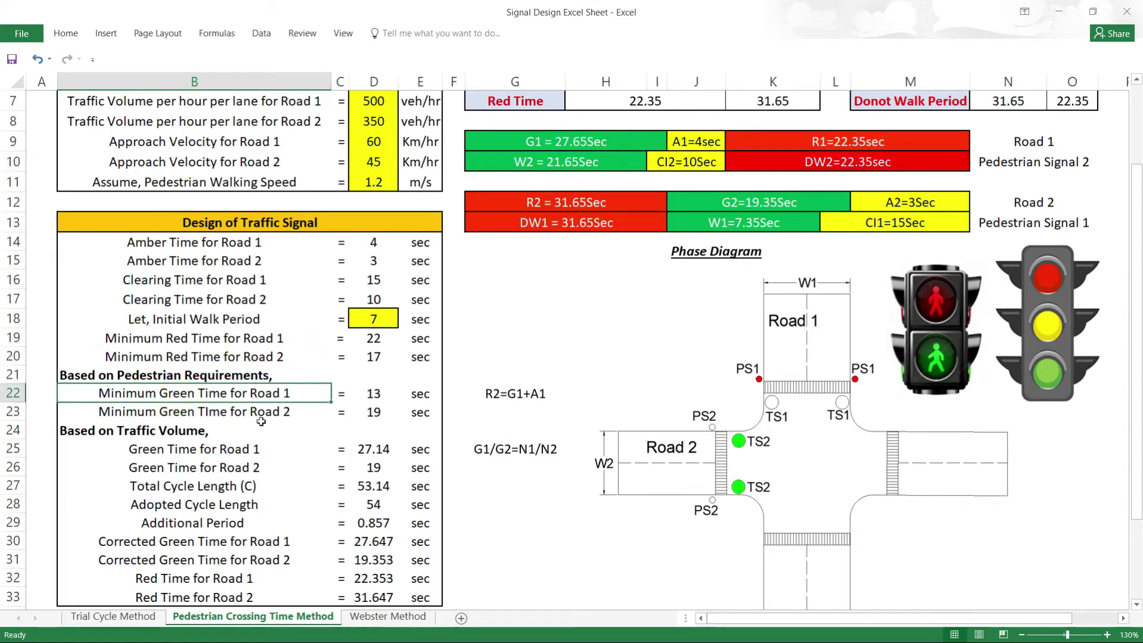
scroll(178, 419, down, 2)
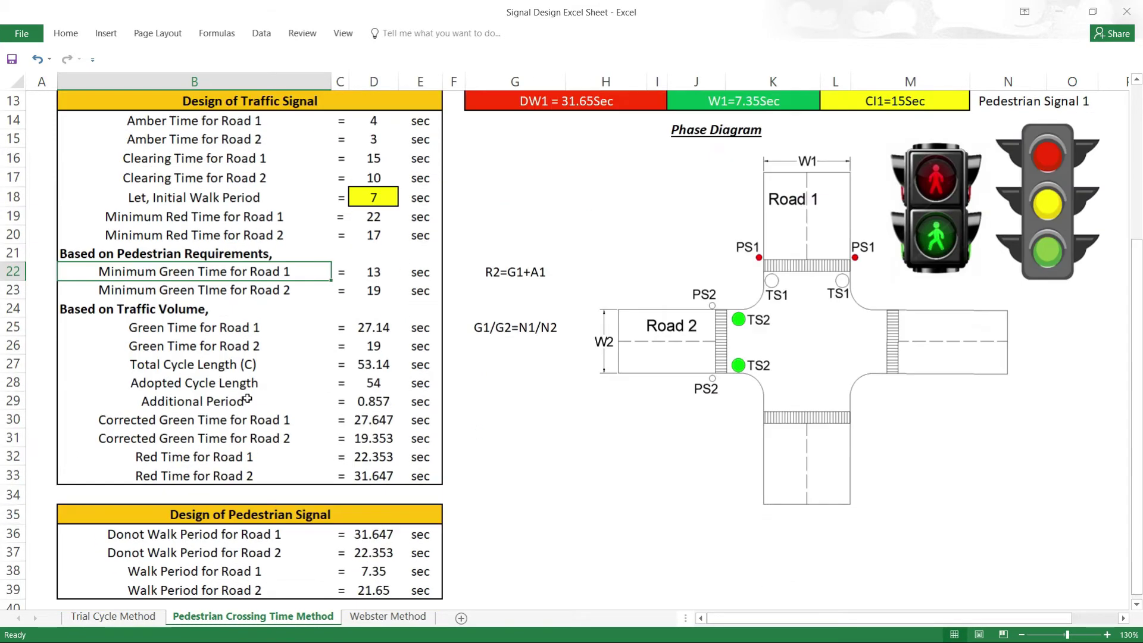
scroll(344, 272, up, 1)
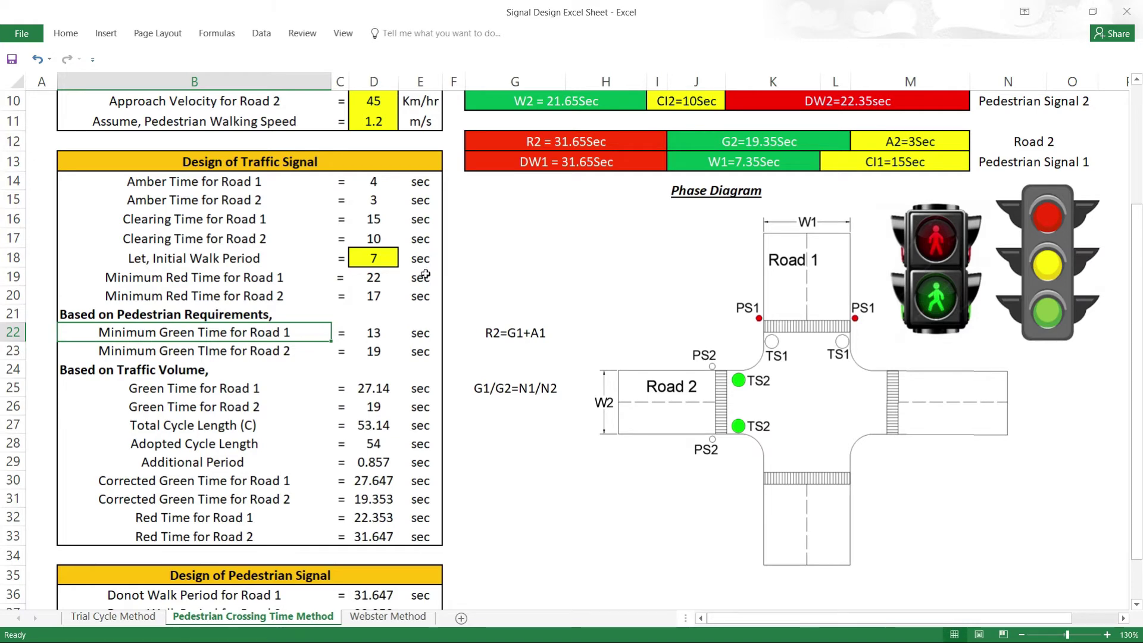
scroll(426, 271, up, 2)
click(379, 123)
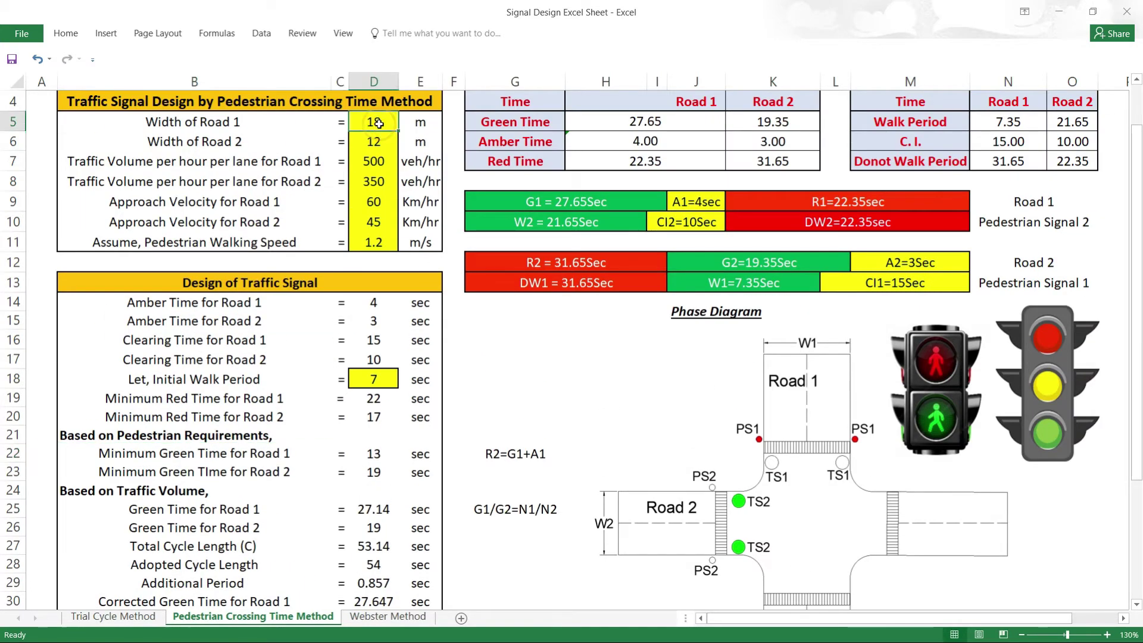
click(377, 144)
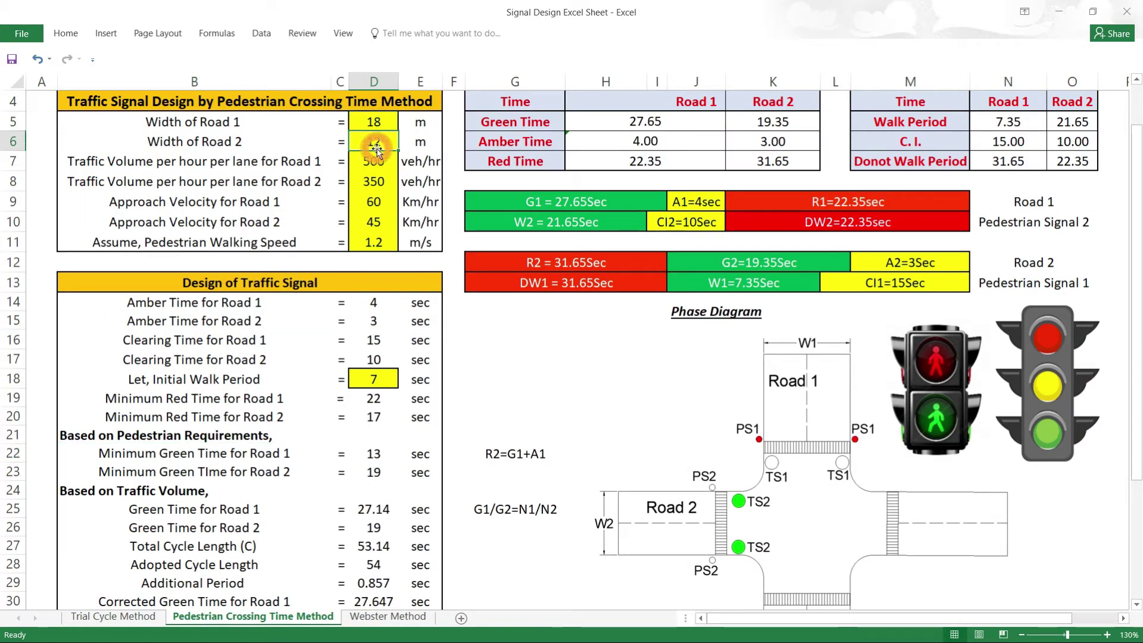
click(377, 450)
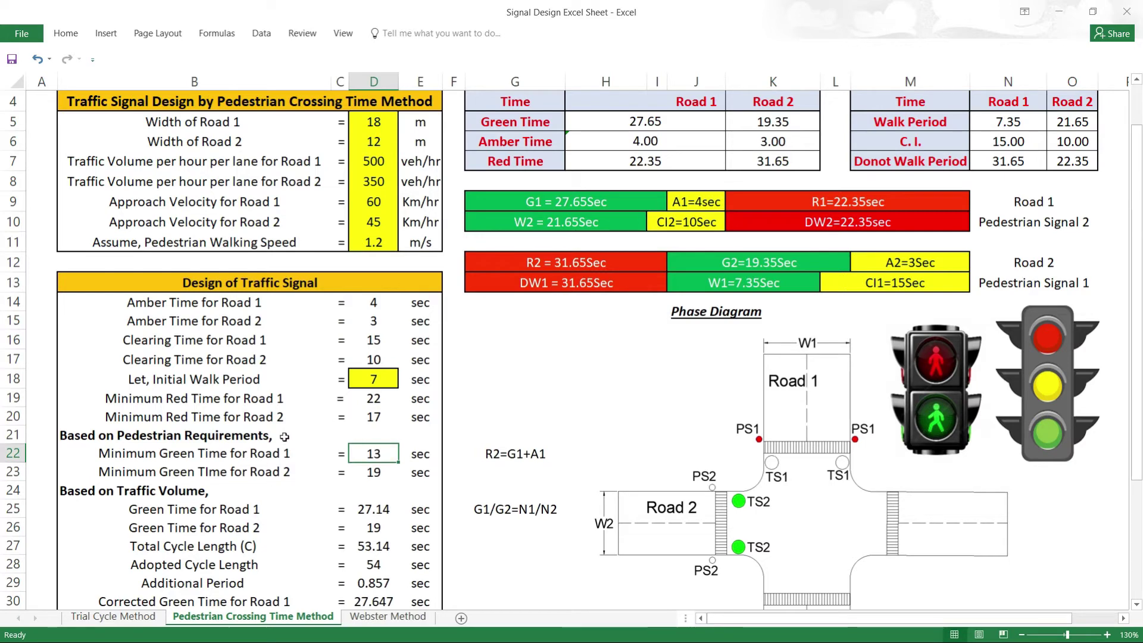
click(378, 136)
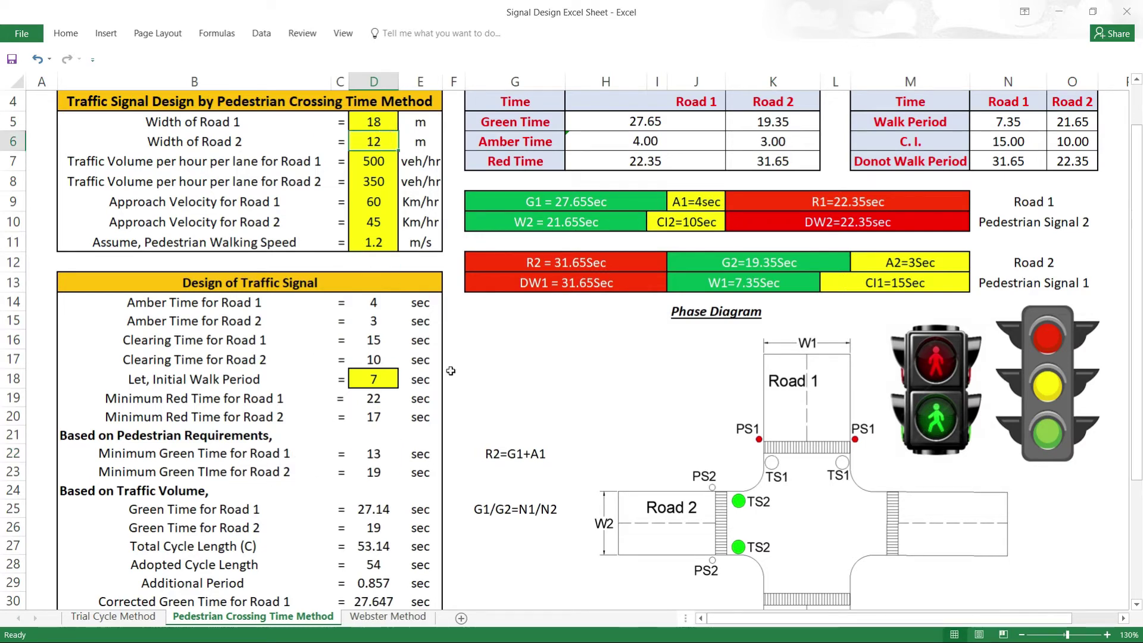
click(381, 471)
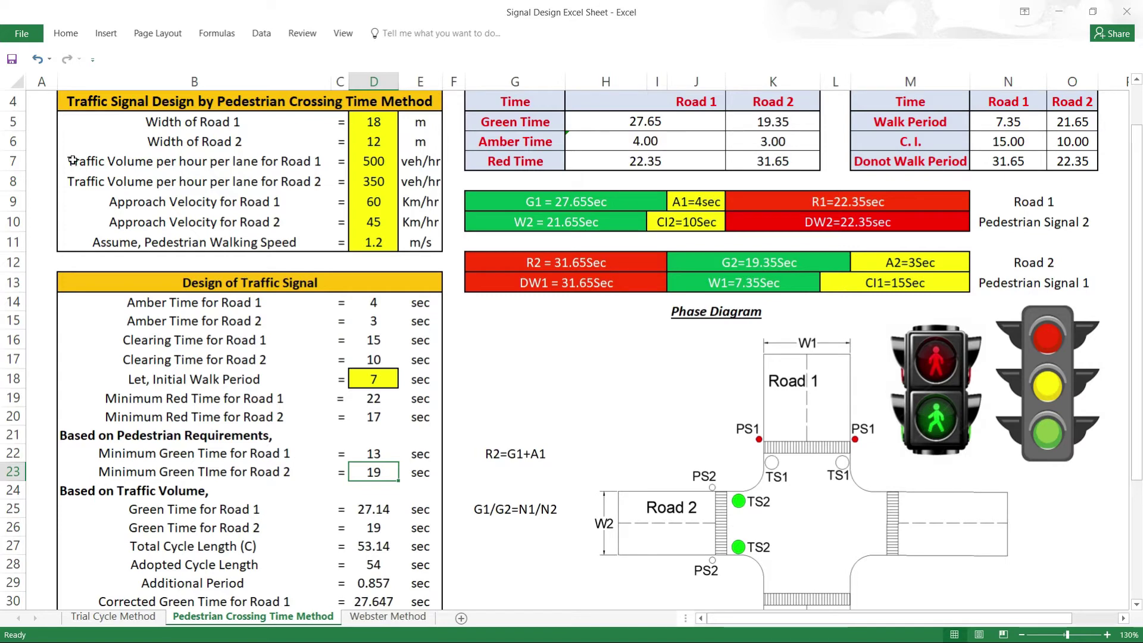
mouse_move(74, 162)
mouse_down()
mouse_move(314, 187)
mouse_move(380, 177)
mouse_move(370, 177)
mouse_up()
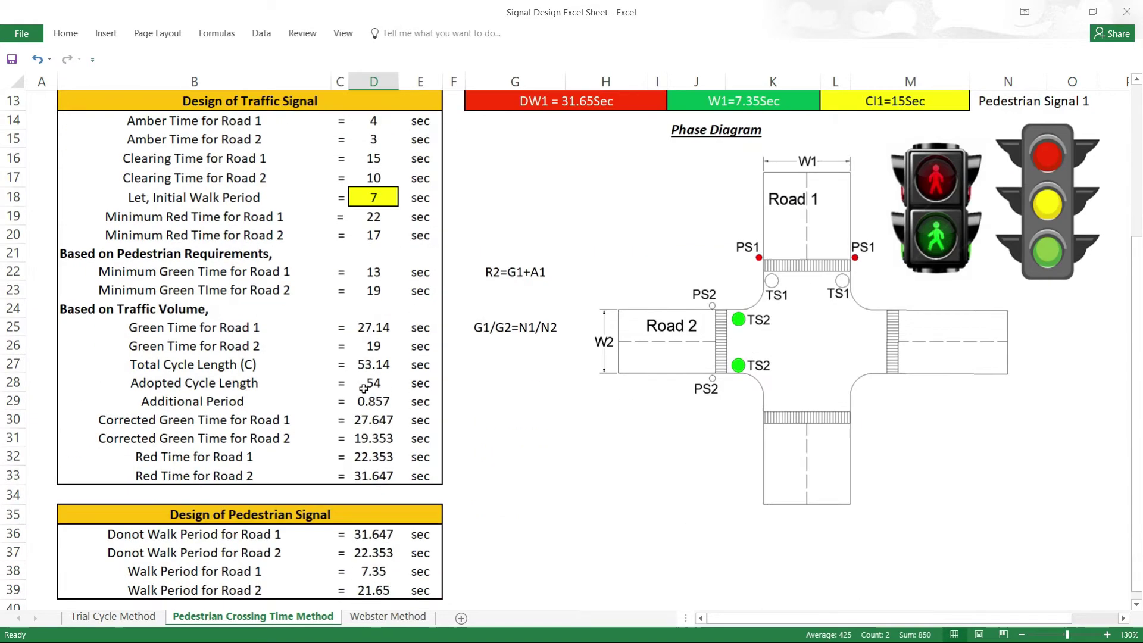
scroll(357, 357, down, 3)
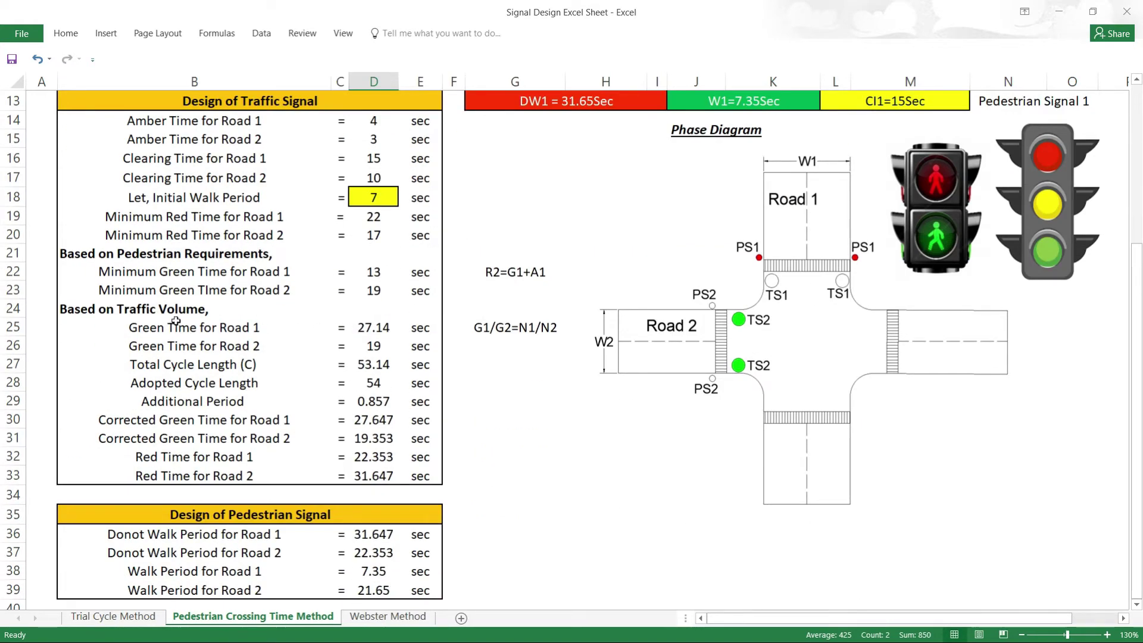
double_click(373, 327)
scroll(372, 327, up, 1)
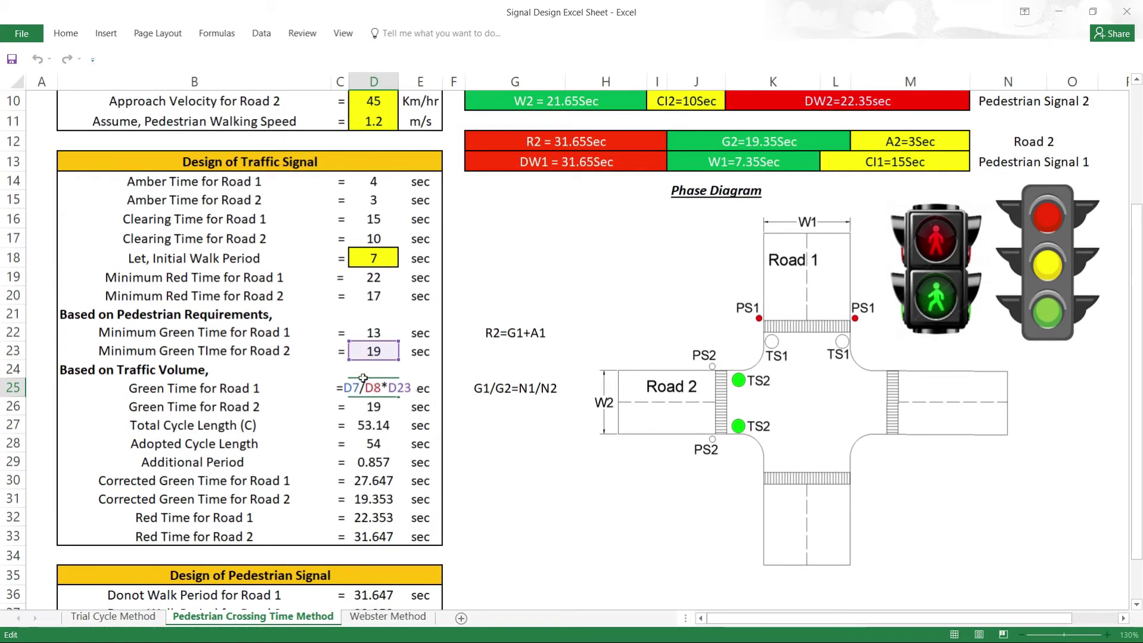
scroll(405, 316, up, 2)
scroll(405, 316, up, 1)
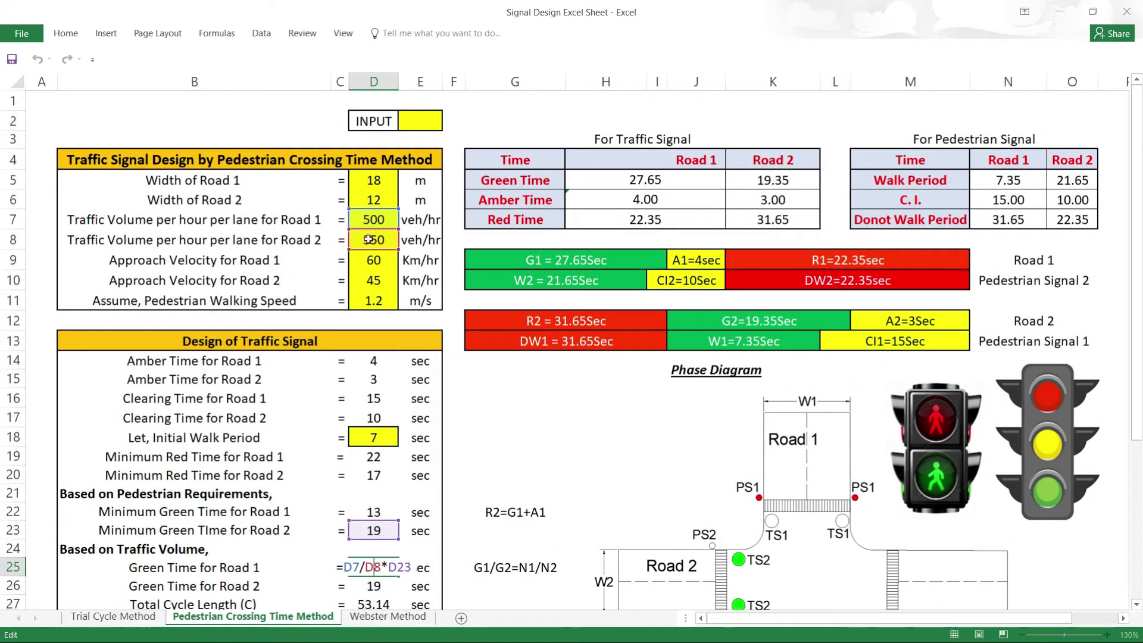
scroll(379, 239, down, 2)
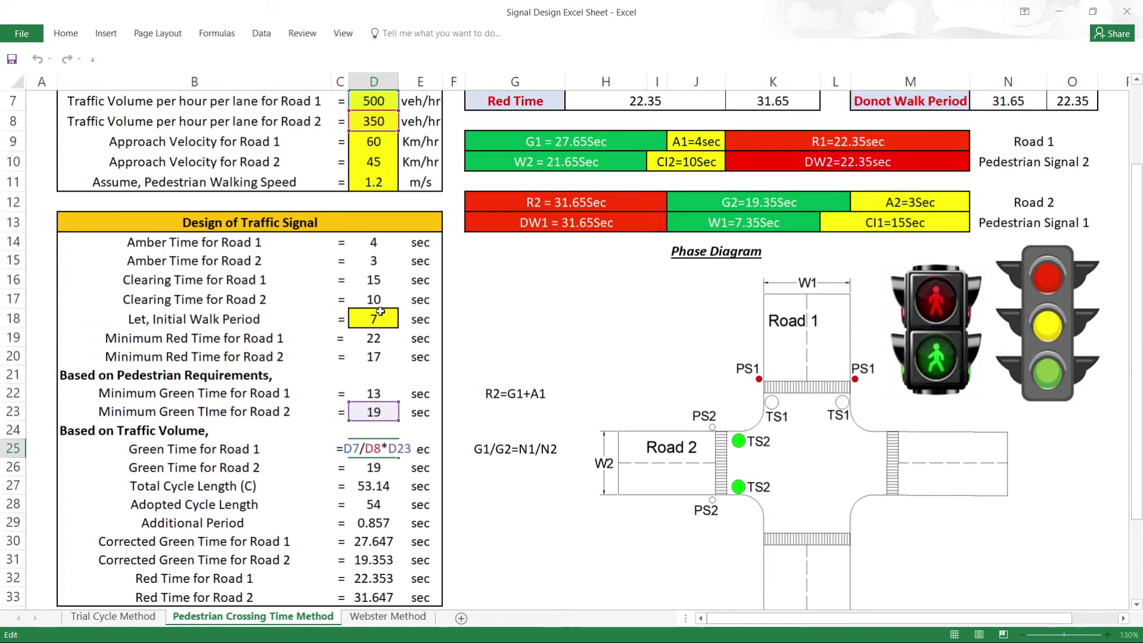
key(ctrl+Return)
click(373, 413)
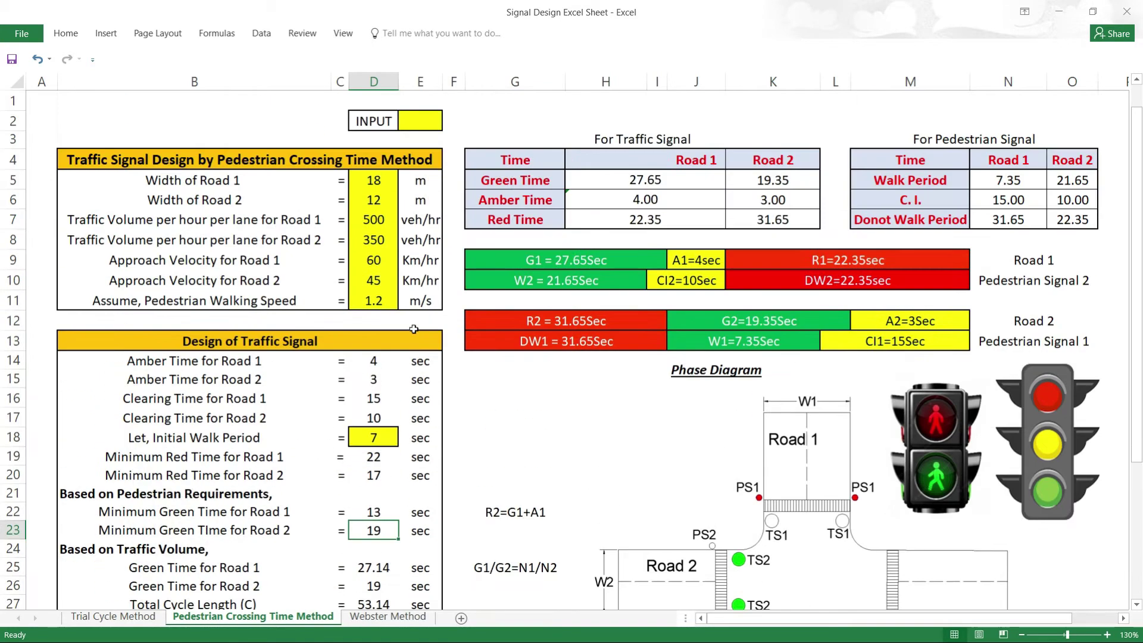
scroll(387, 381, up, 2)
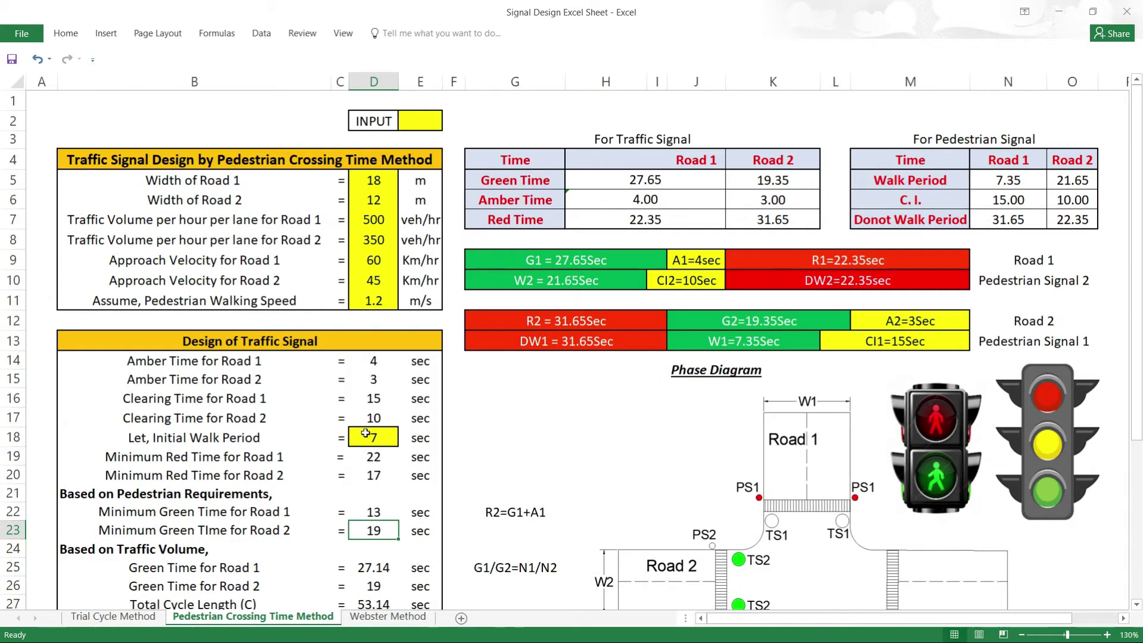
click(377, 237)
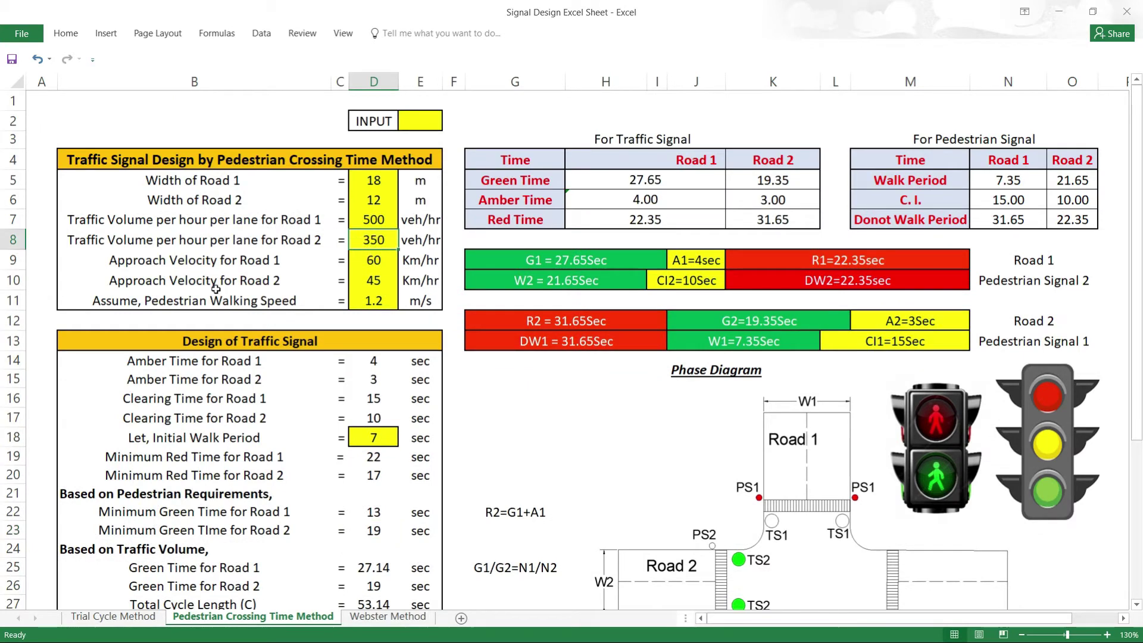
scroll(348, 485, down, 1)
click(372, 472)
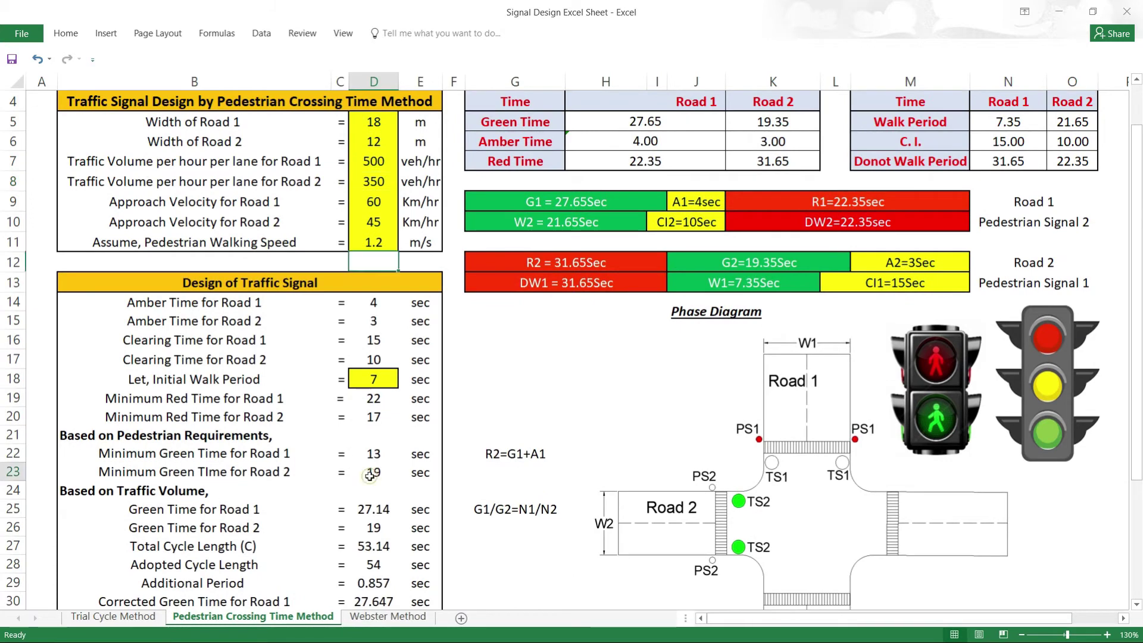
scroll(359, 517, down, 1)
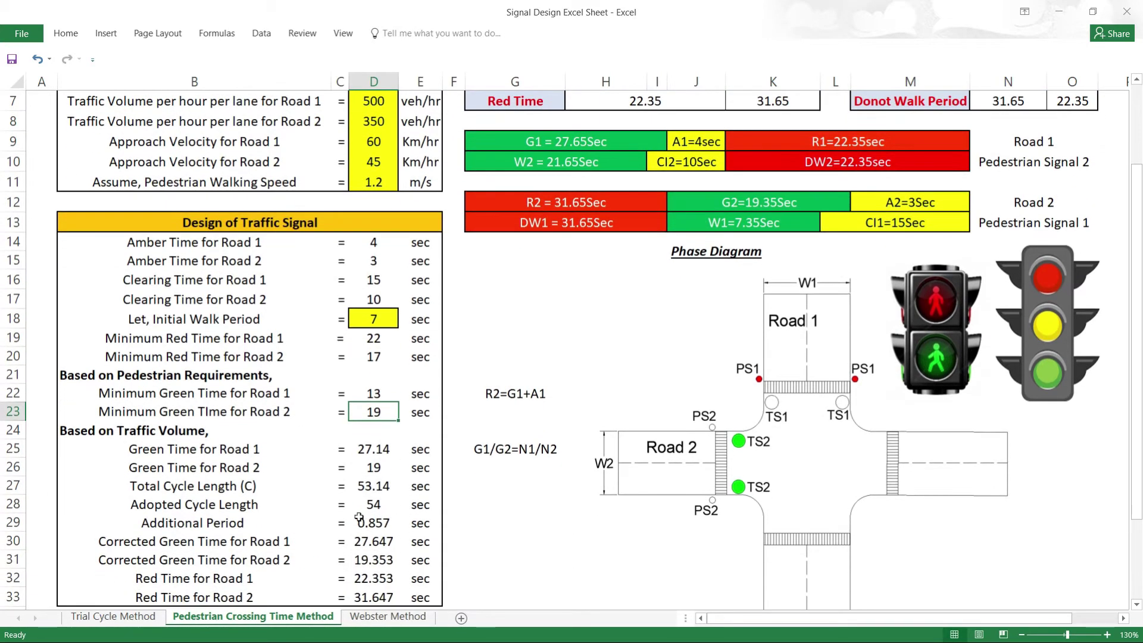
double_click(361, 419)
key(Escape)
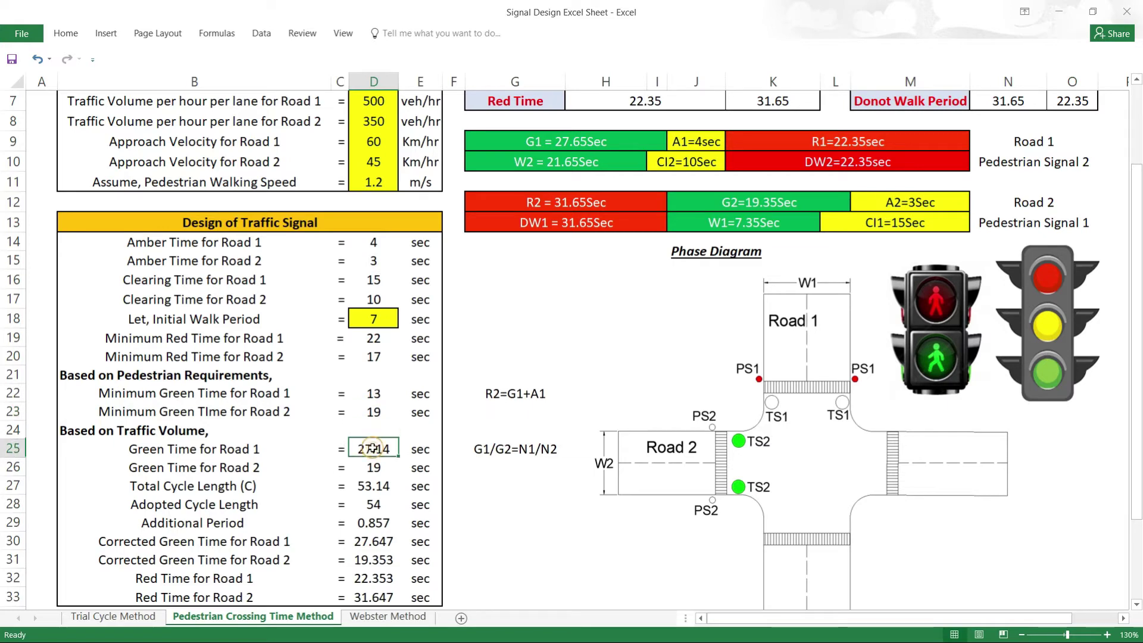
double_click(371, 452)
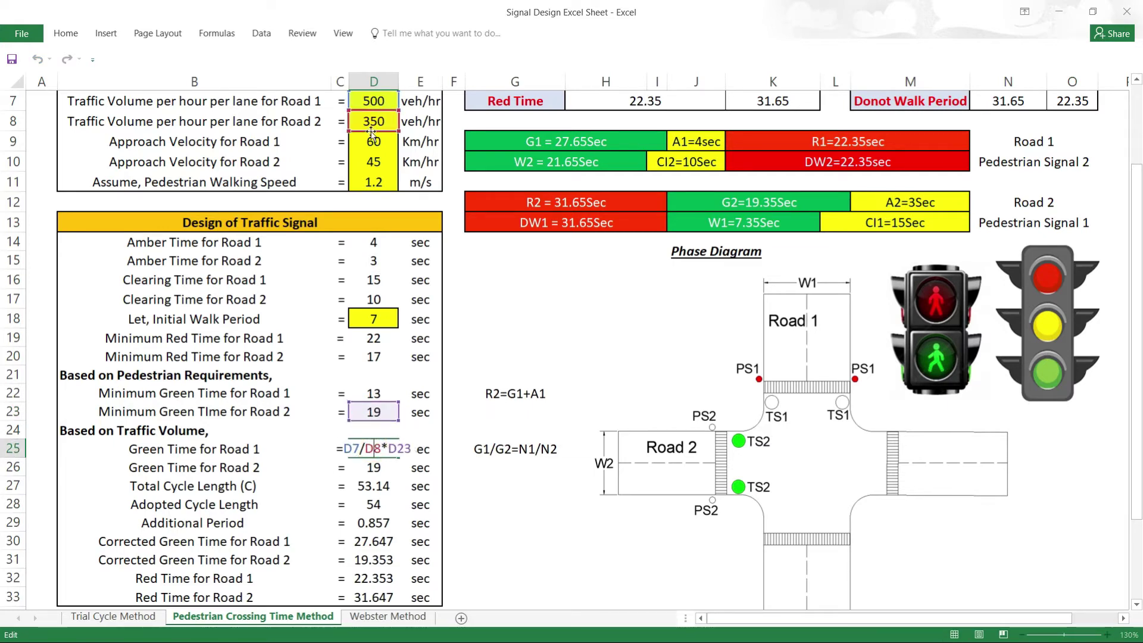
key(Escape)
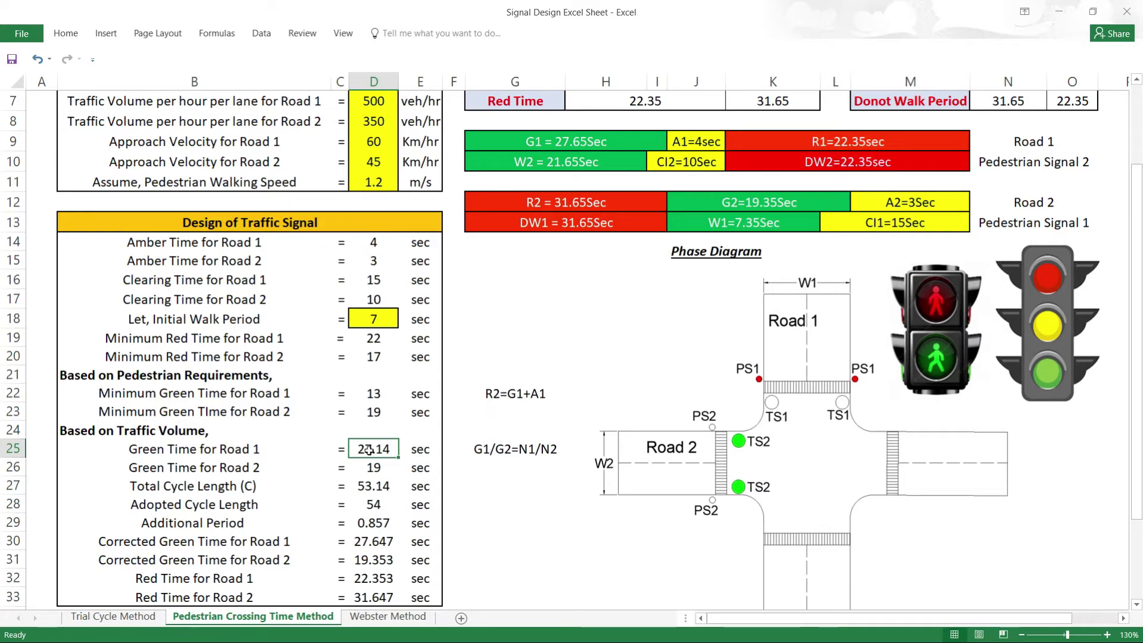
click(381, 471)
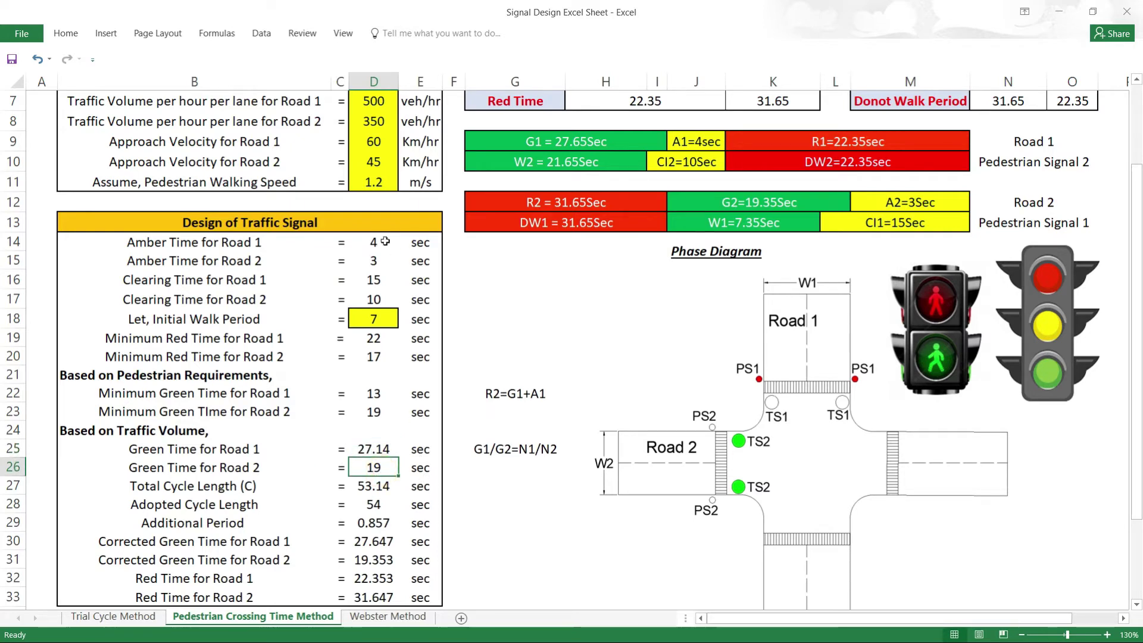
click(382, 417)
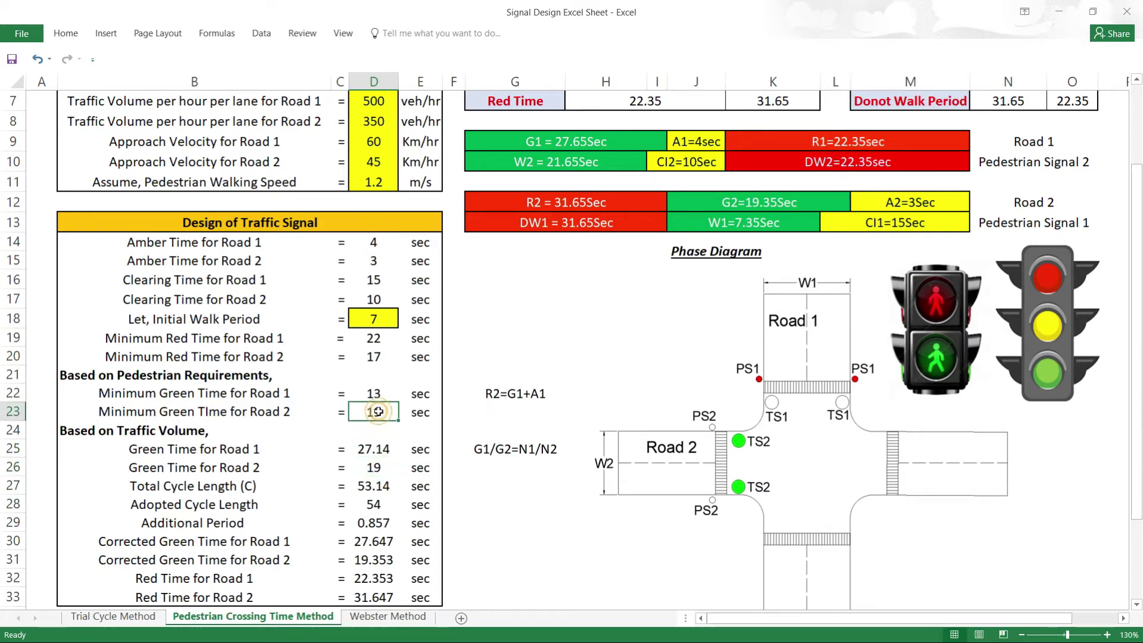
drag(375, 451, 375, 466)
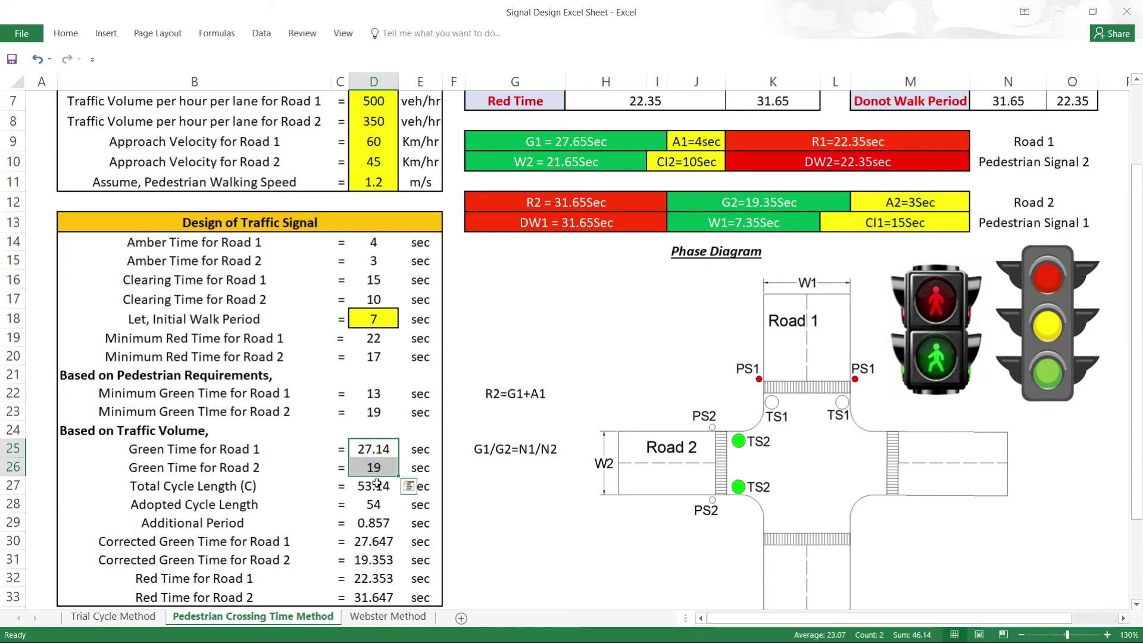
drag(364, 448, 370, 467)
- Check the total cycle length and start a formula note in G27 beside it
click(376, 485)
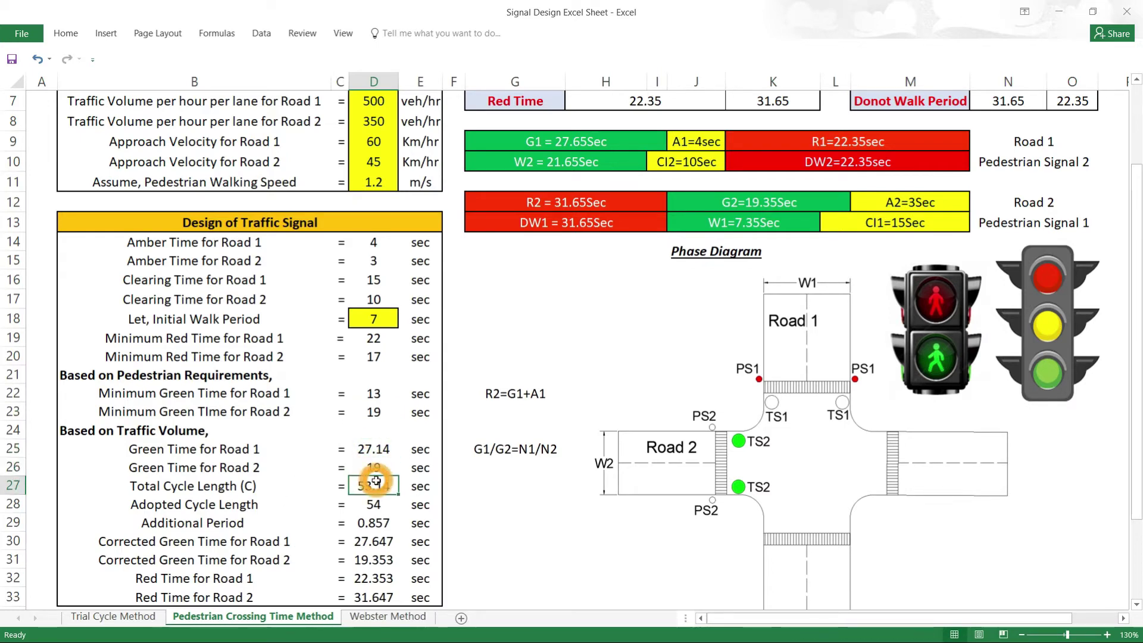
click(480, 483)
text(G)
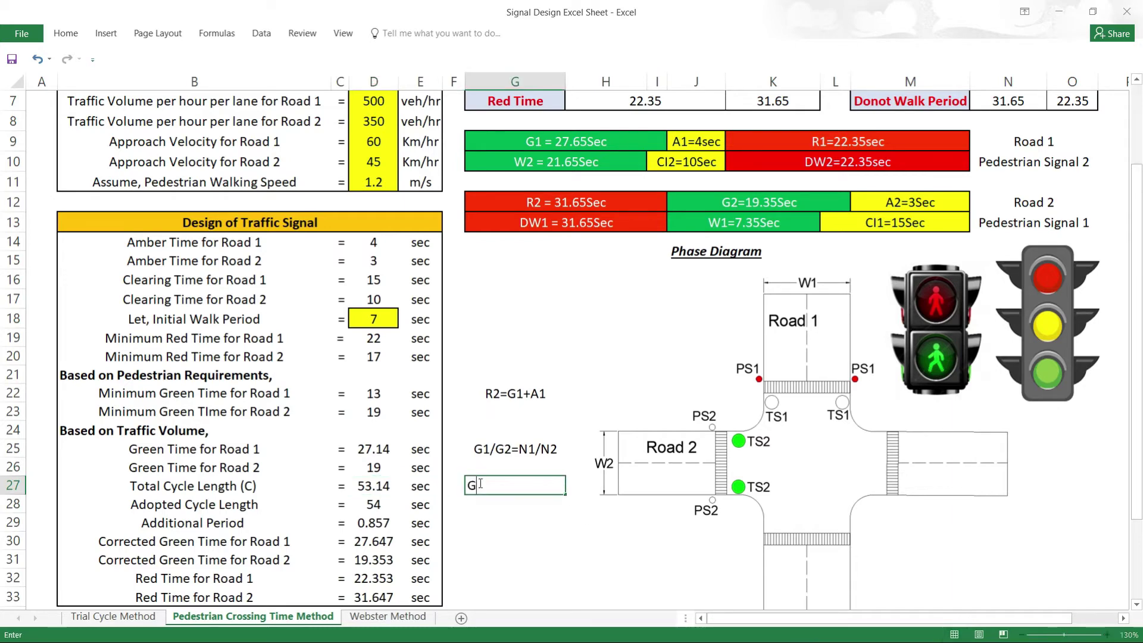
text(A)
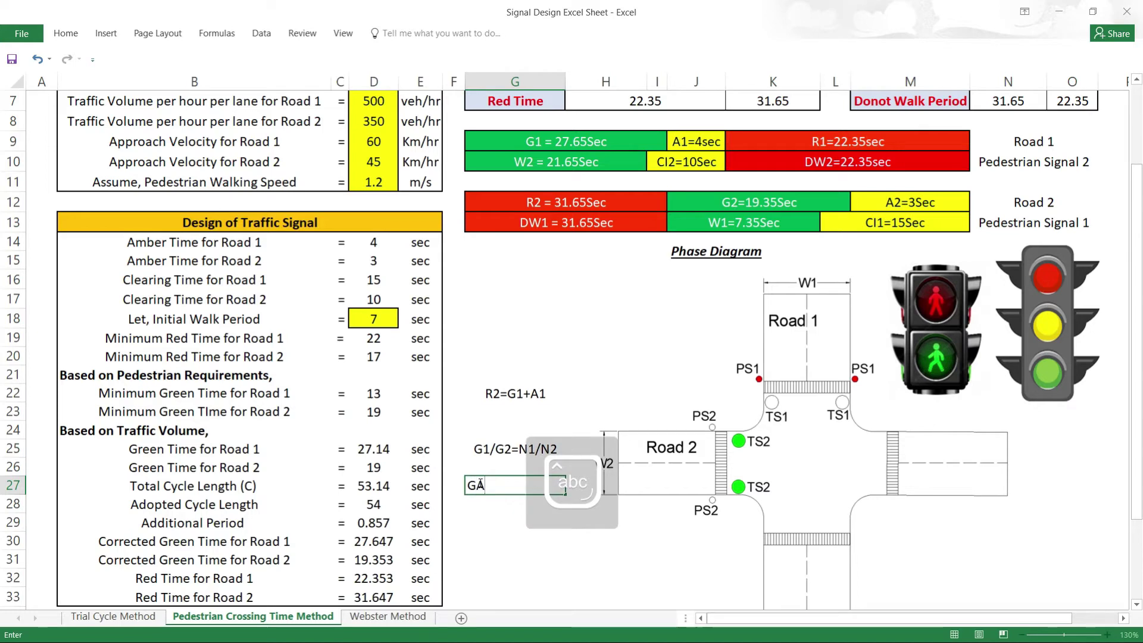
text(+\)
text(gB)
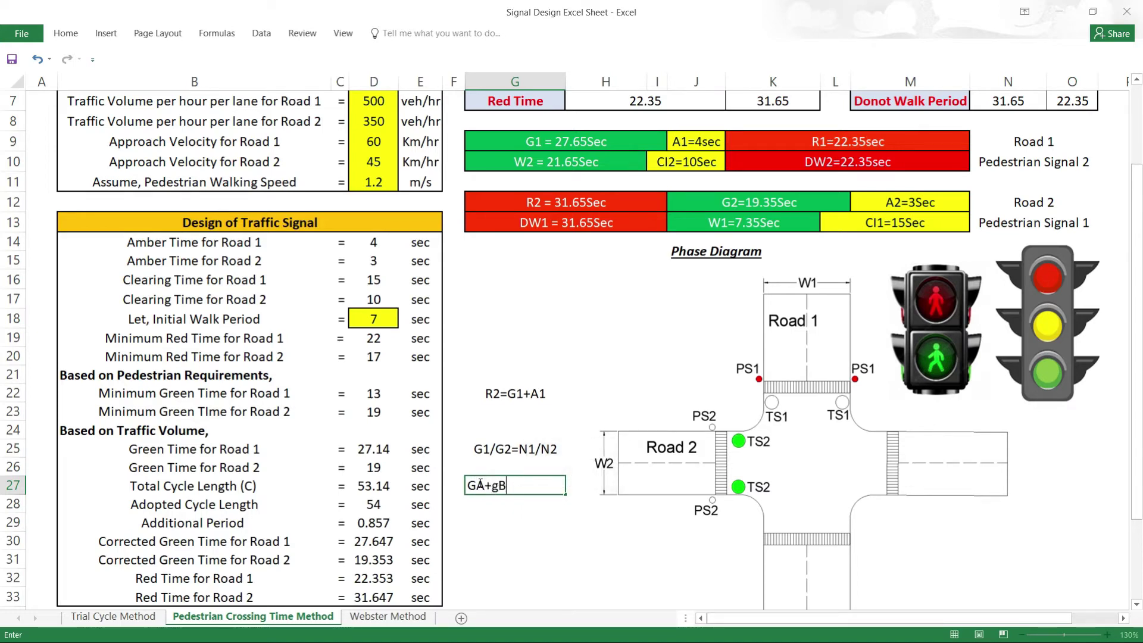
key(BackSpace)
key(BackSpace)
text(GB+)
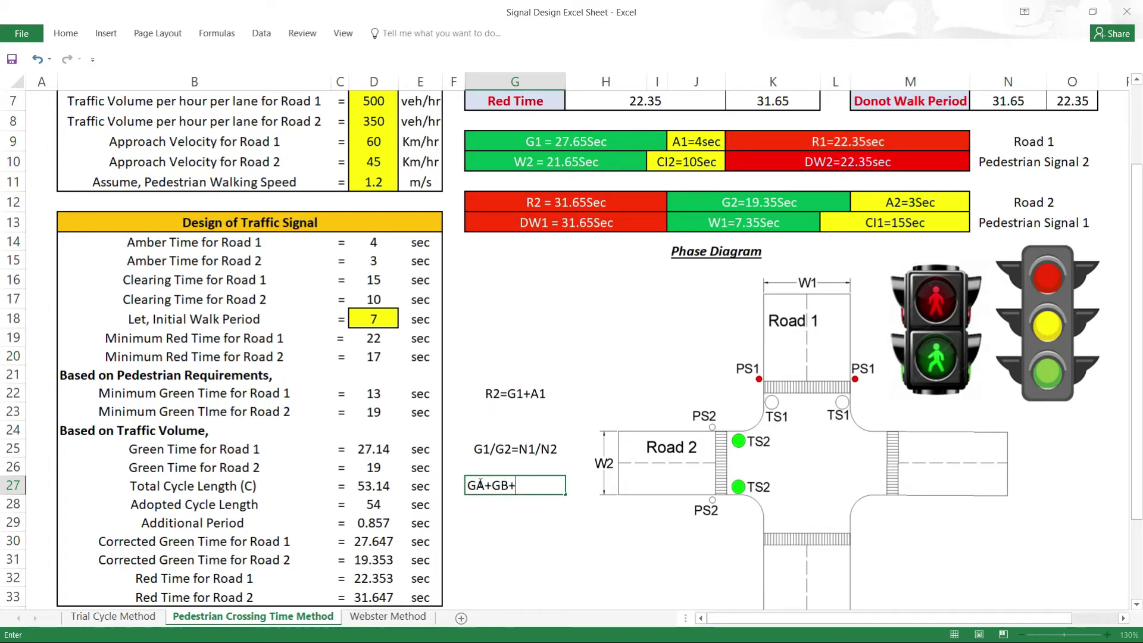
text(AA+)
text(A)
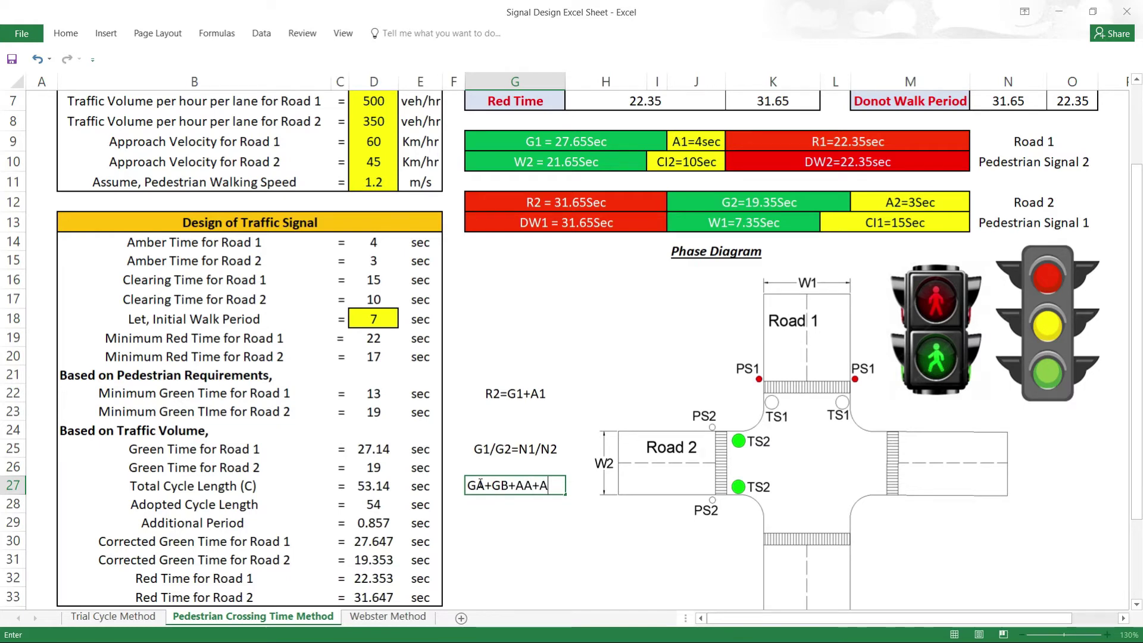
text(B)
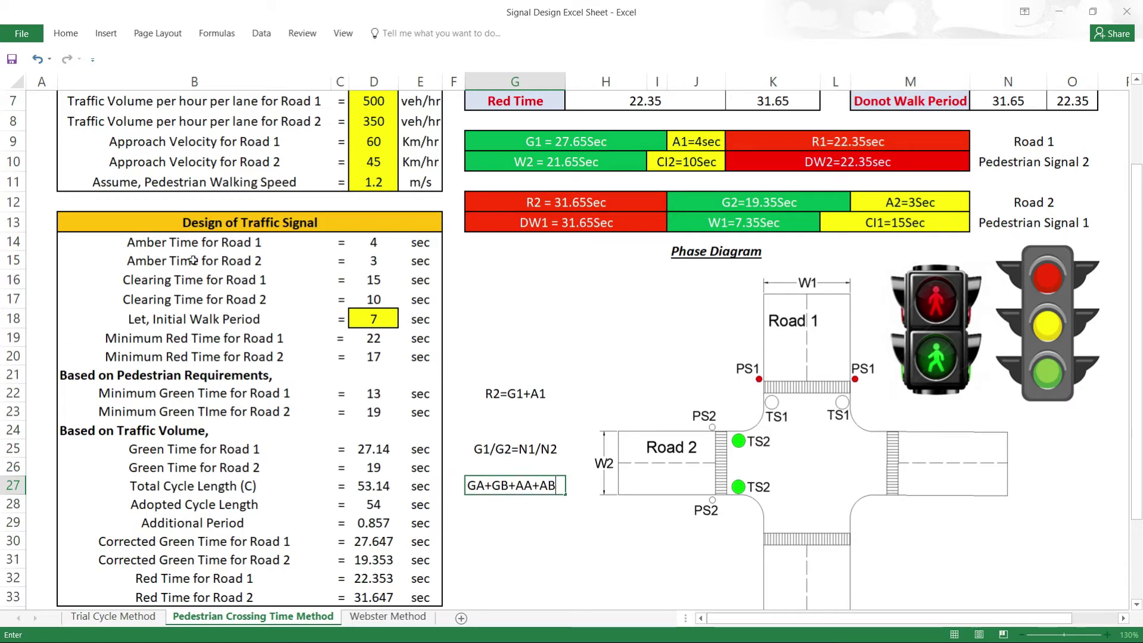
- Correct the G27 note's terms so it reads G1+G2+A1+A2
click(484, 485)
key(BackSpace)
text(1)
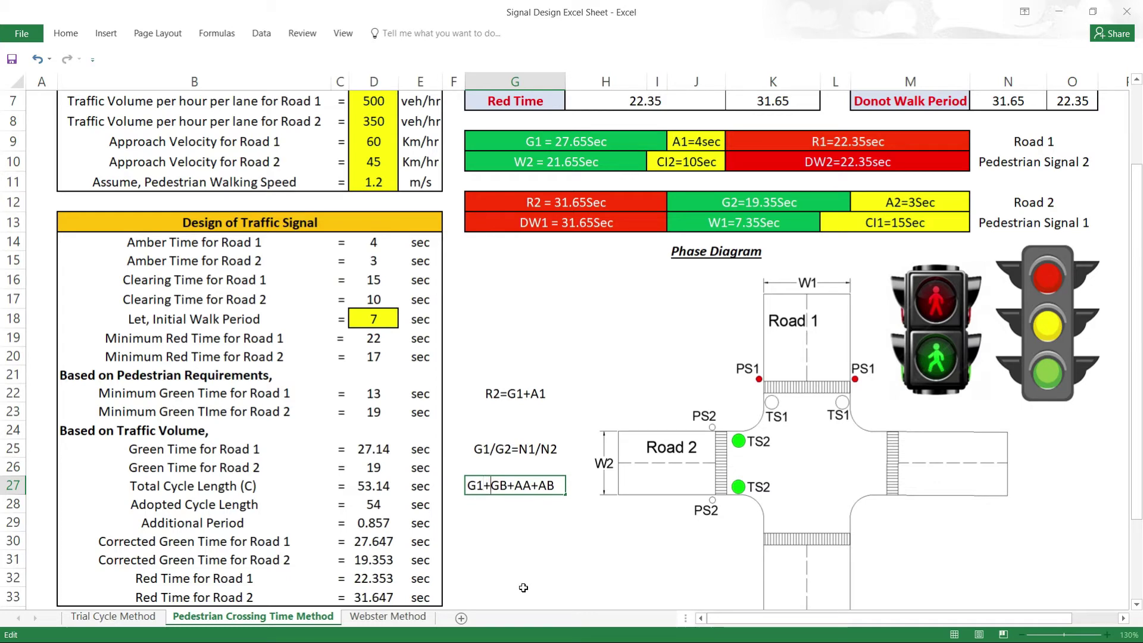
key(BackSpace)
text(2)
key(BackSpace)
text(1)
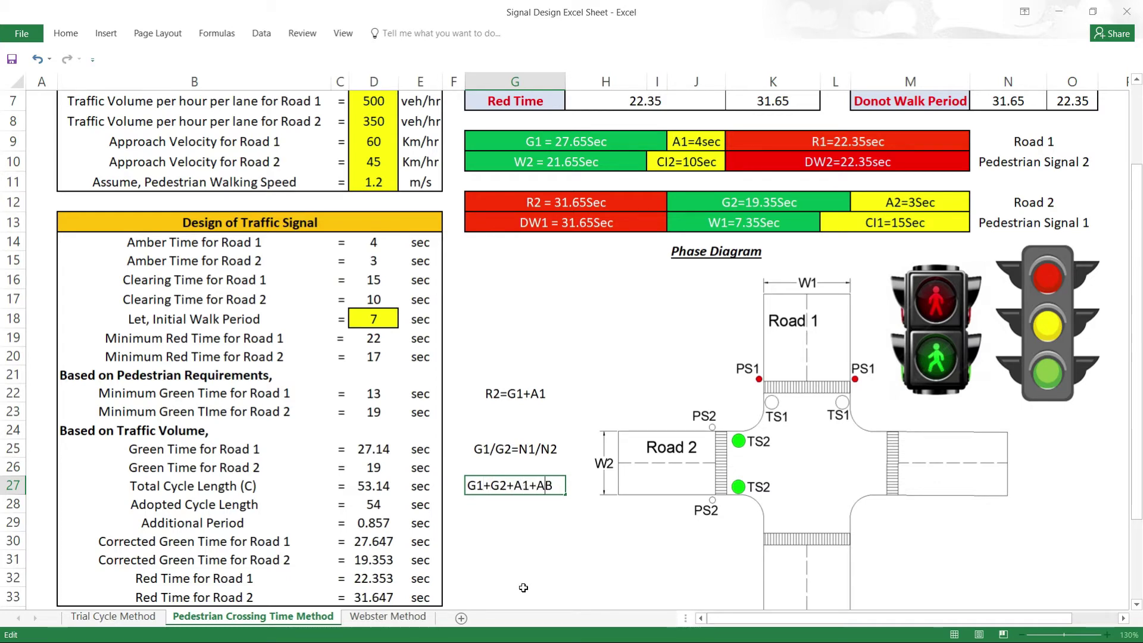
key(Right)
key(Return)
click(495, 484)
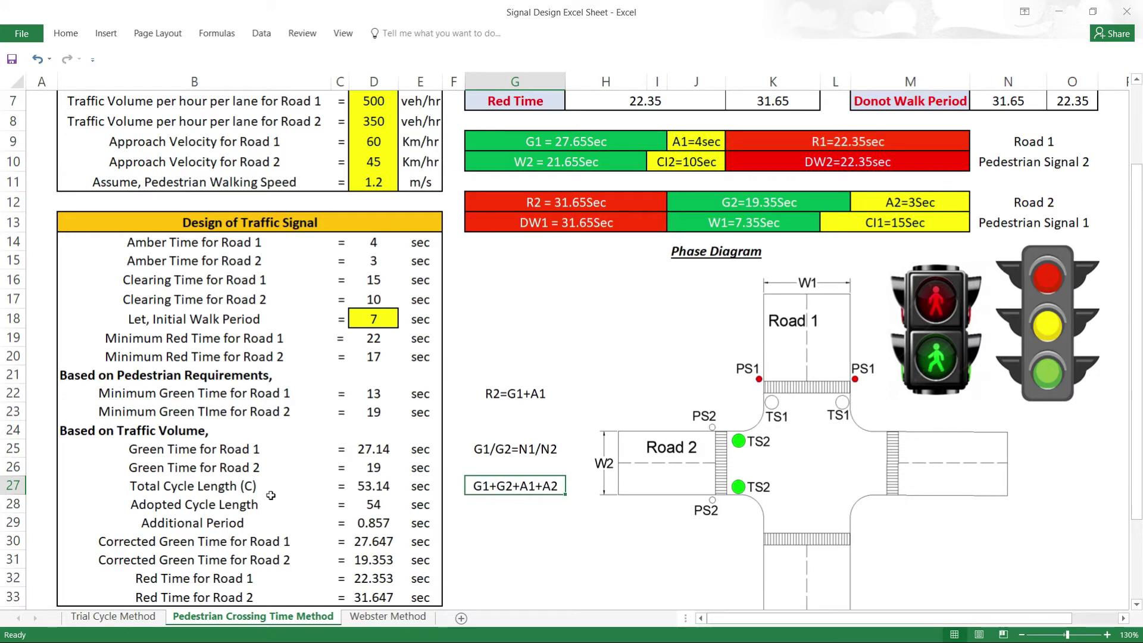
click(381, 483)
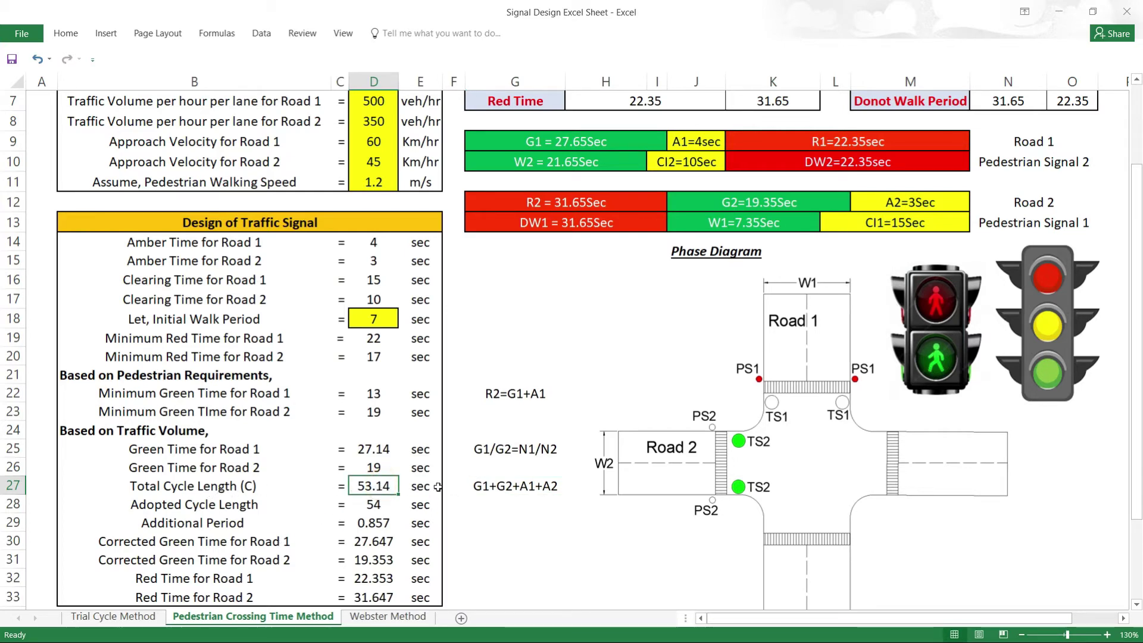
click(375, 506)
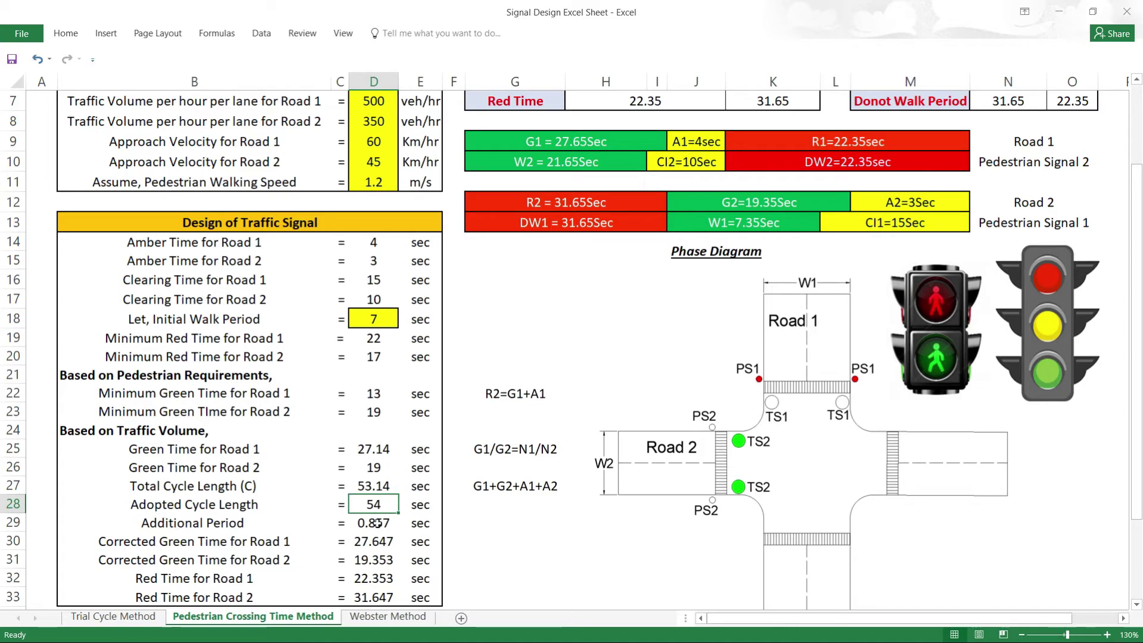
drag(384, 487, 381, 502)
click(377, 521)
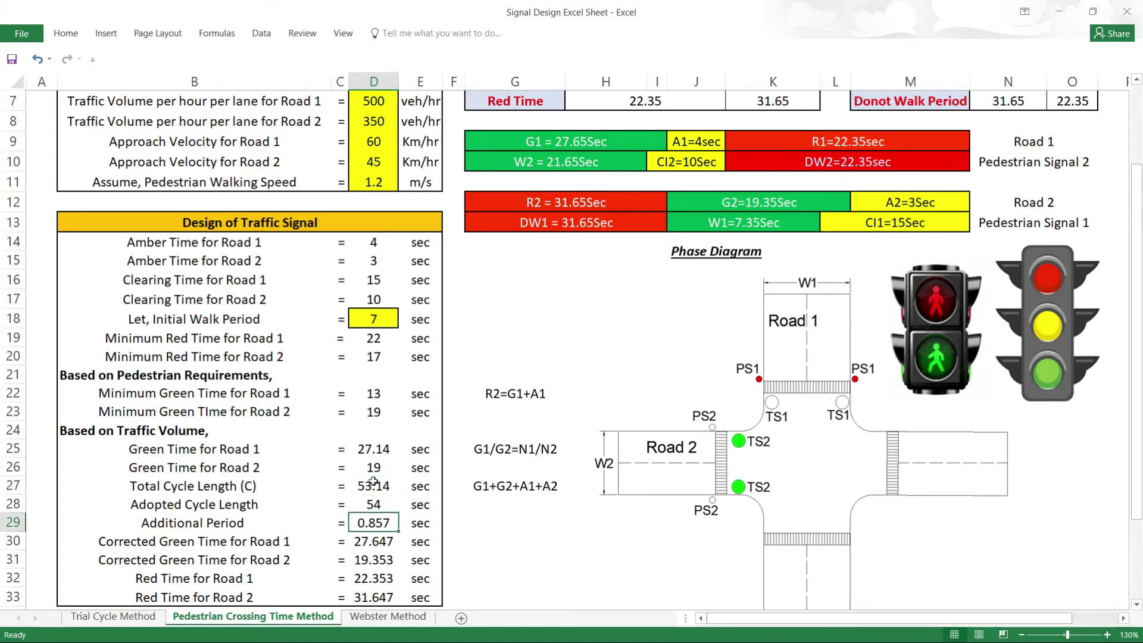
drag(380, 482, 382, 502)
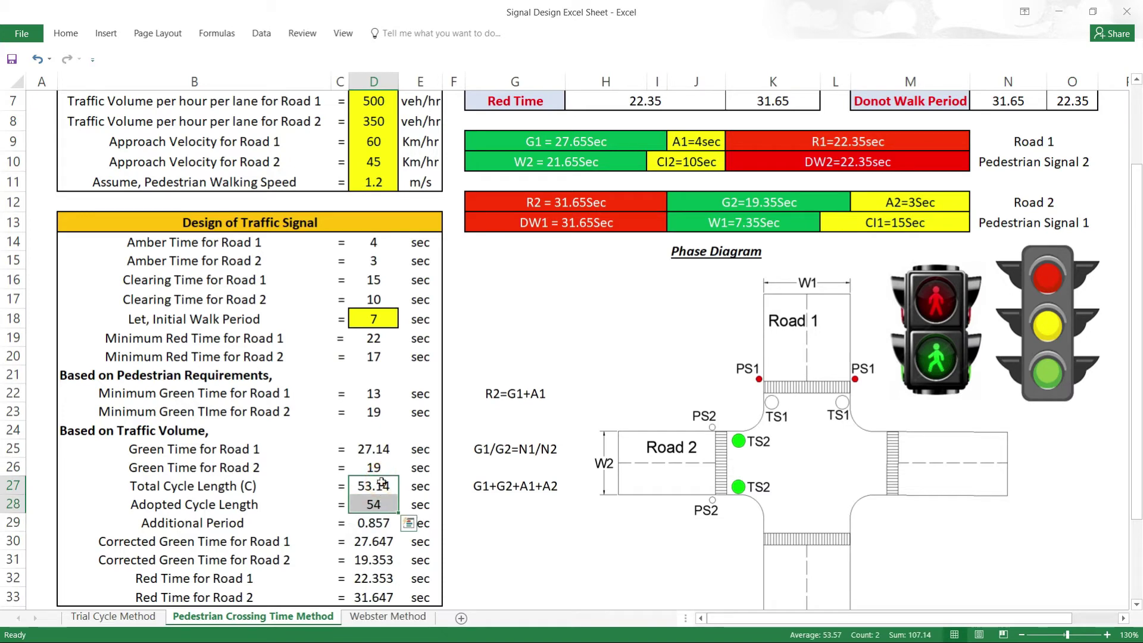
click(377, 503)
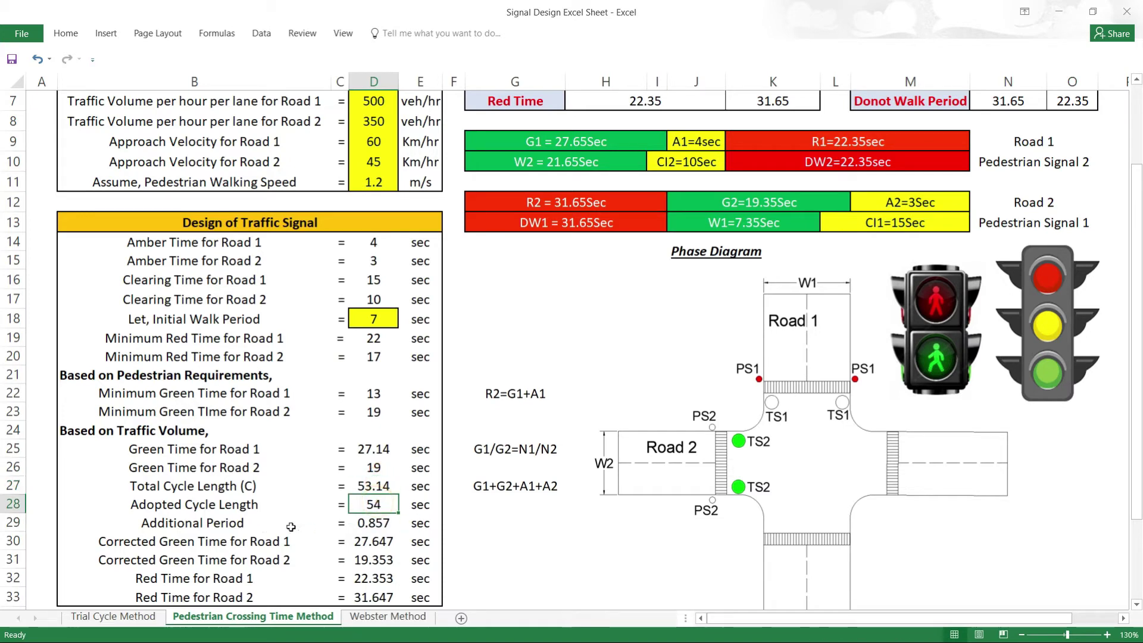
drag(373, 444, 376, 468)
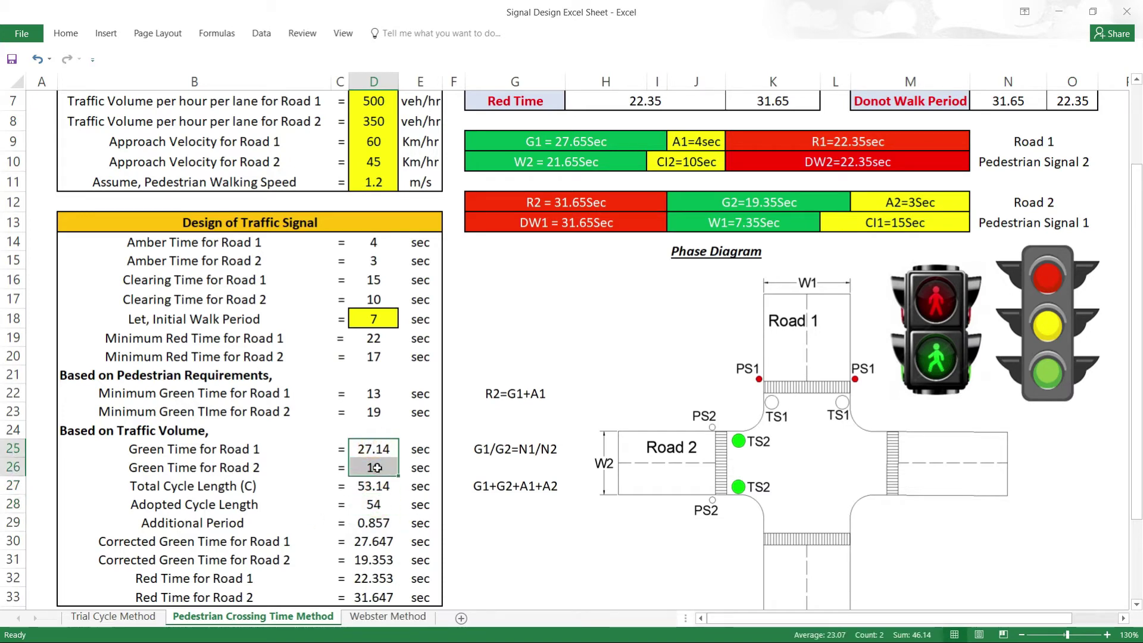
click(373, 528)
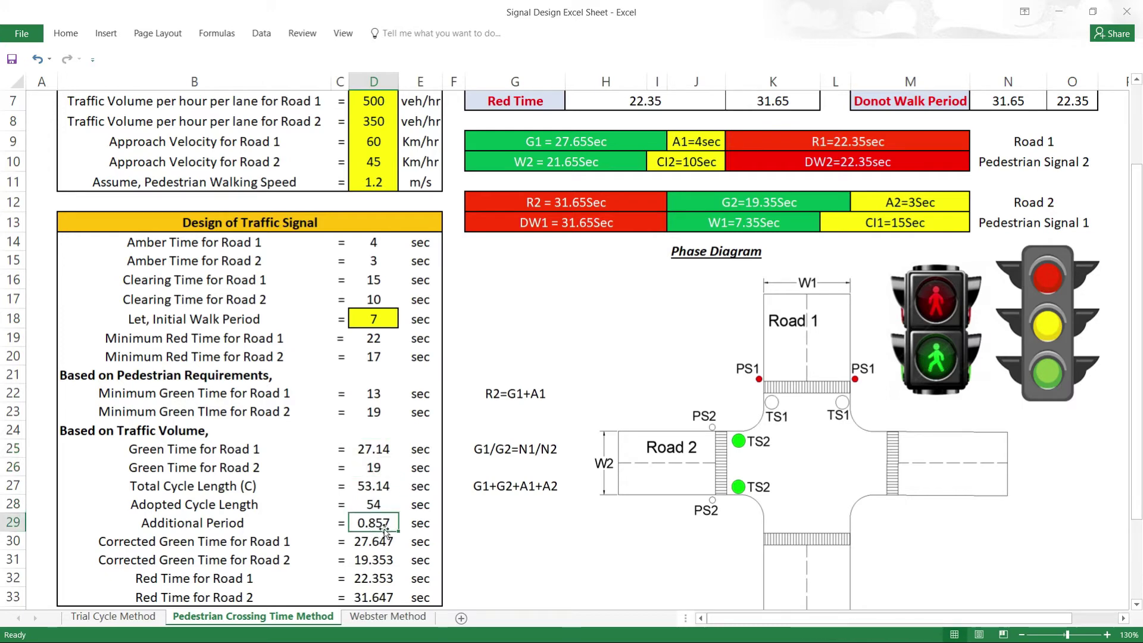
drag(372, 453, 374, 469)
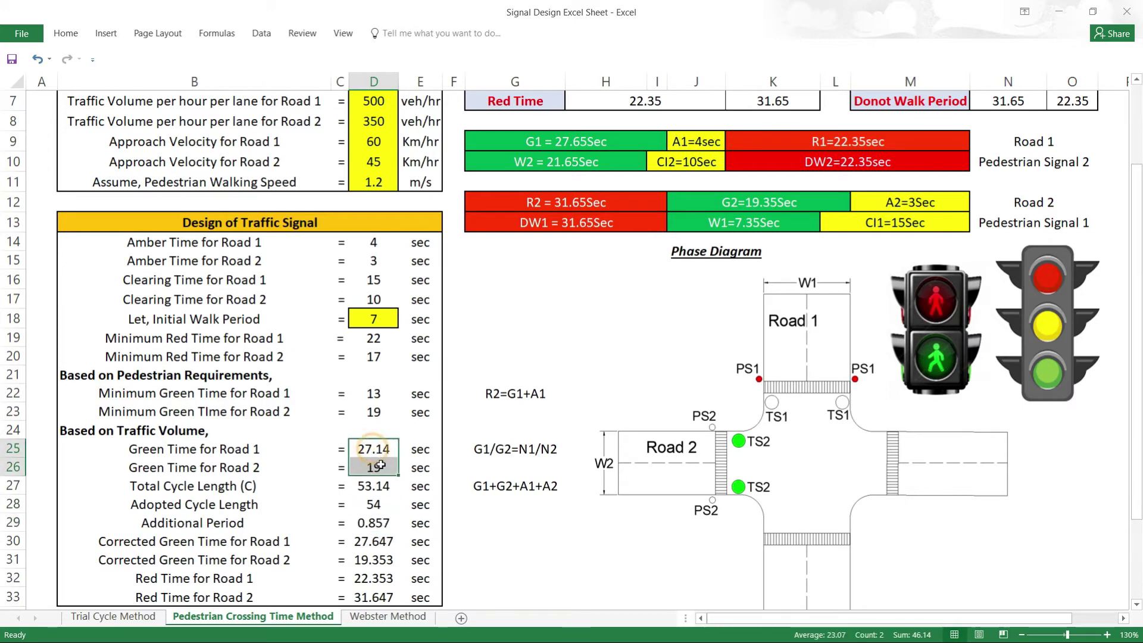
click(374, 541)
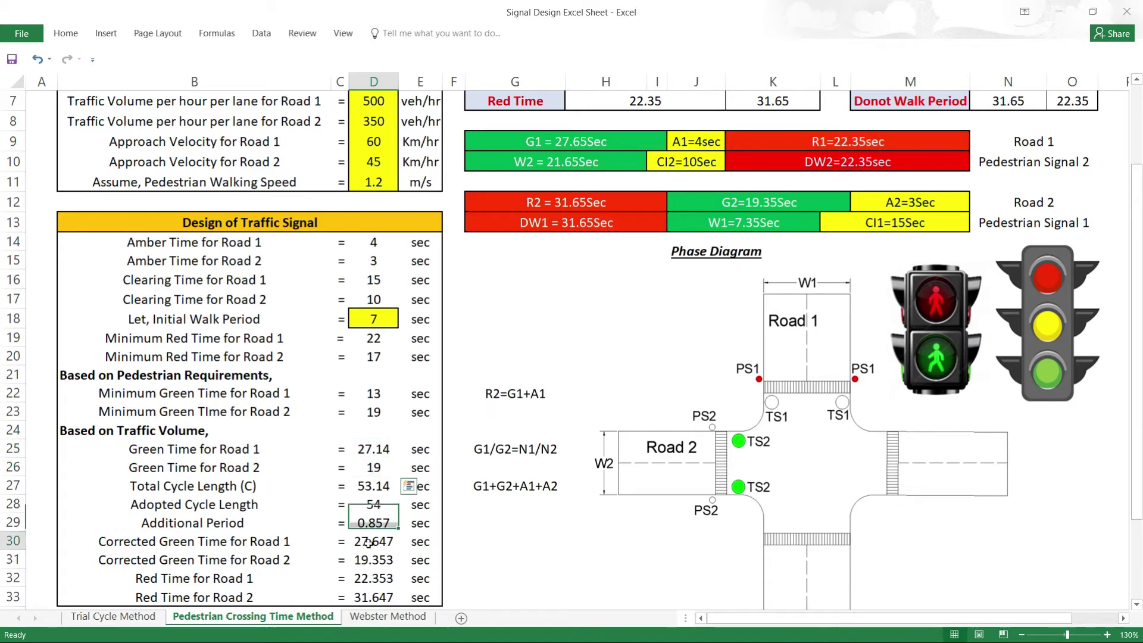
double_click(374, 541)
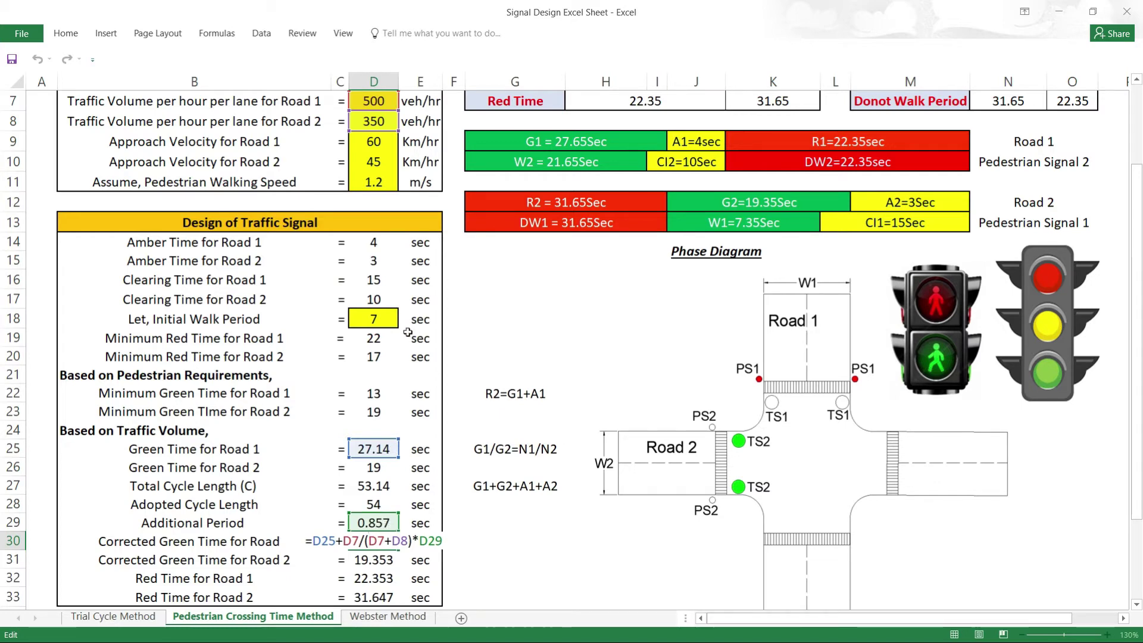
scroll(357, 256, up, 1)
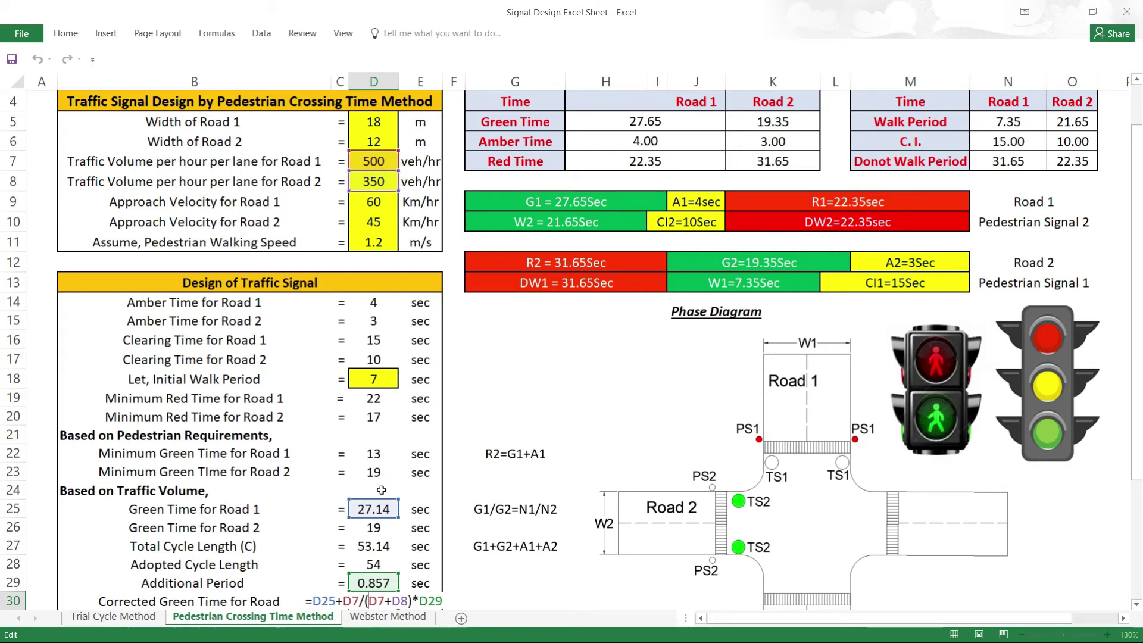
scroll(364, 476, down, 1)
key(ctrl+Return)
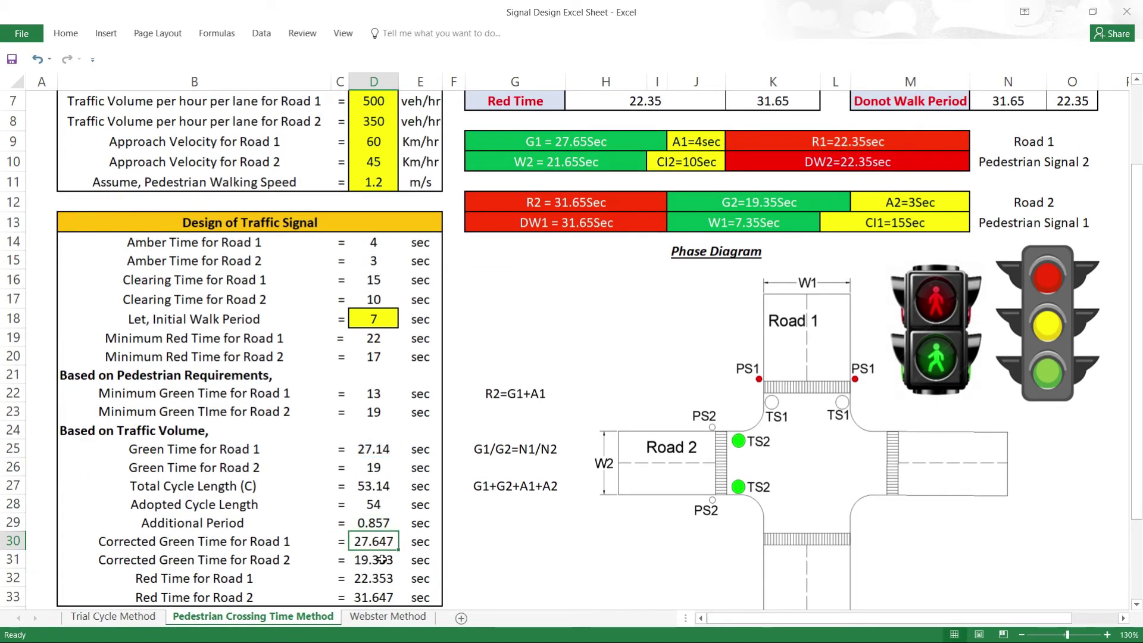
double_click(380, 561)
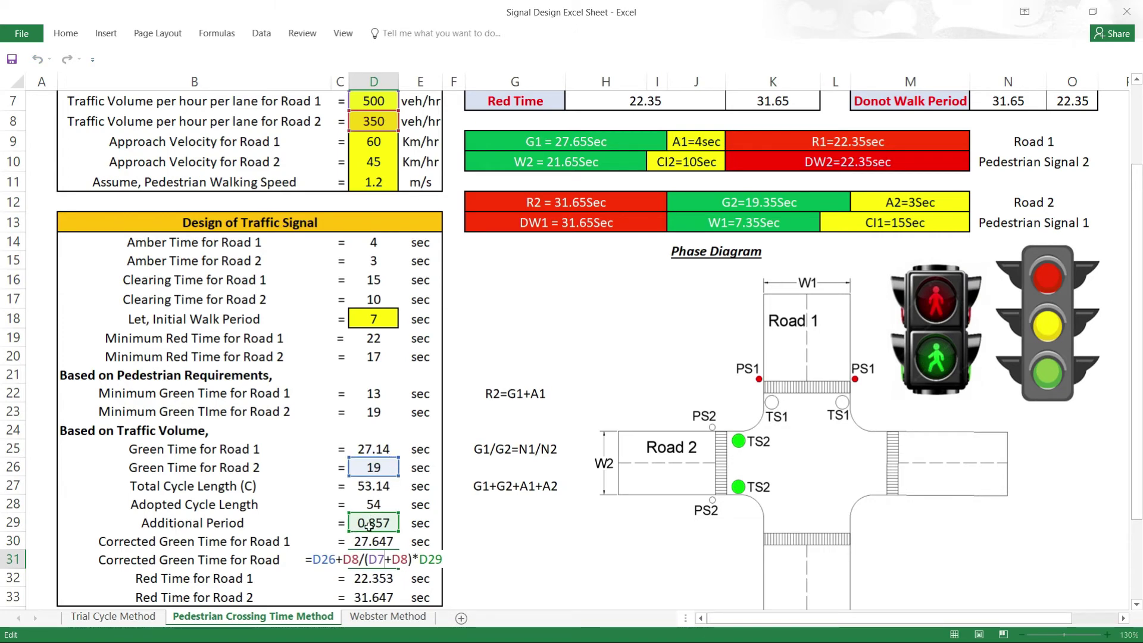
scroll(366, 181, up, 1)
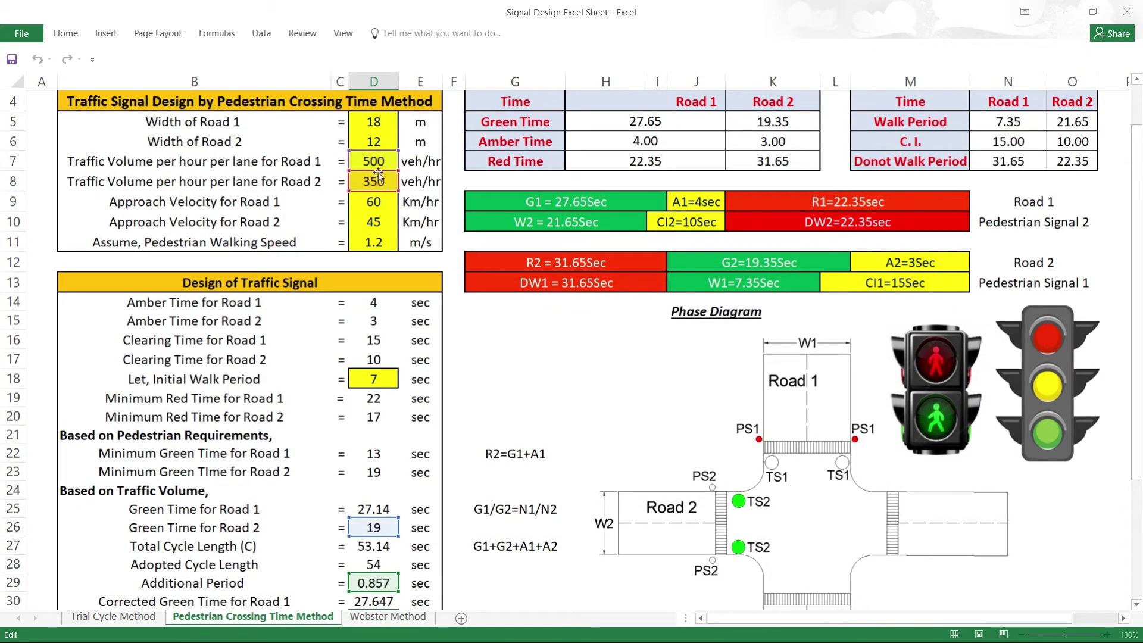
key(ctrl+Return)
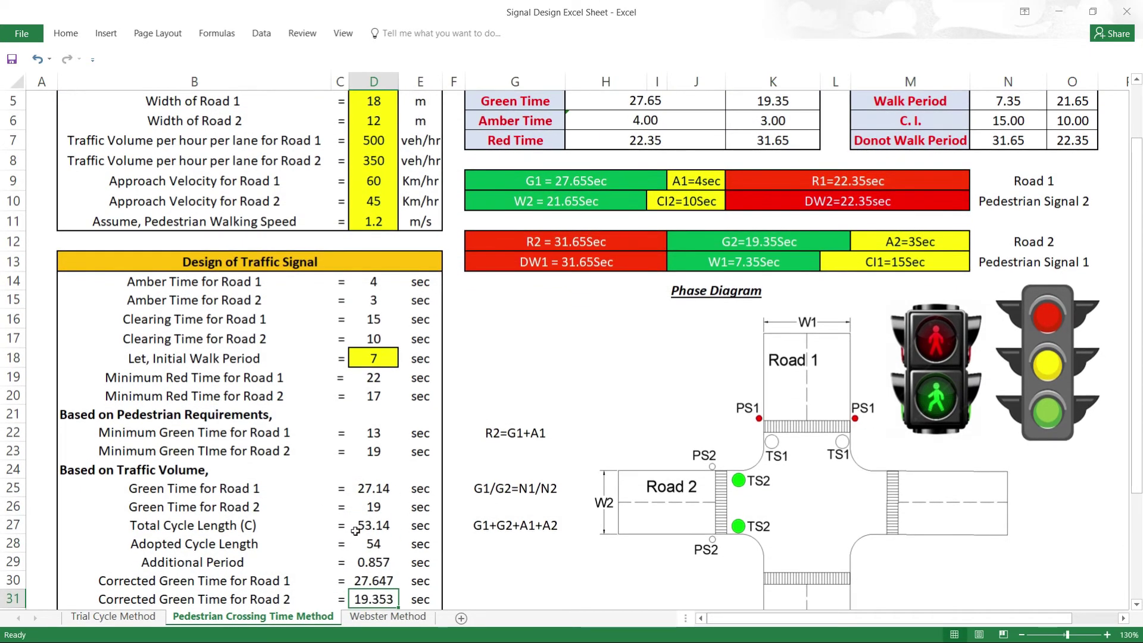
scroll(344, 513, down, 1)
scroll(357, 494, down, 1)
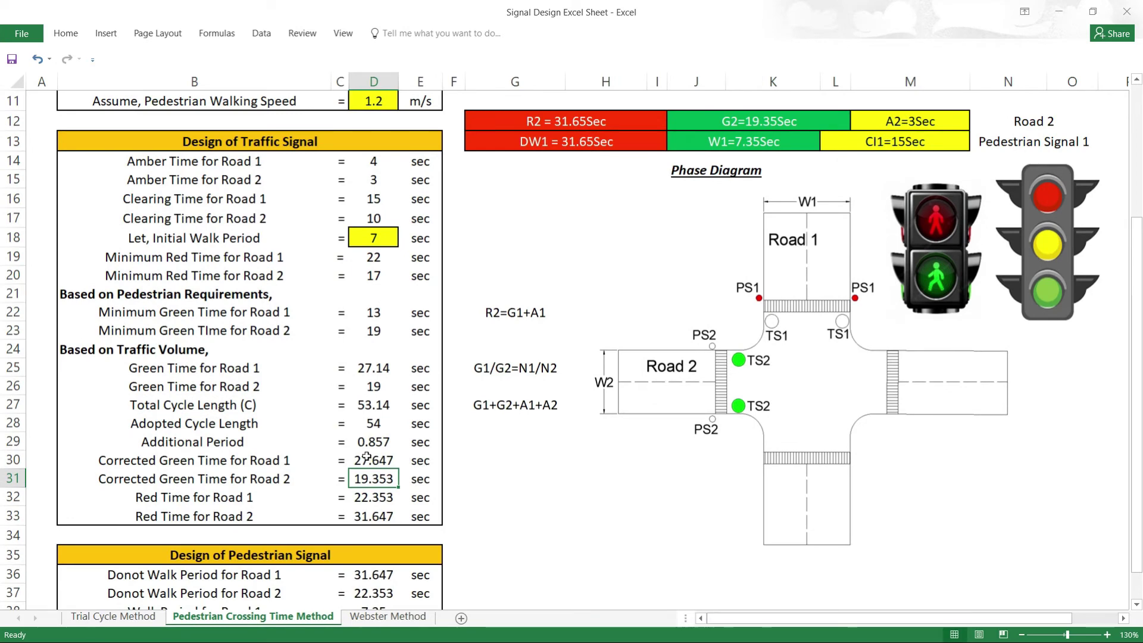
click(373, 466)
drag(372, 466, 374, 474)
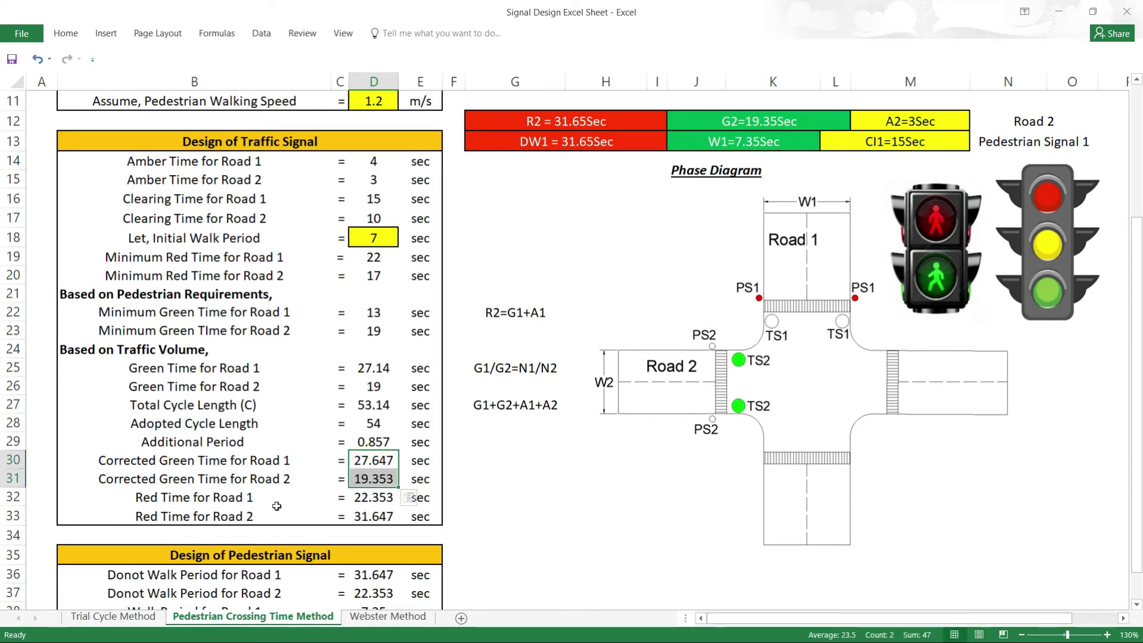
click(371, 495)
click(369, 516)
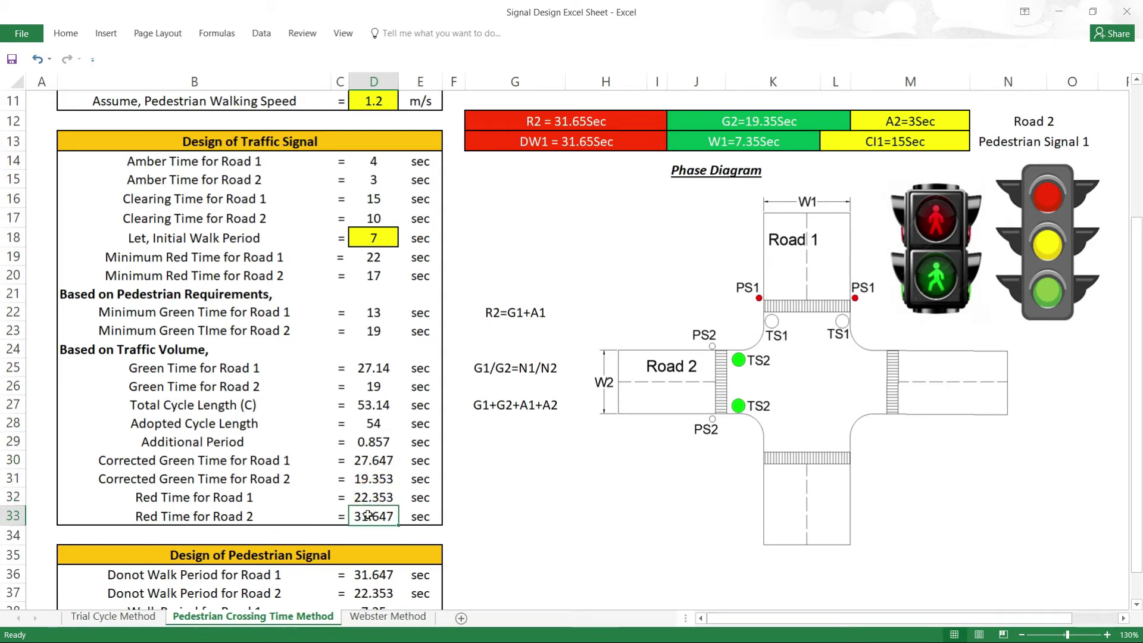
click(372, 495)
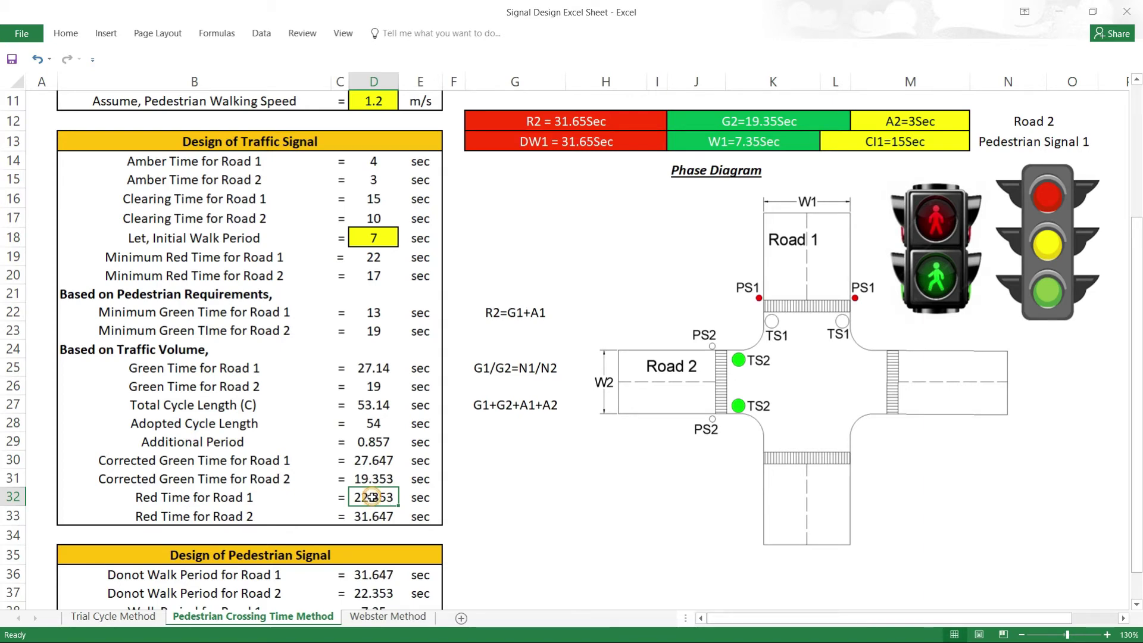
double_click(372, 498)
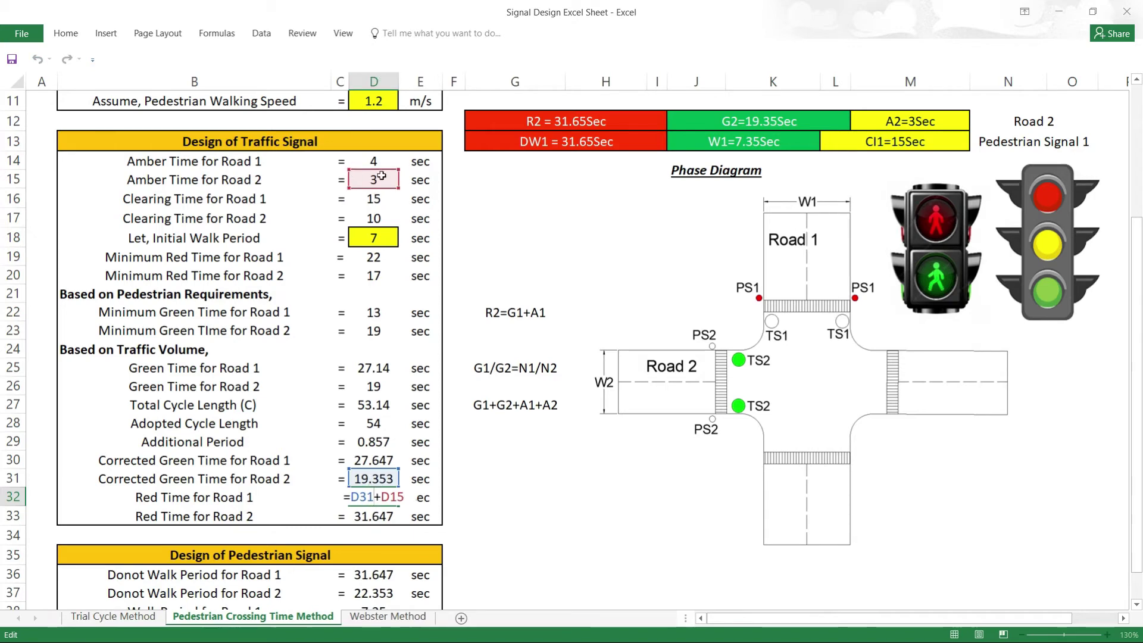
key(Escape)
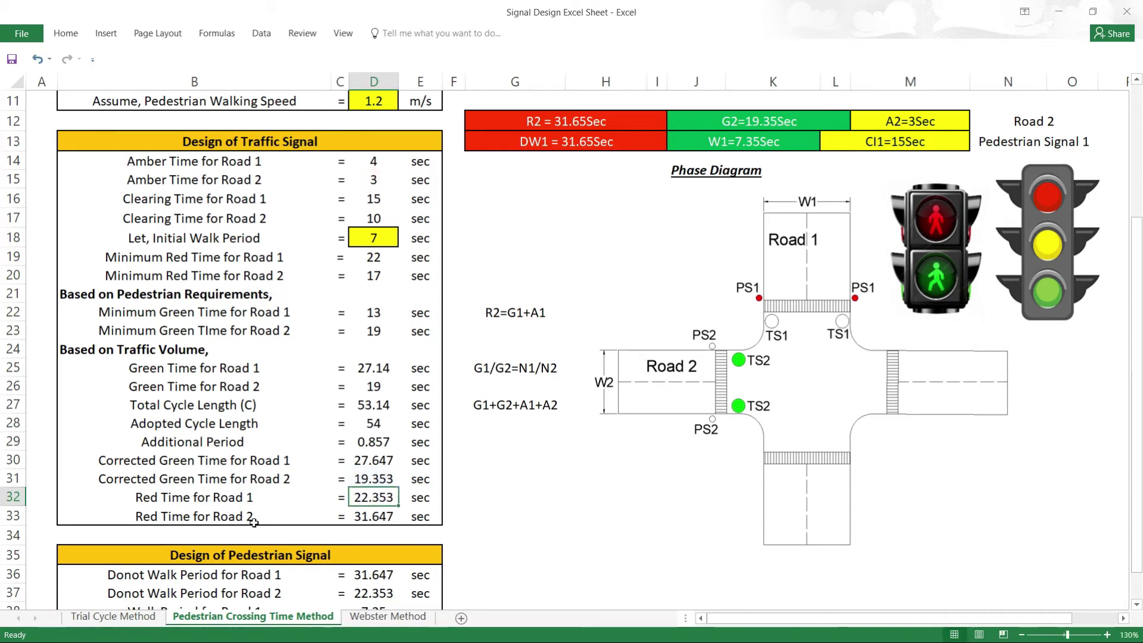
double_click(385, 518)
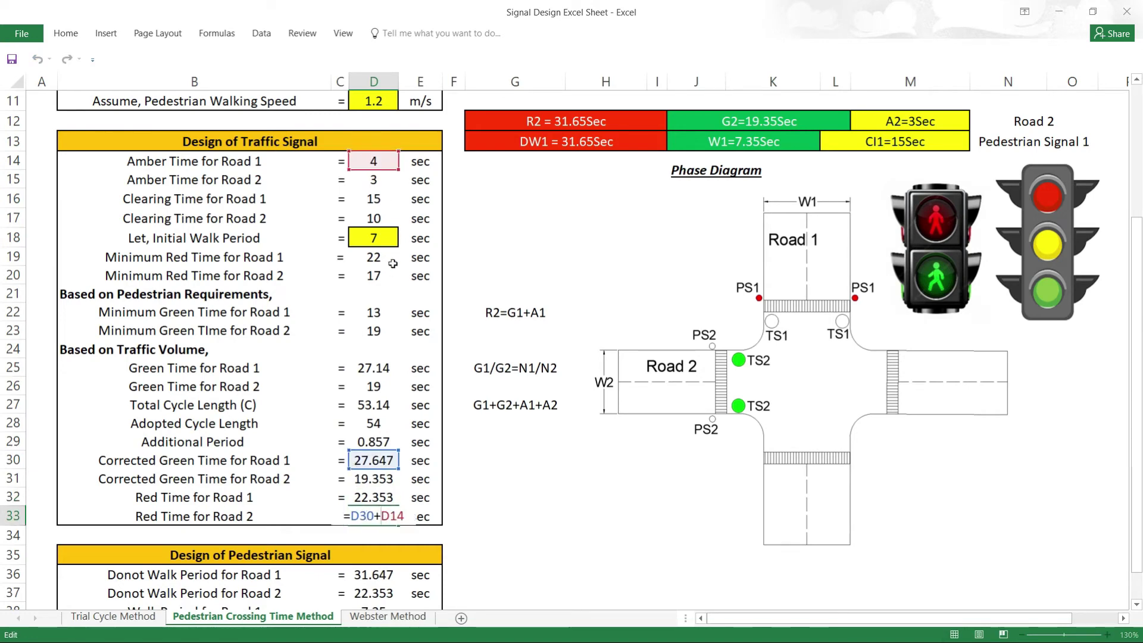
key(ctrl+Return)
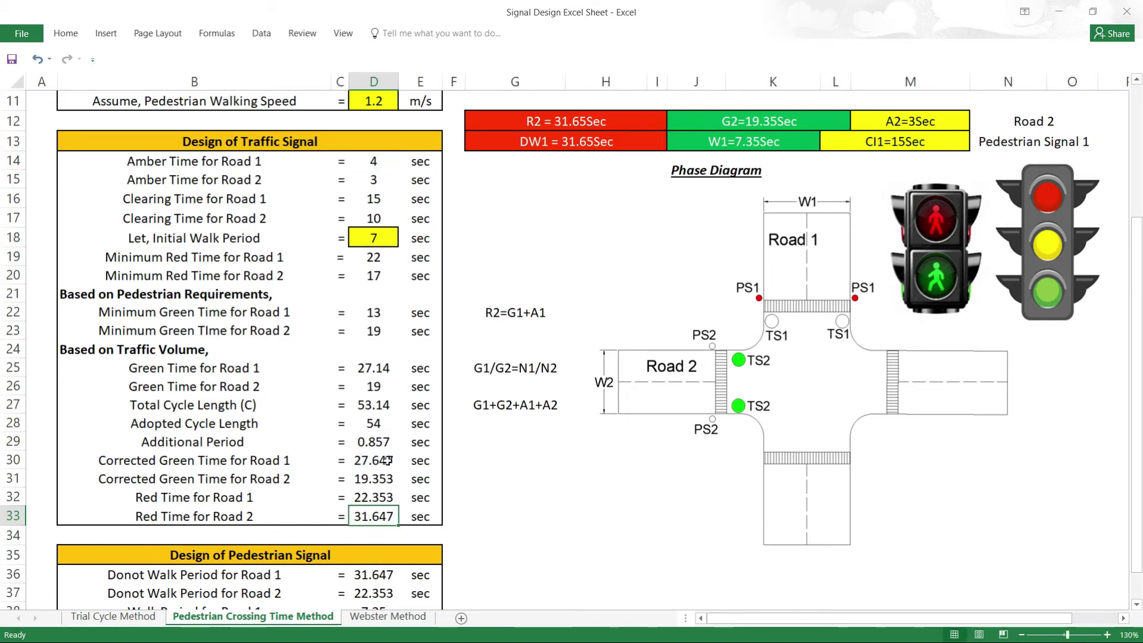
drag(388, 460, 374, 516)
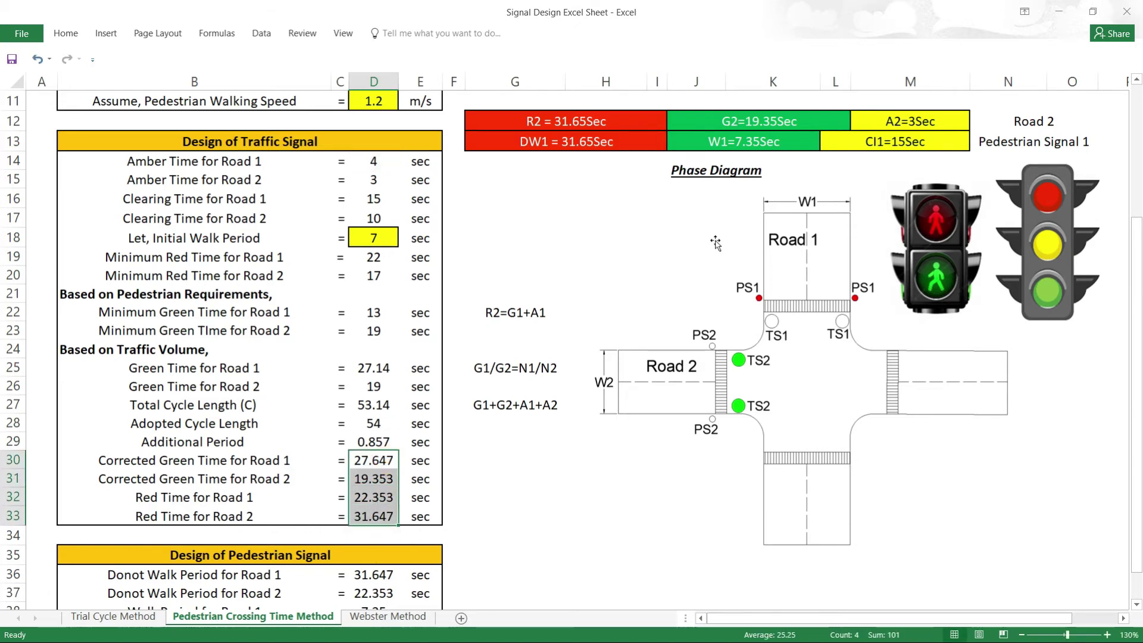
scroll(716, 242, up, 4)
click(515, 160)
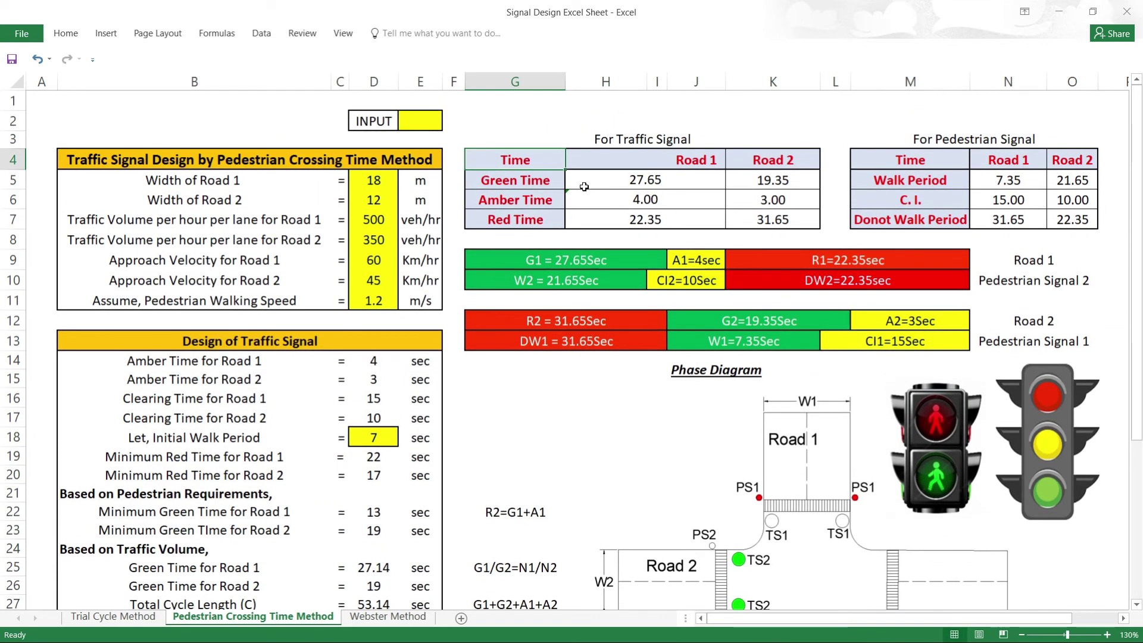
drag(529, 163, 763, 219)
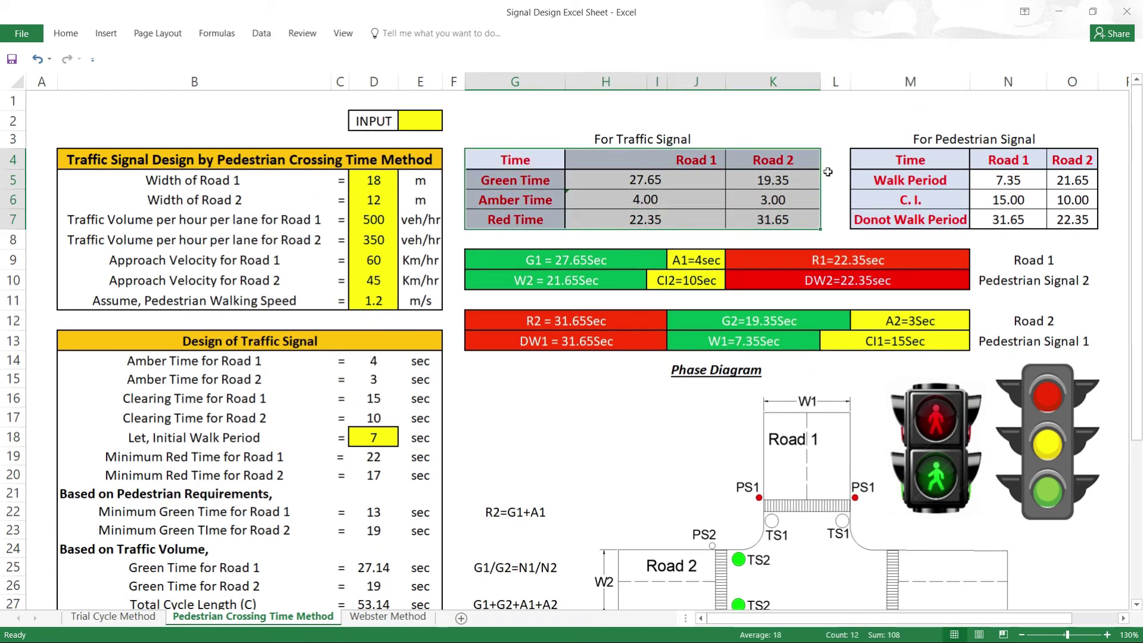
click(692, 182)
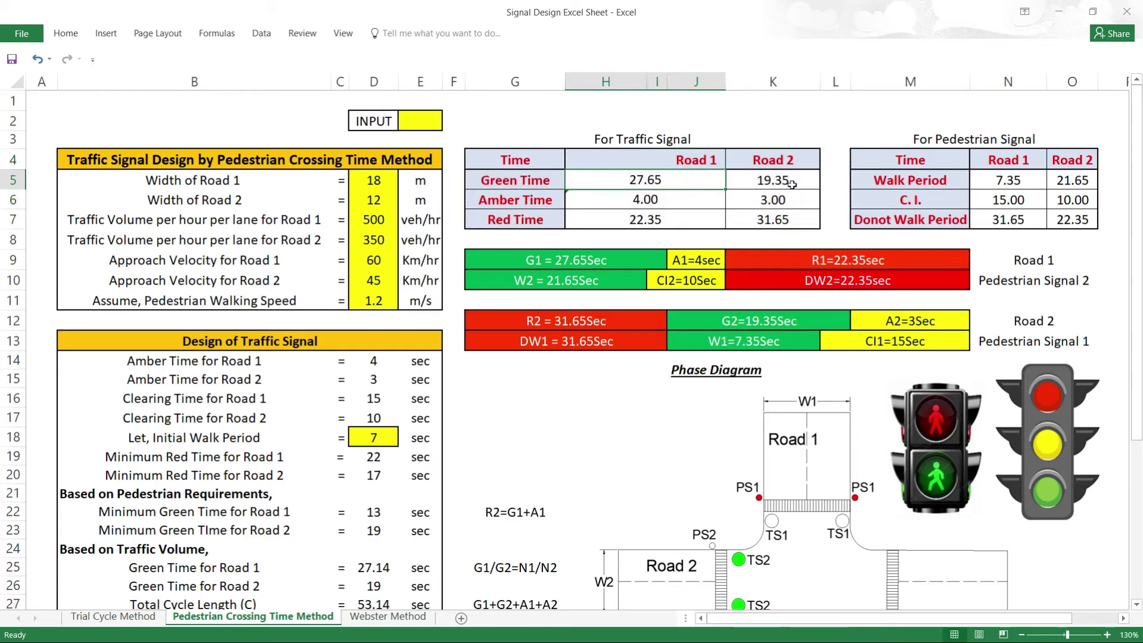
mouse_move(790, 181)
mouse_down()
mouse_move(787, 220)
mouse_move(655, 222)
mouse_up()
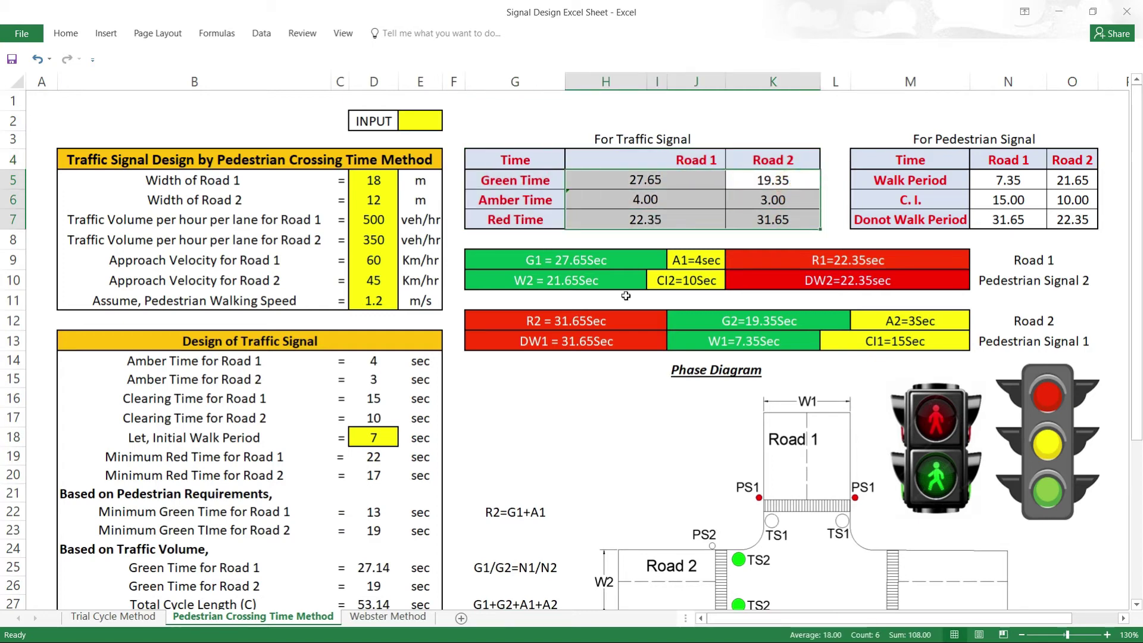
click(689, 180)
scroll(196, 442, down, 4)
scroll(195, 442, down, 1)
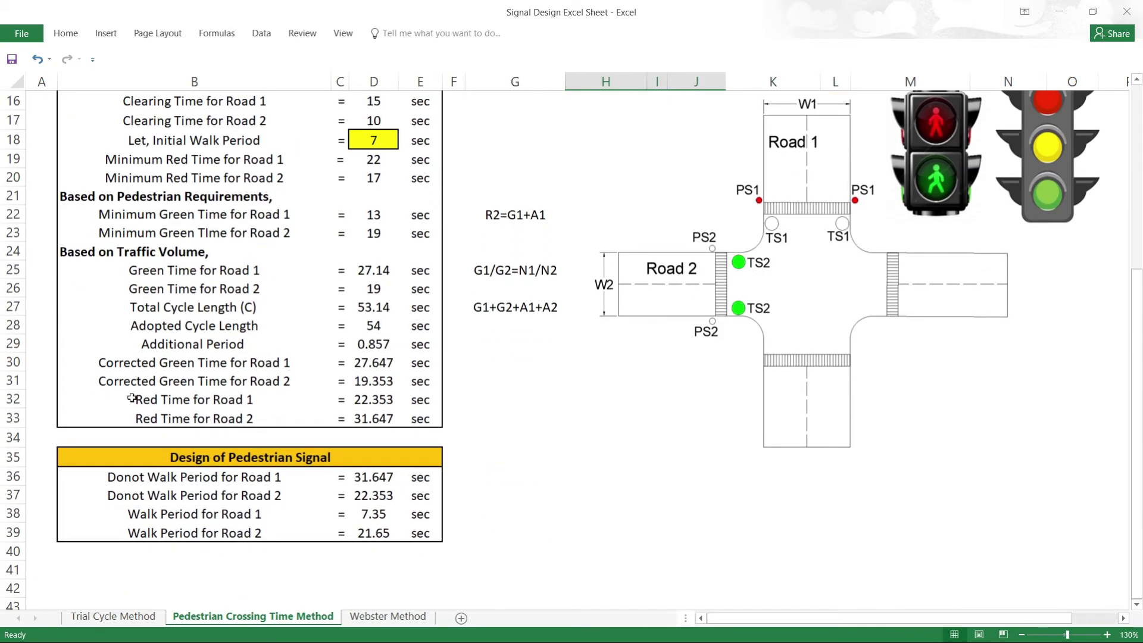
scroll(206, 456, up, 1)
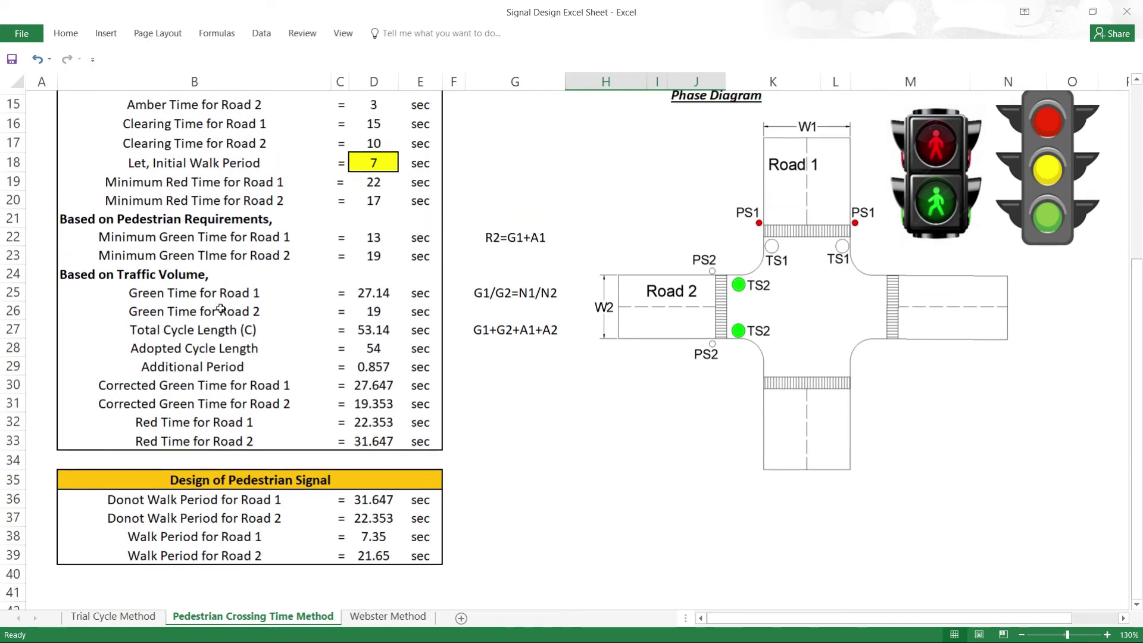
scroll(206, 456, up, 4)
click(244, 345)
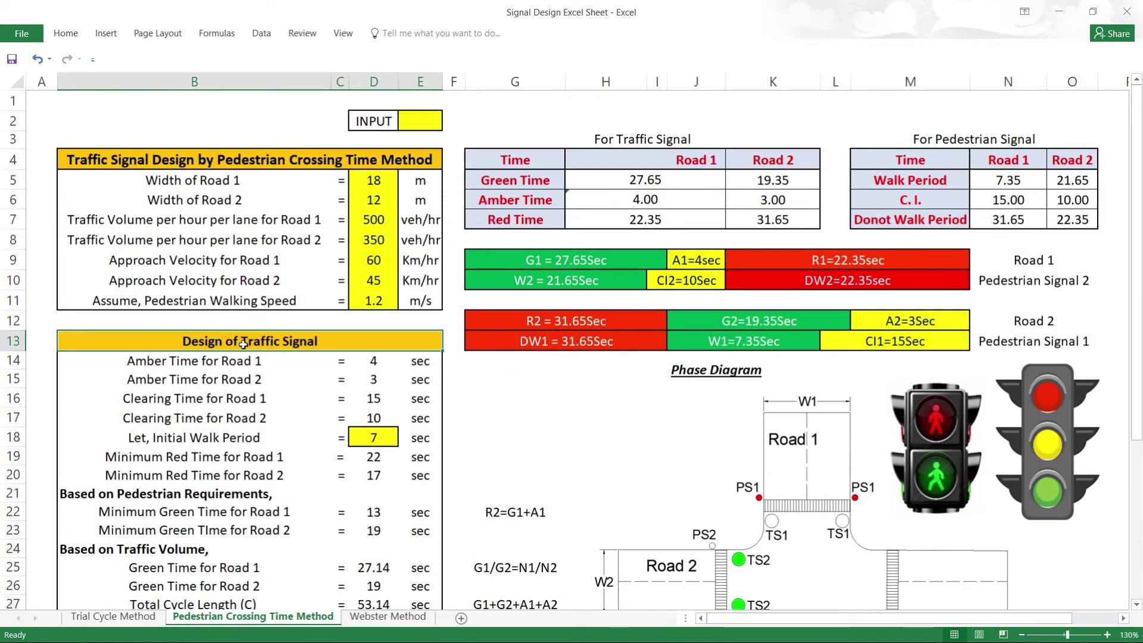
scroll(251, 344, down, 2)
scroll(250, 343, down, 3)
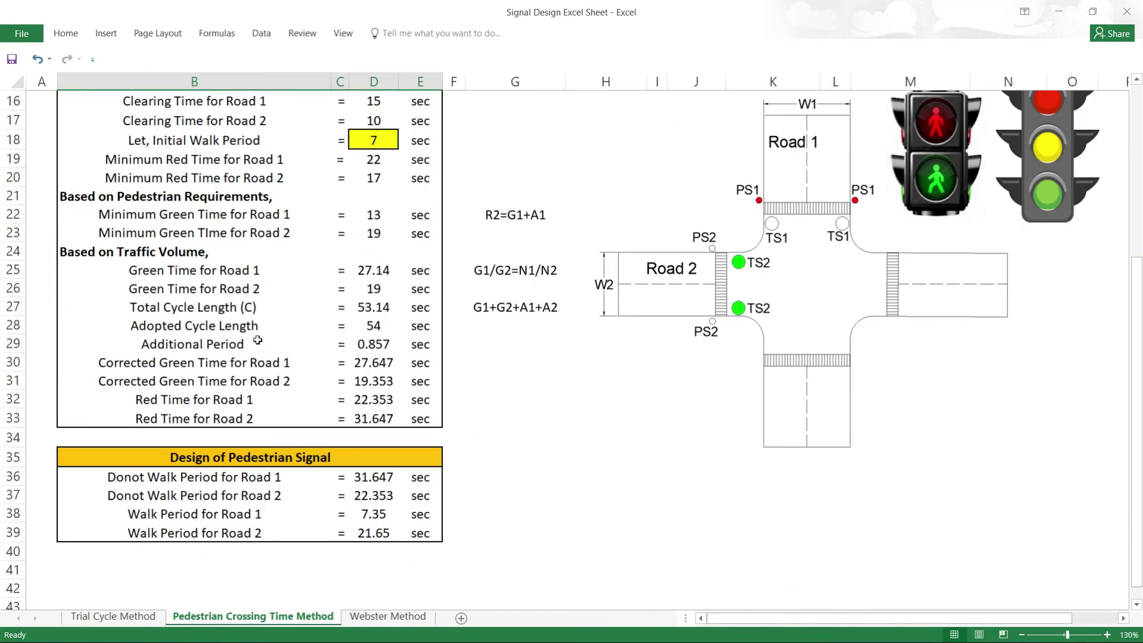
click(252, 461)
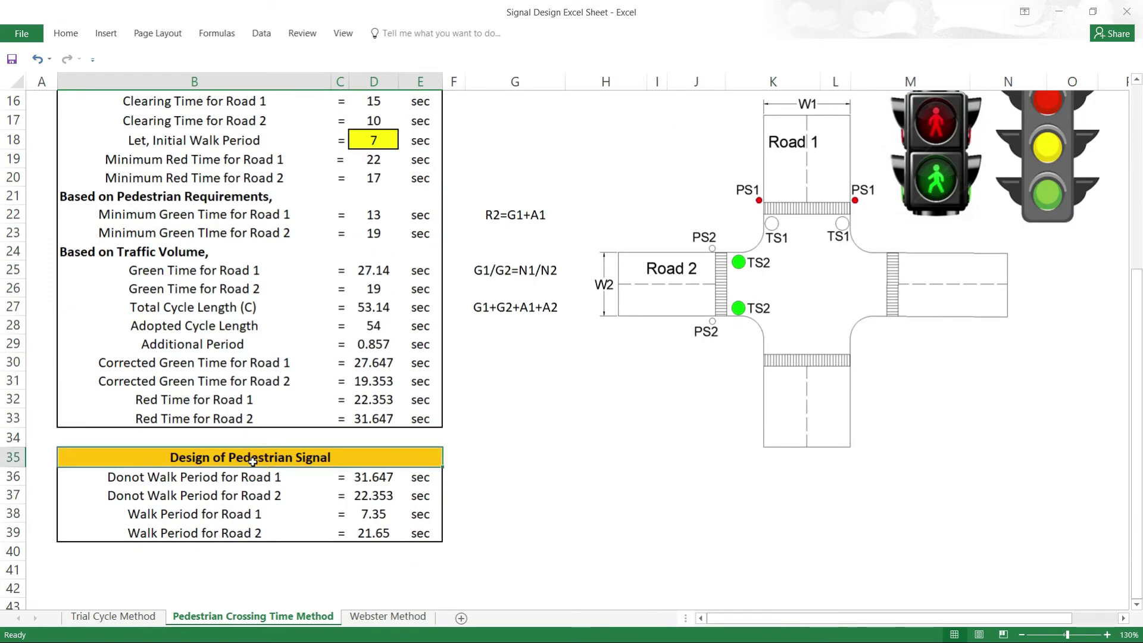
scroll(901, 338, up, 2)
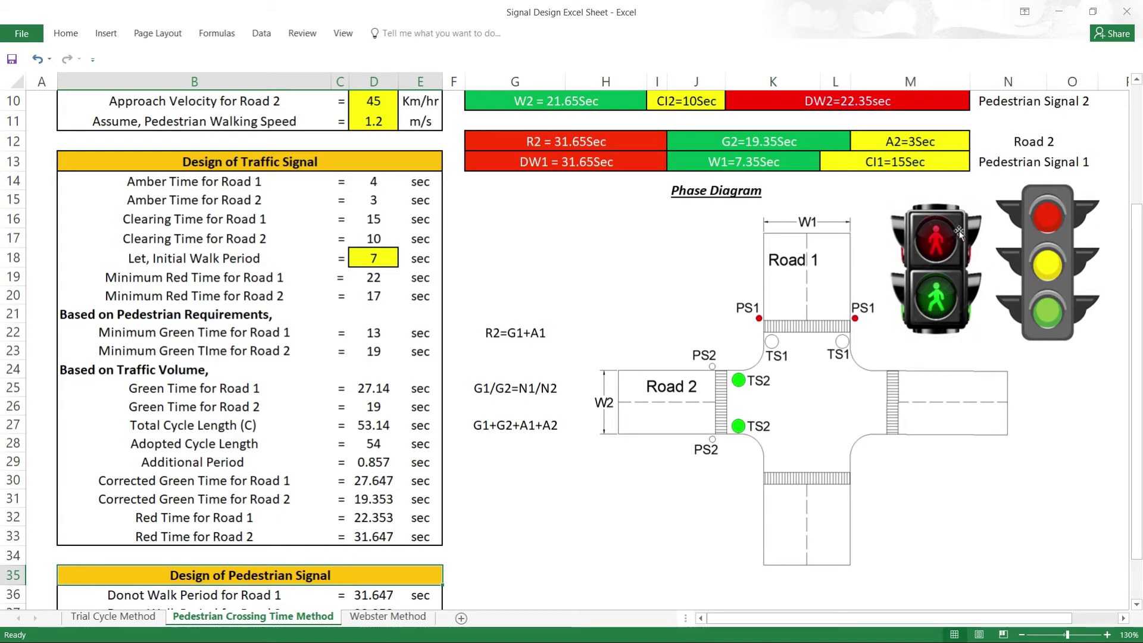
scroll(332, 393, down, 3)
scroll(277, 429, up, 1)
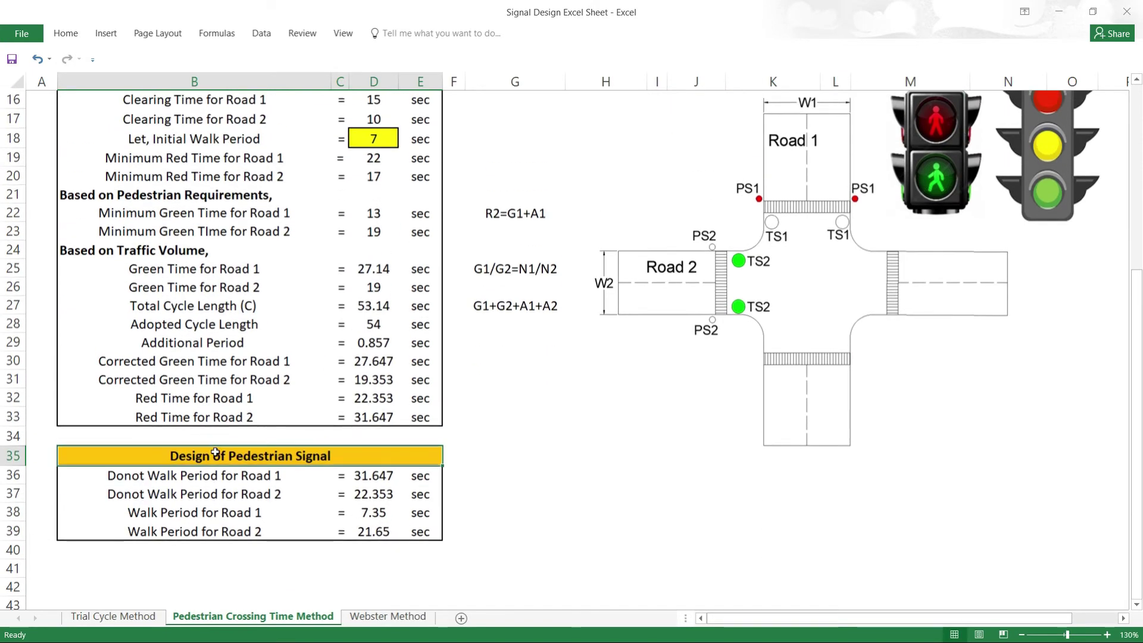
click(262, 476)
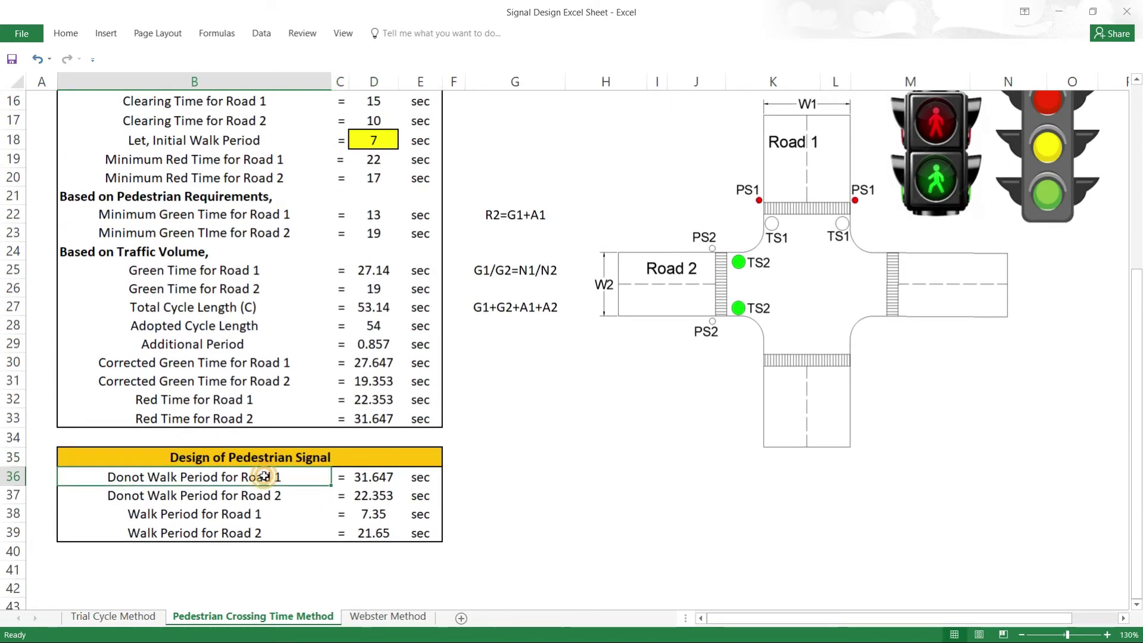
click(233, 500)
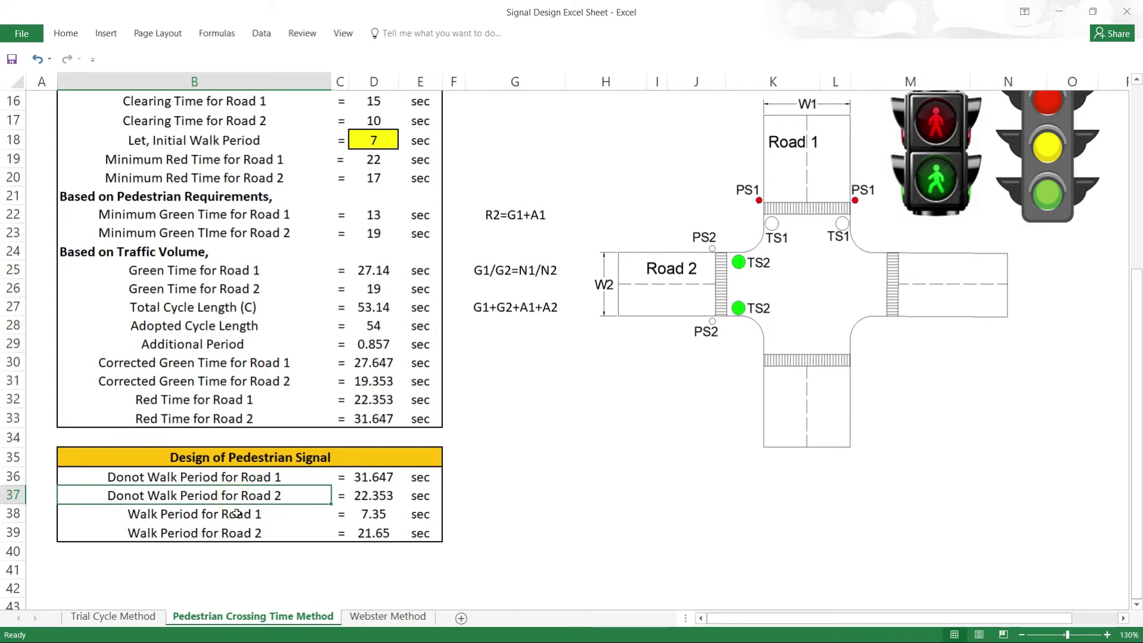
click(228, 516)
click(209, 478)
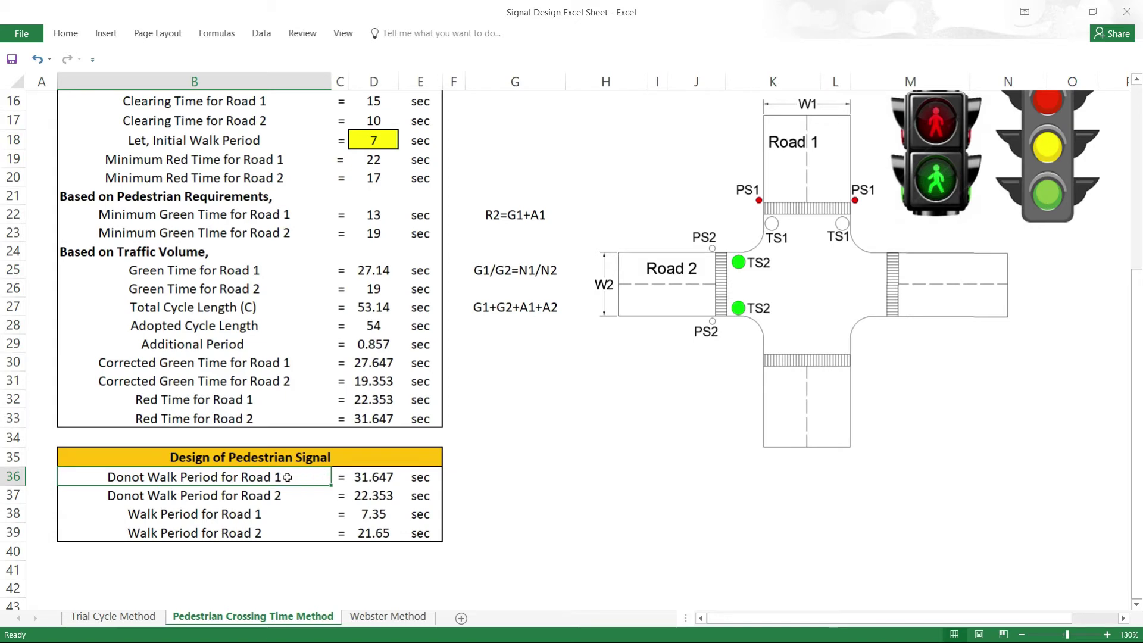
double_click(384, 476)
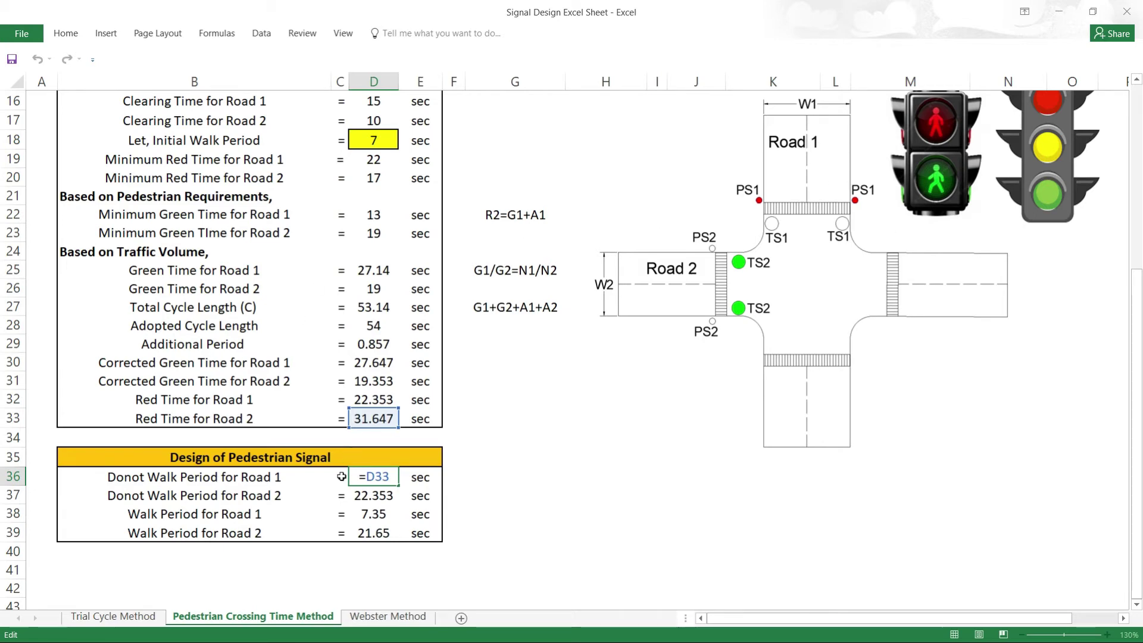
key(Return)
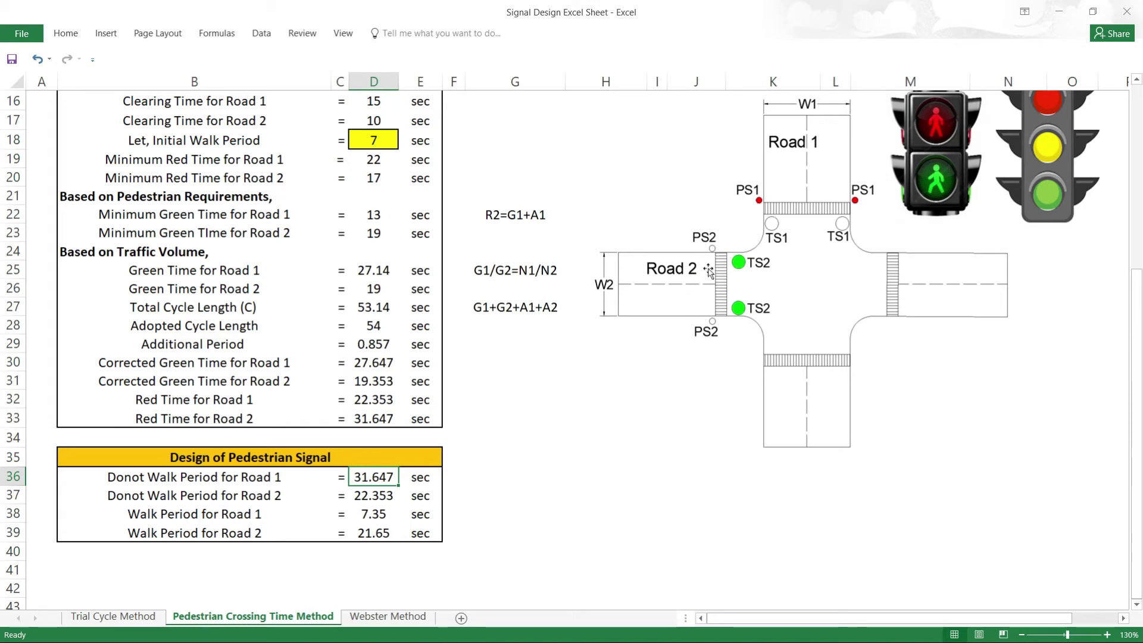
click(362, 495)
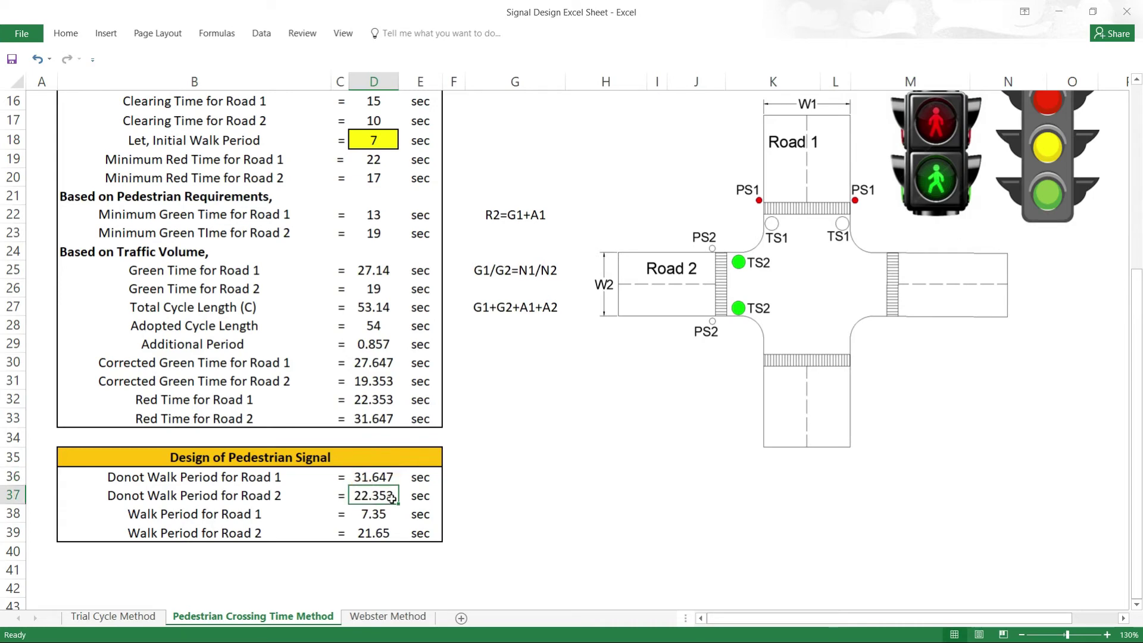
click(382, 496)
double_click(382, 495)
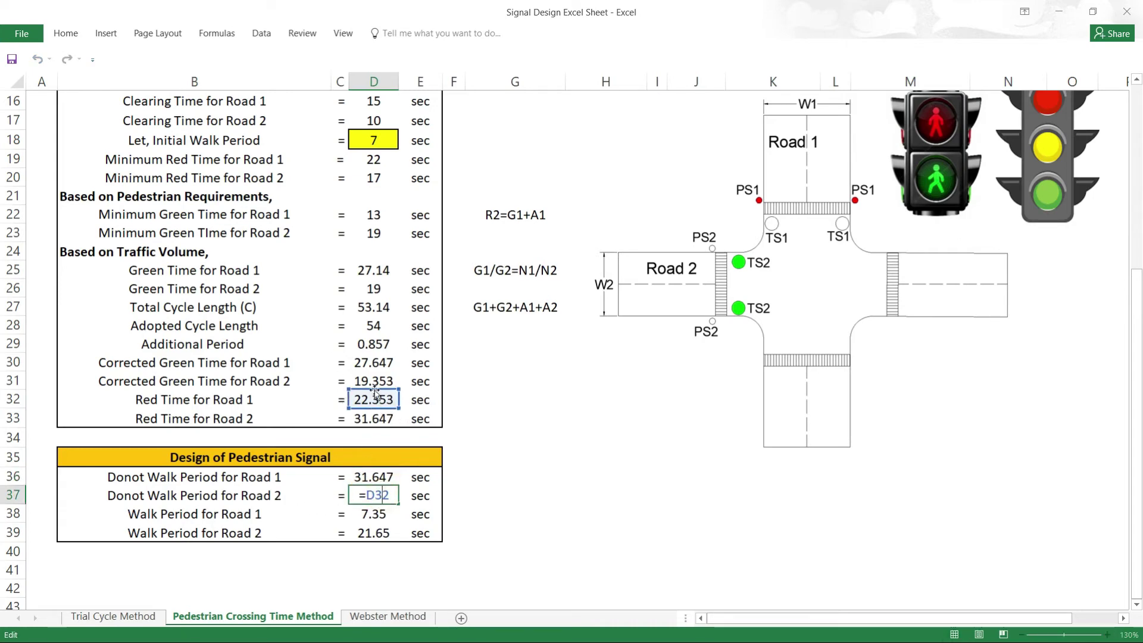
key(Return)
drag(375, 476, 374, 492)
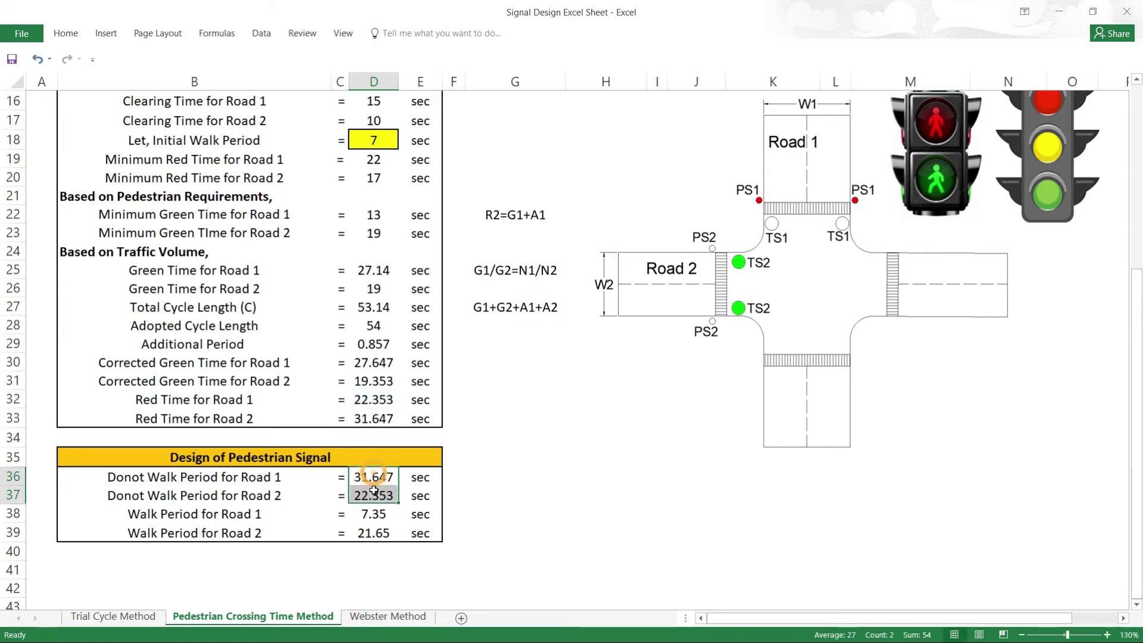
click(547, 479)
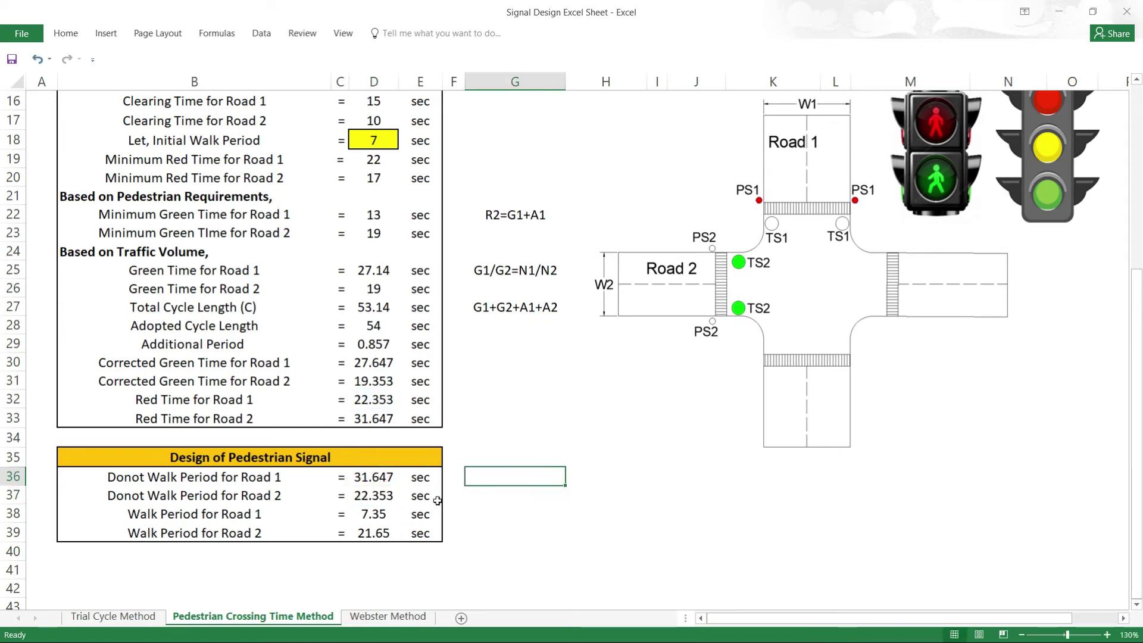
click(228, 515)
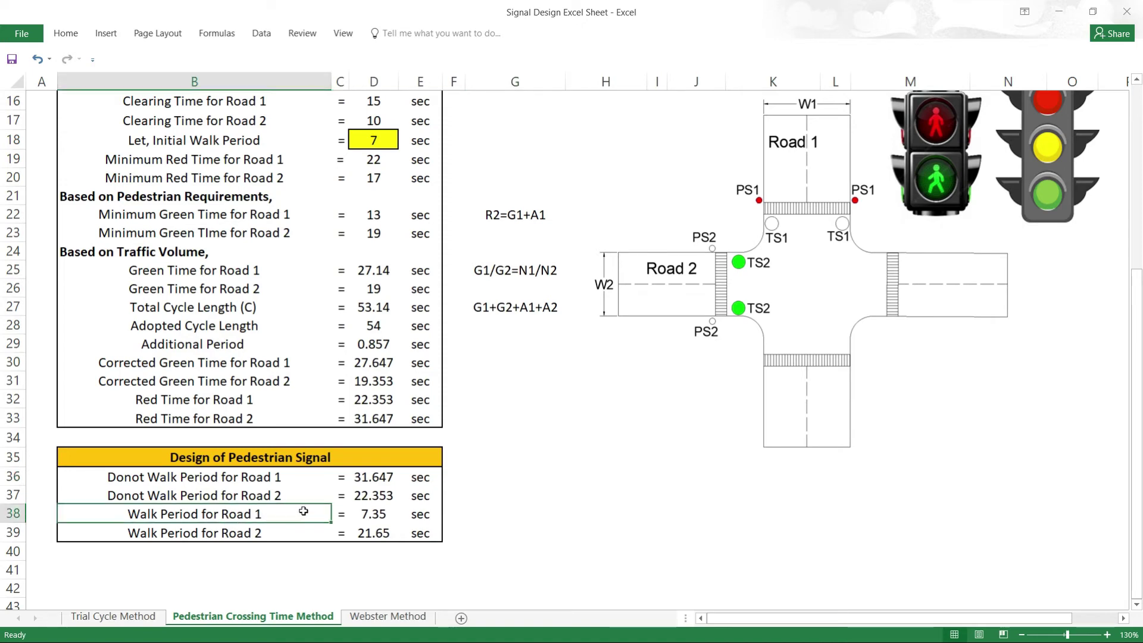
click(263, 480)
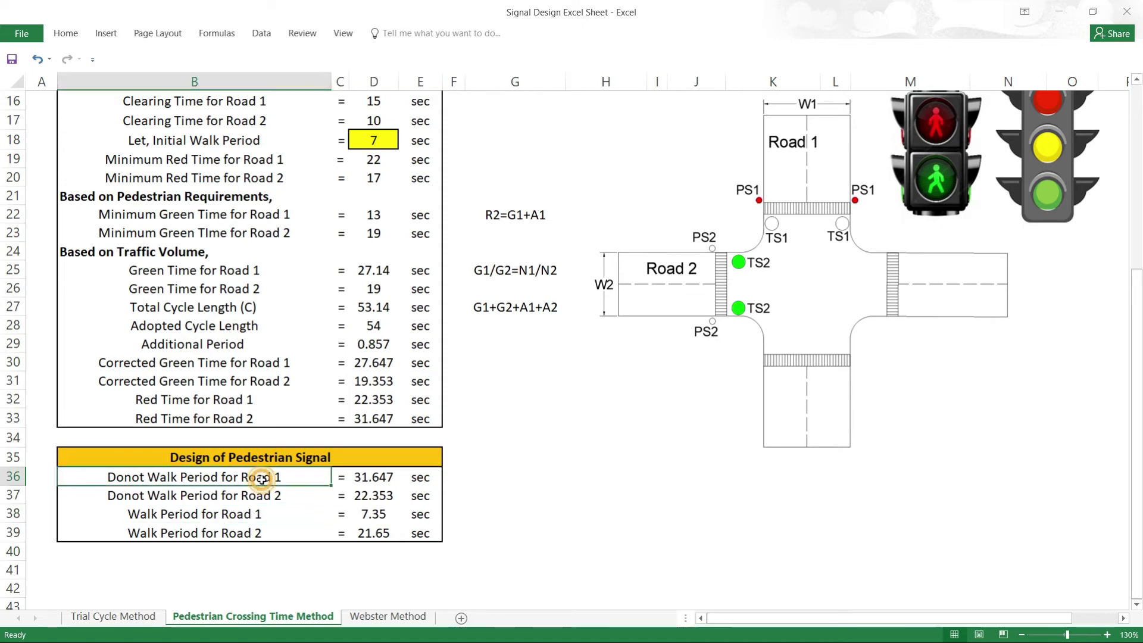
click(299, 512)
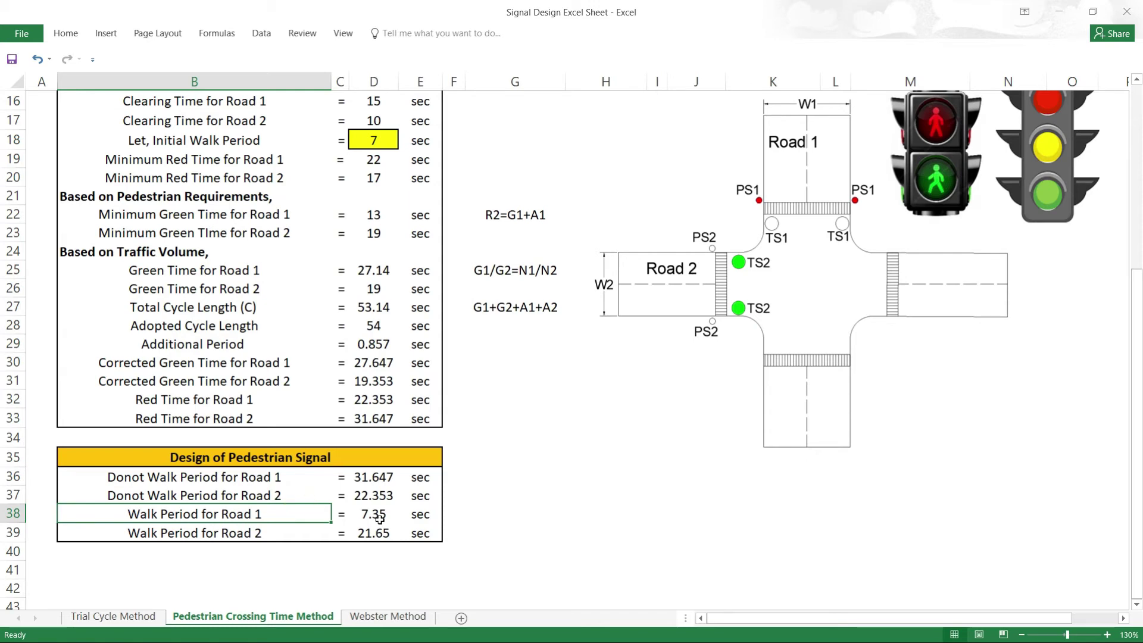
click(374, 141)
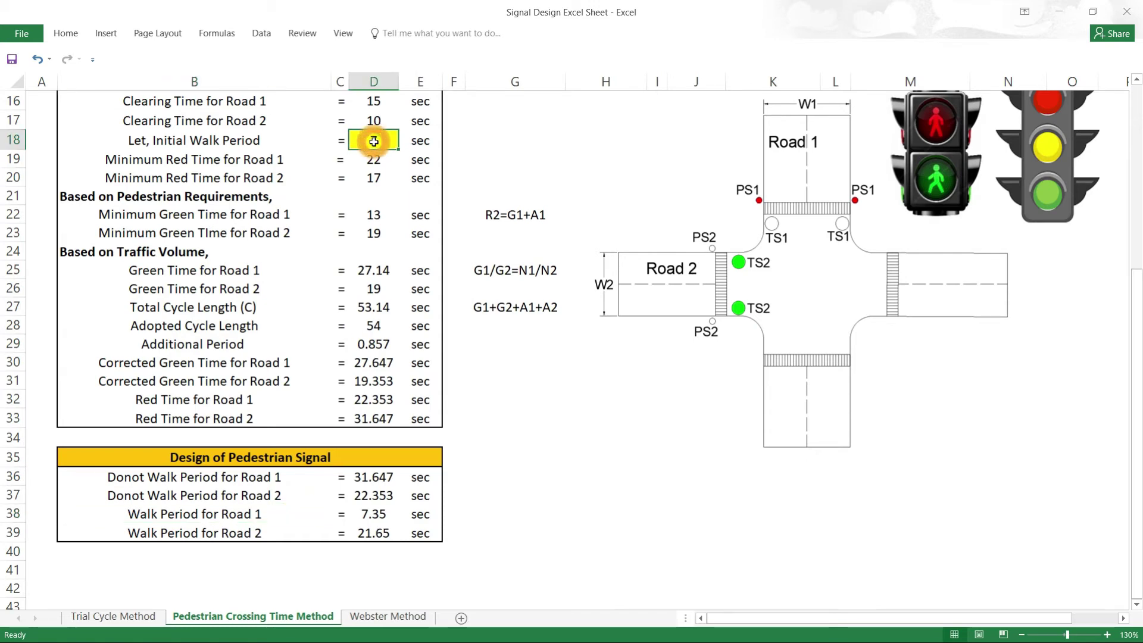
double_click(375, 511)
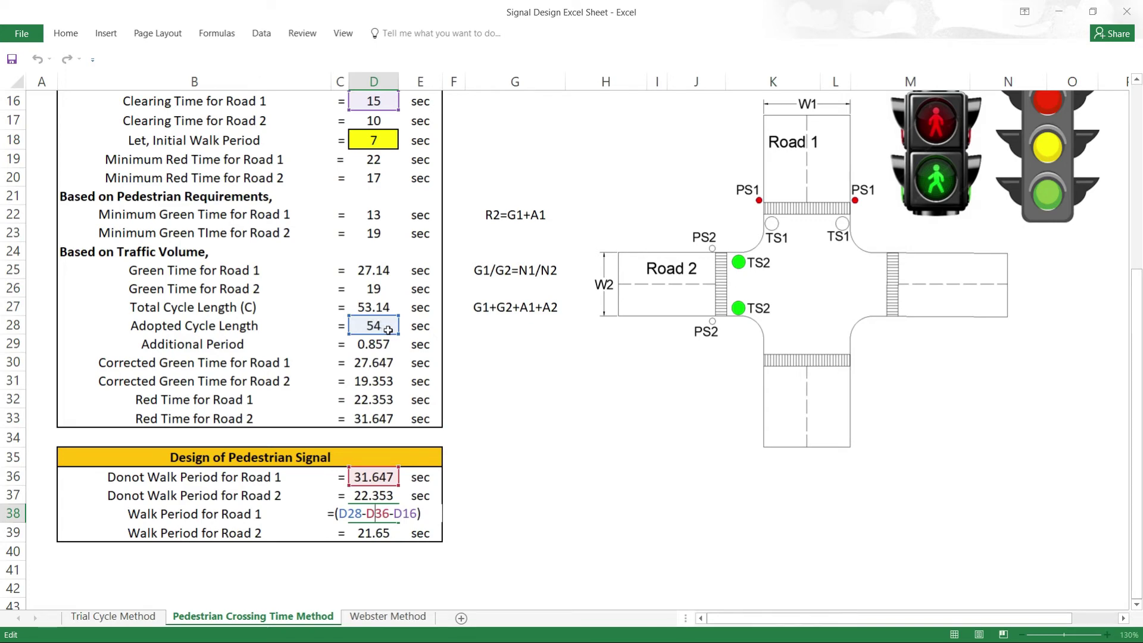
scroll(587, 369, up, 1)
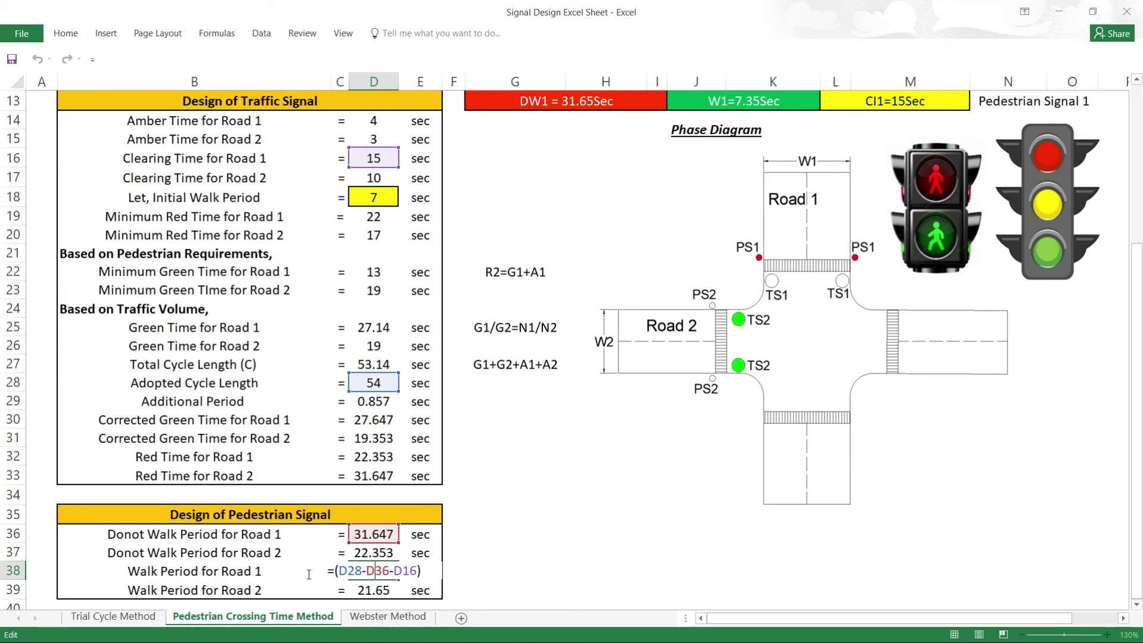
click(375, 573)
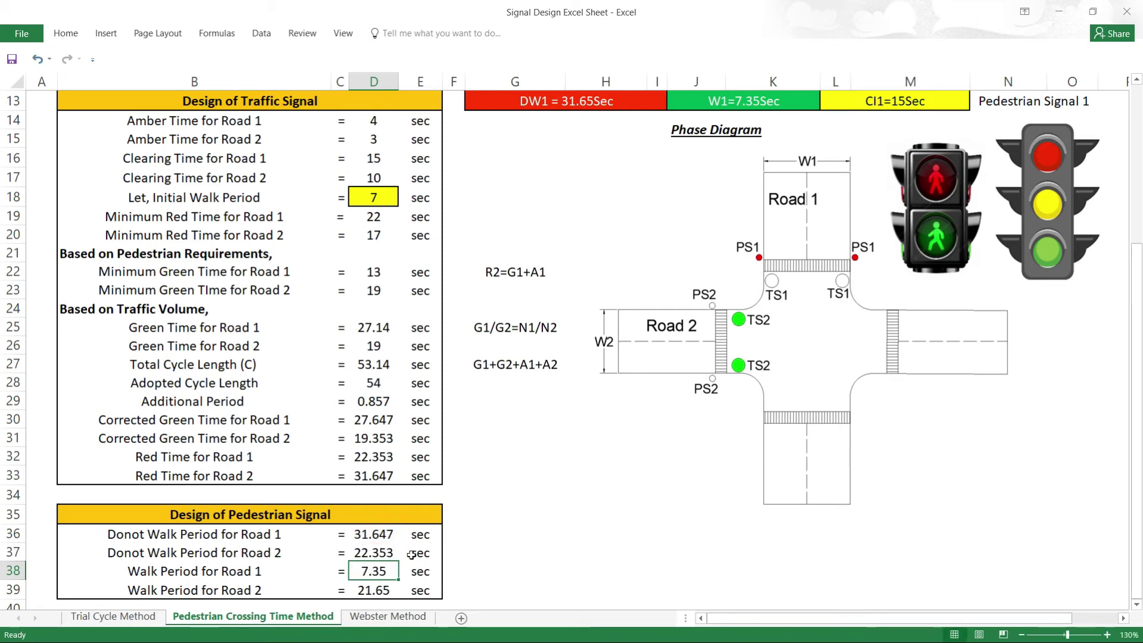
scroll(412, 555, down, 1)
double_click(379, 531)
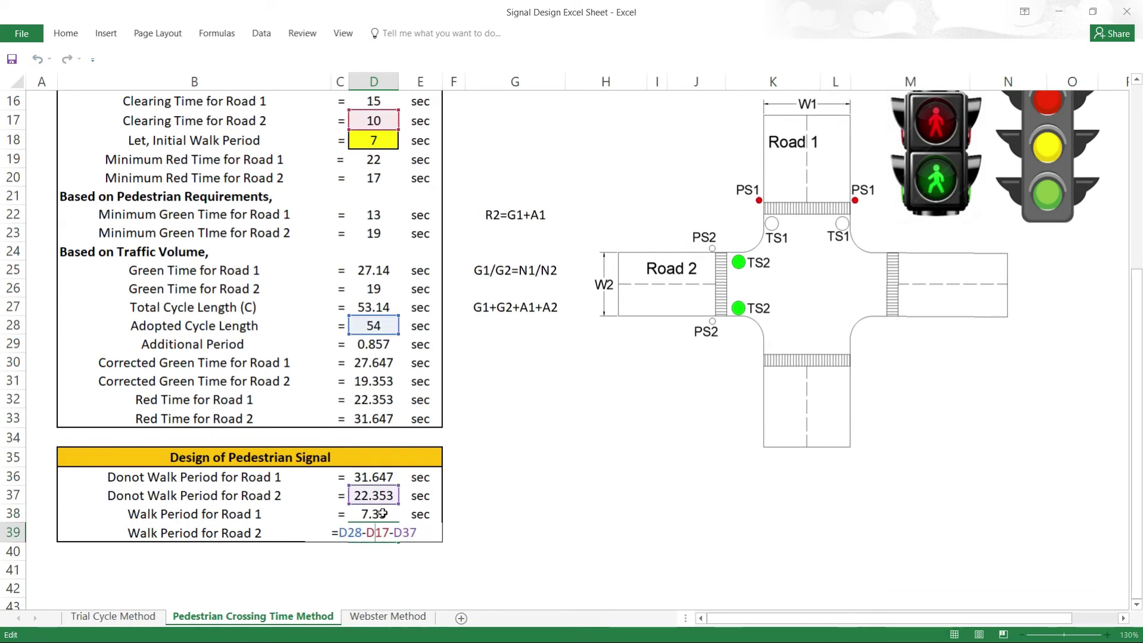
scroll(466, 499, up, 1)
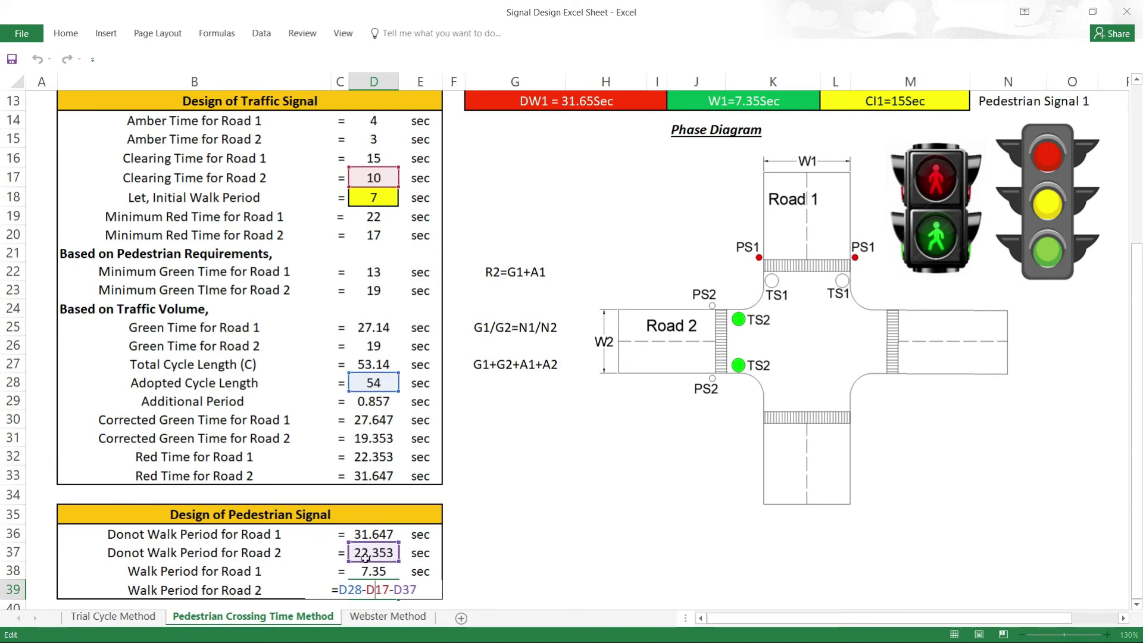
scroll(374, 550, down, 1)
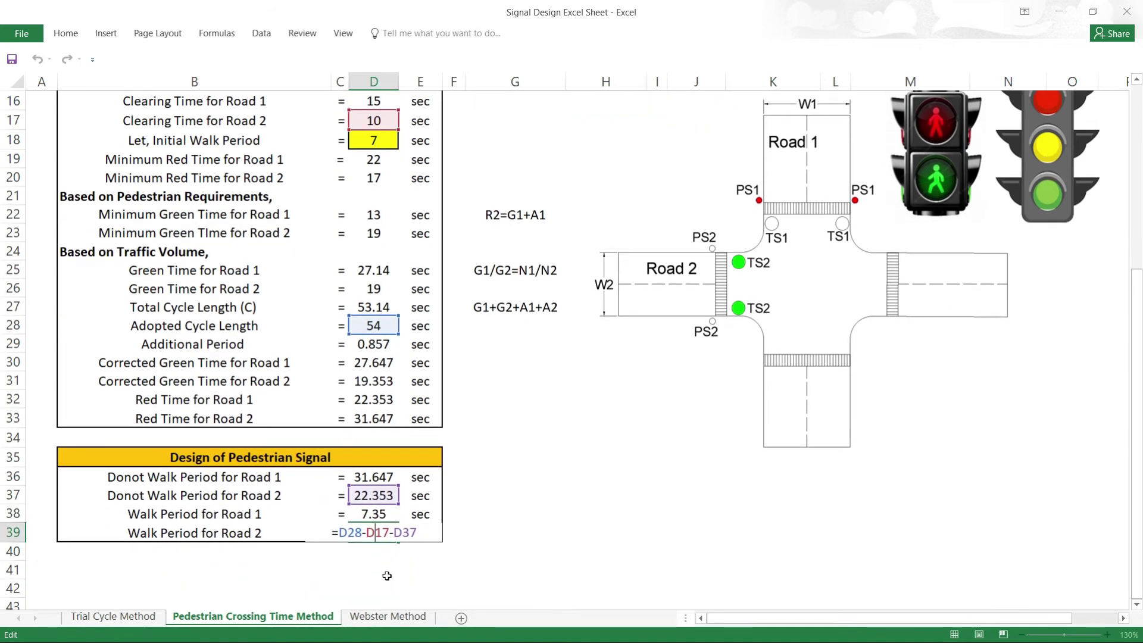
key(ctrl+Return)
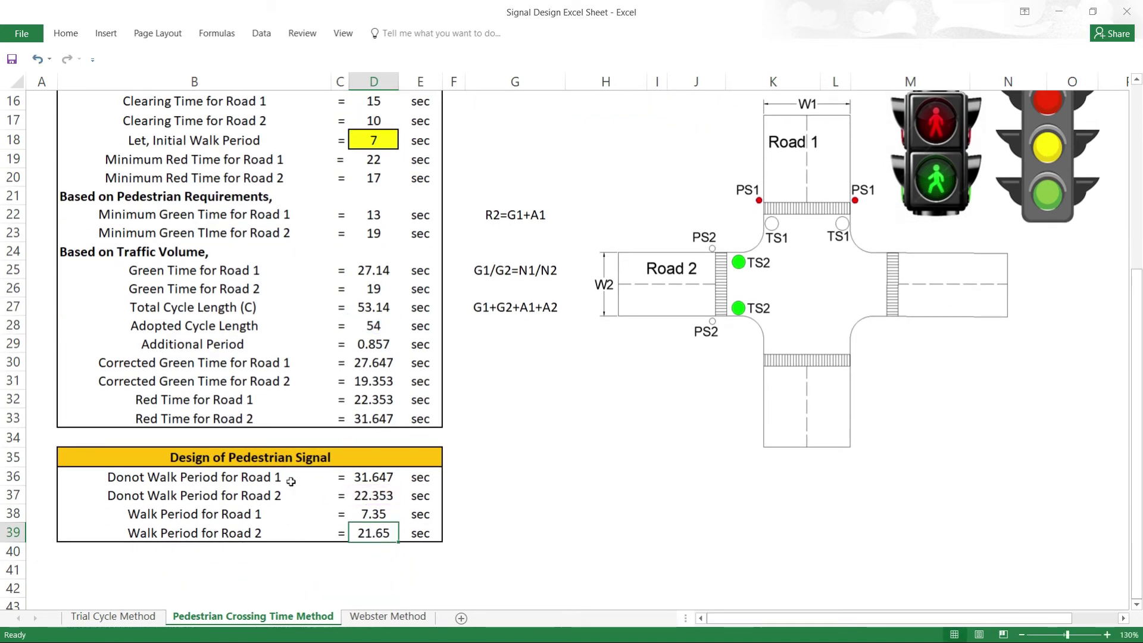
scroll(866, 323, up, 5)
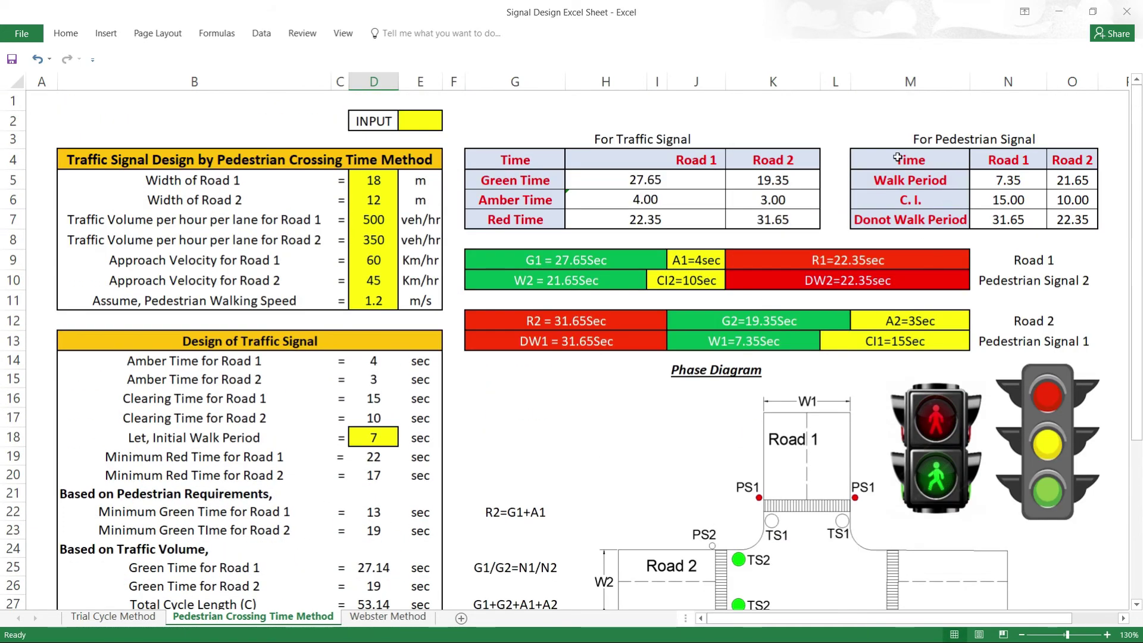
drag(899, 156, 977, 181)
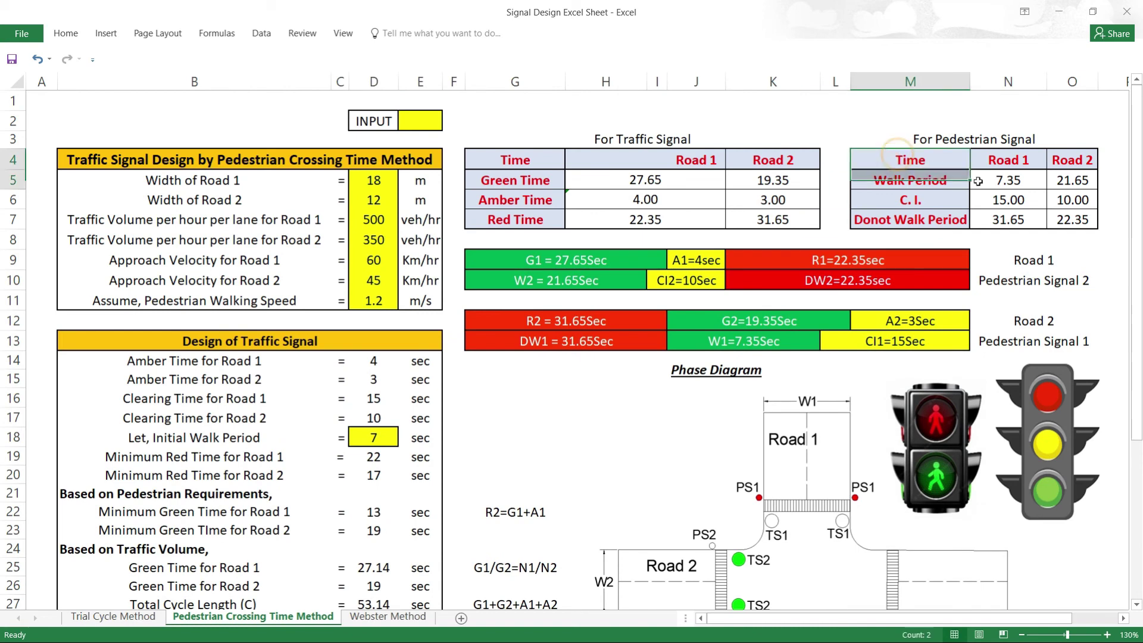
click(918, 180)
drag(953, 228, 1072, 221)
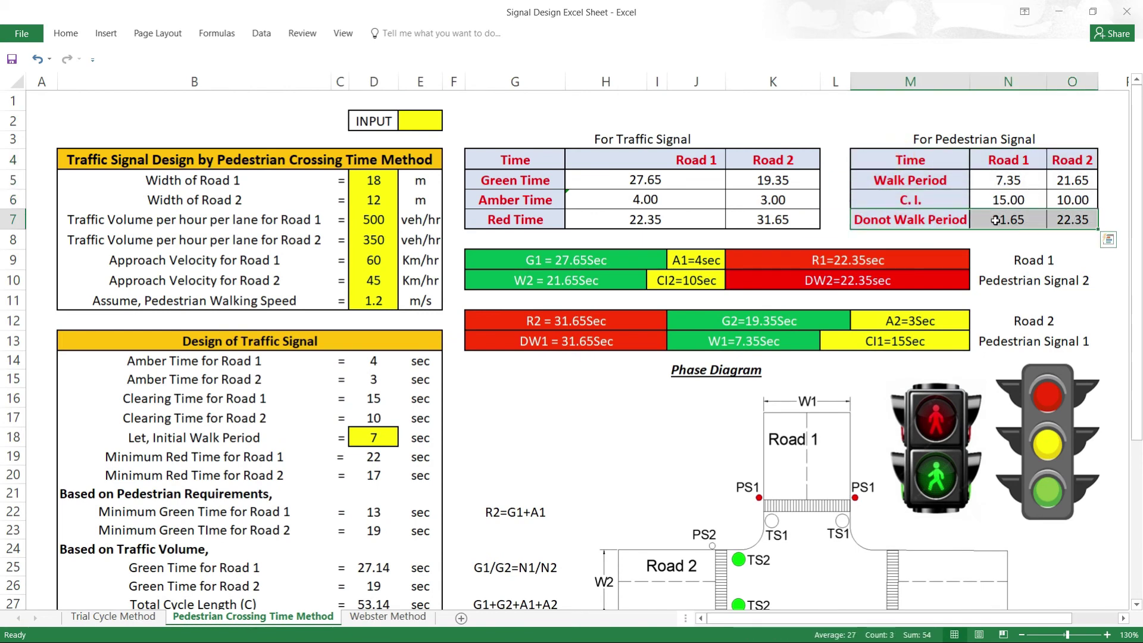
click(965, 173)
click(1024, 202)
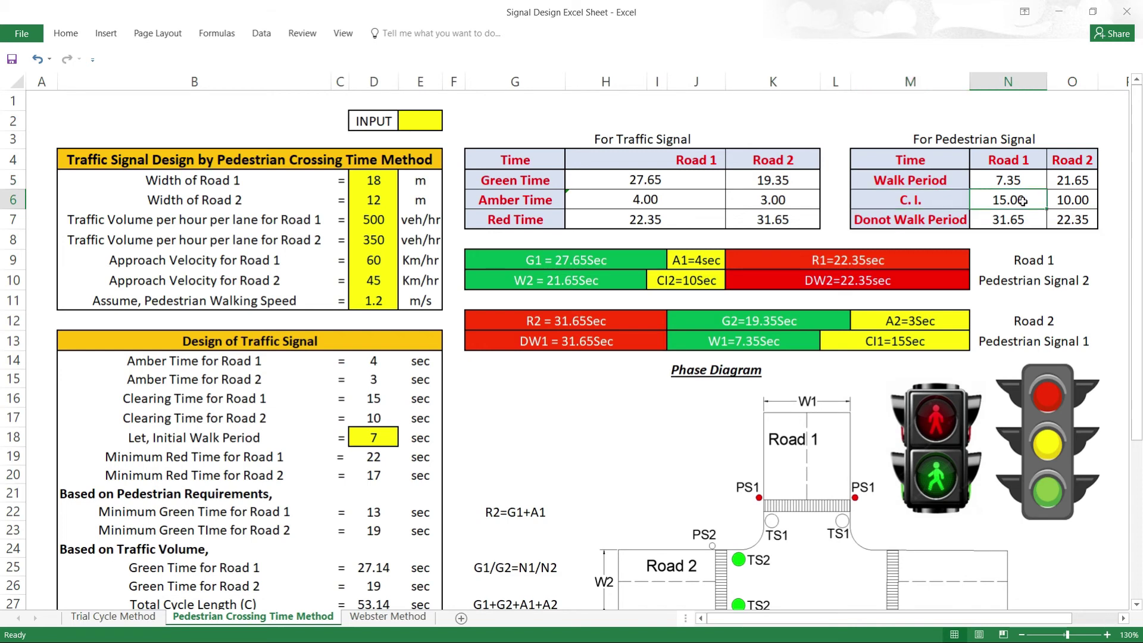
click(1075, 201)
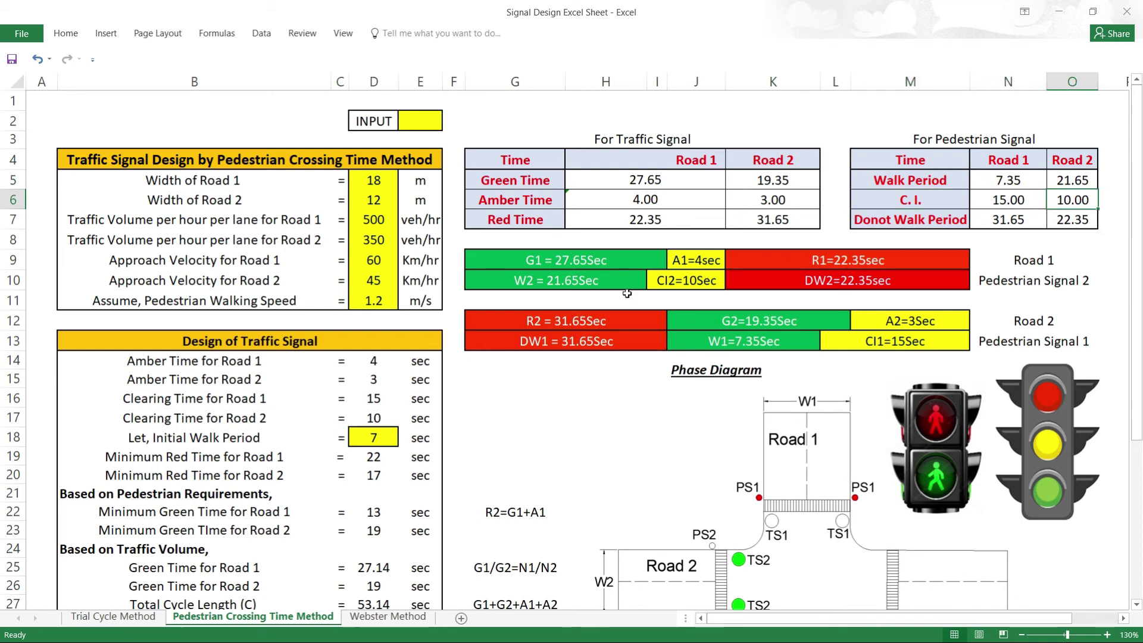
scroll(762, 321, down, 2)
scroll(1024, 393, up, 2)
drag(549, 258, 861, 278)
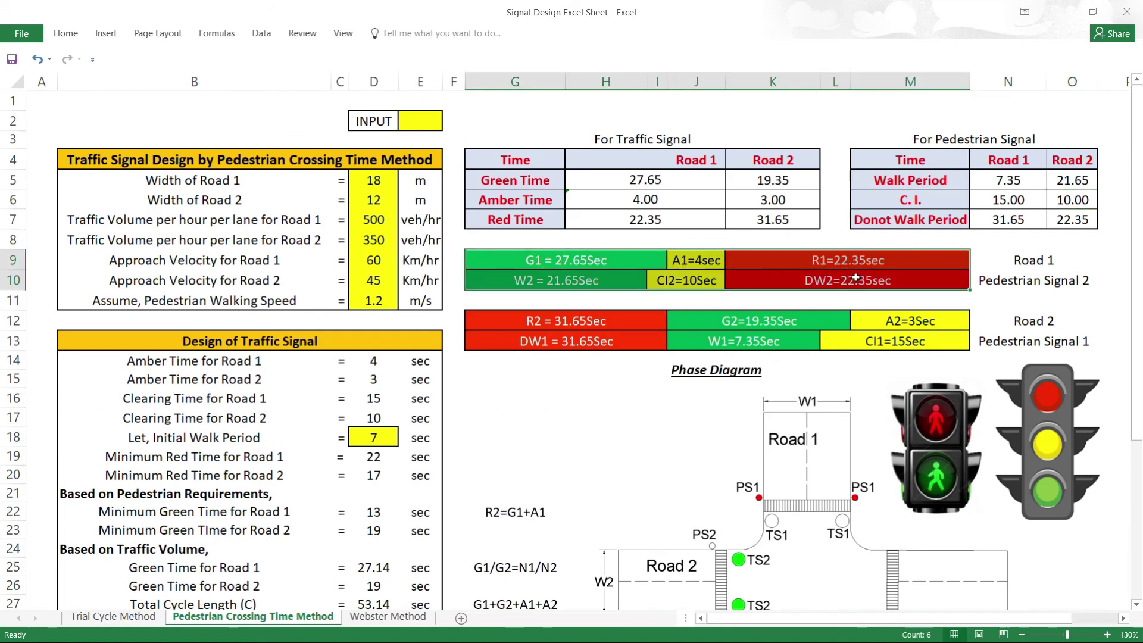
drag(567, 314, 870, 337)
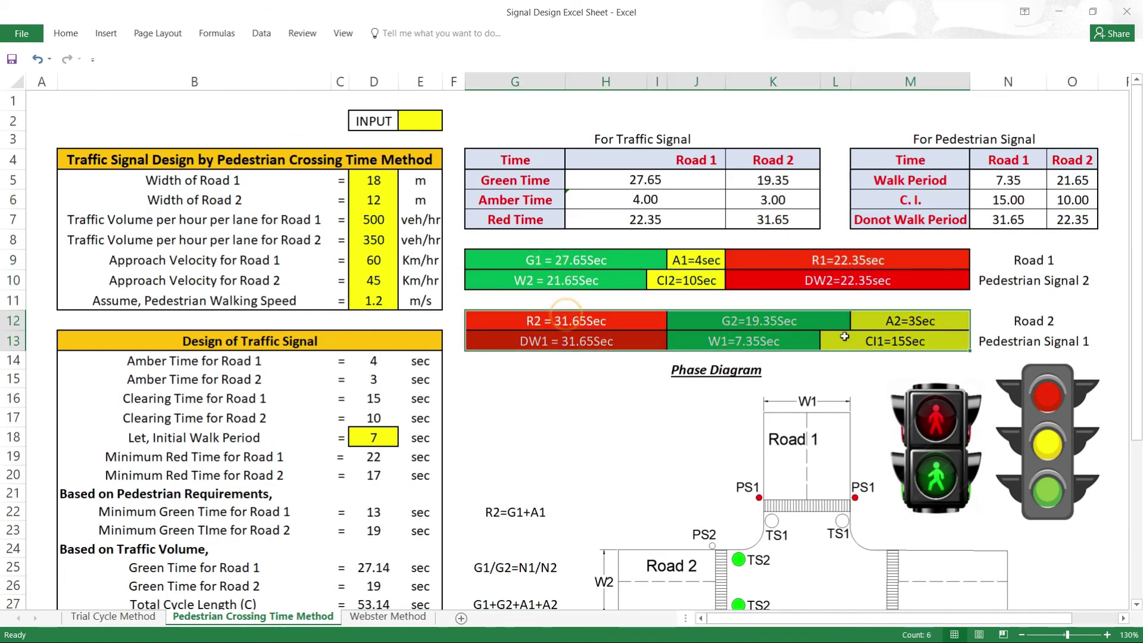
click(579, 259)
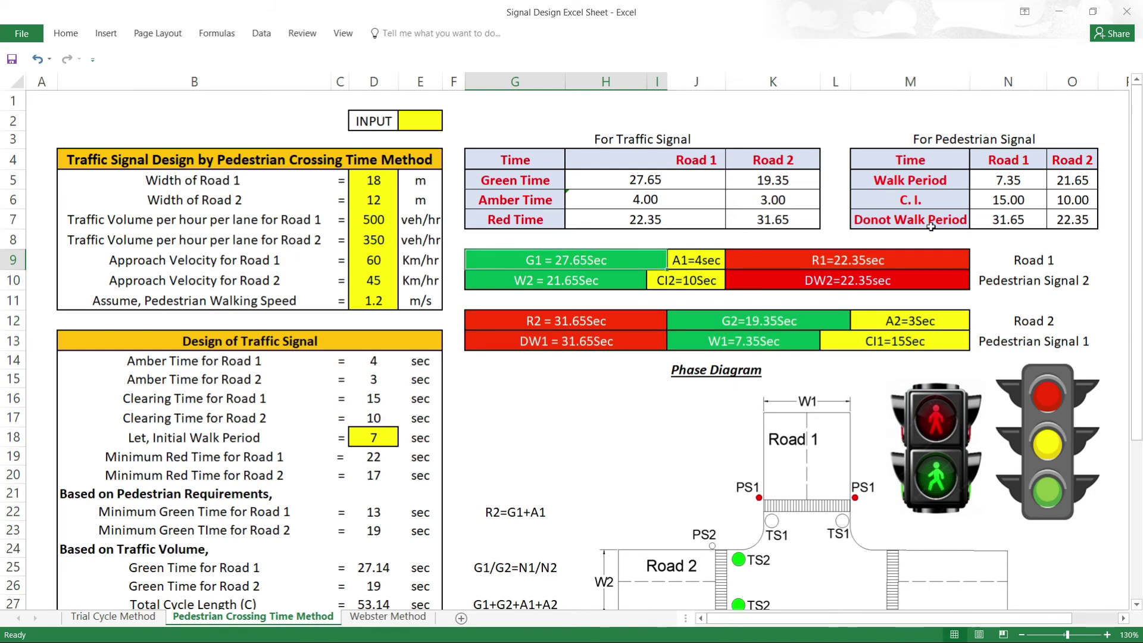
click(1014, 264)
click(1031, 281)
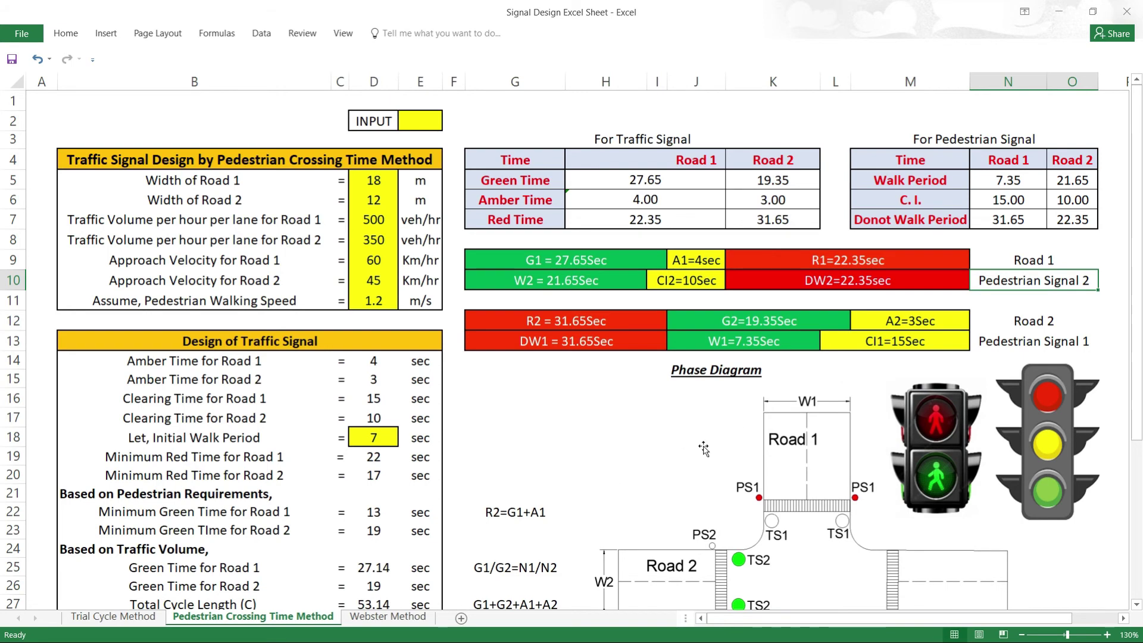
scroll(804, 393, down, 1)
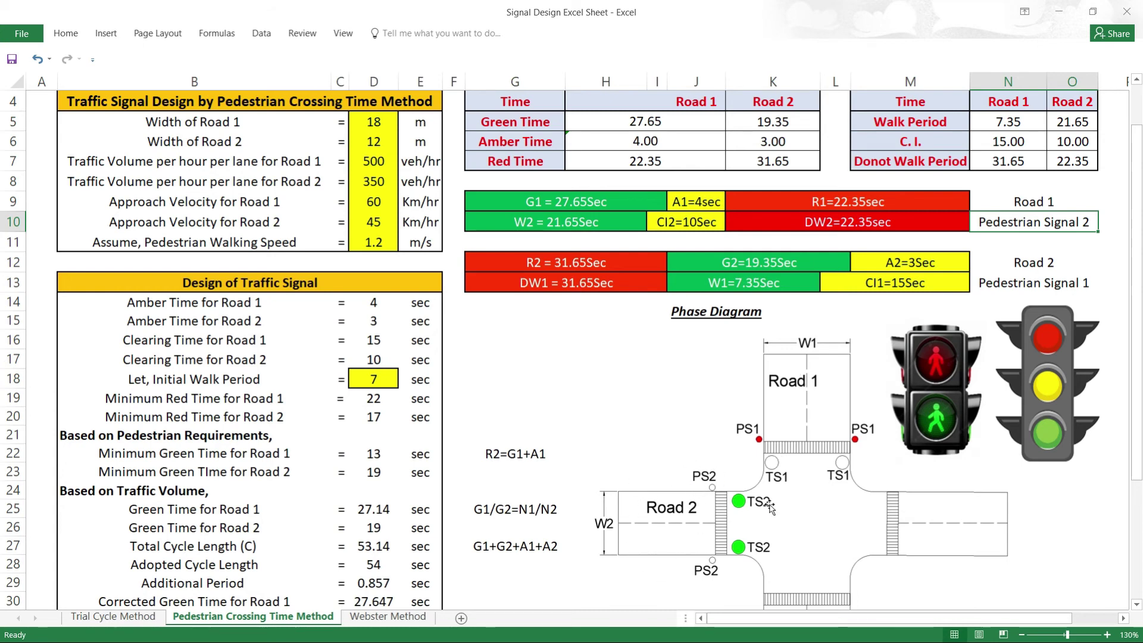
scroll(724, 289, up, 1)
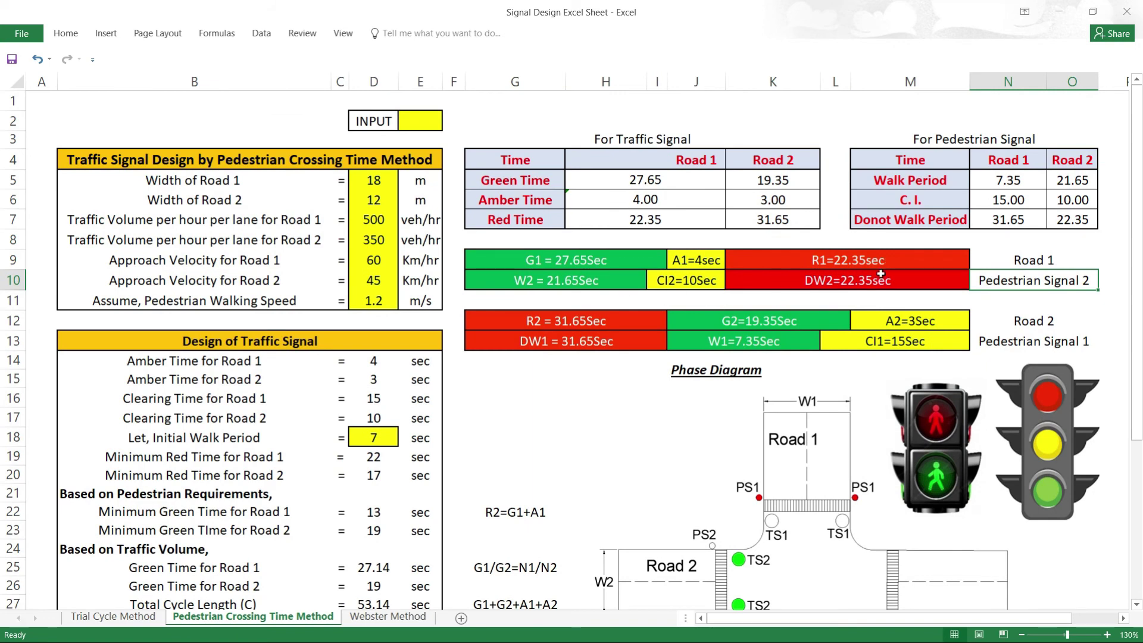
click(837, 281)
drag(838, 282, 822, 281)
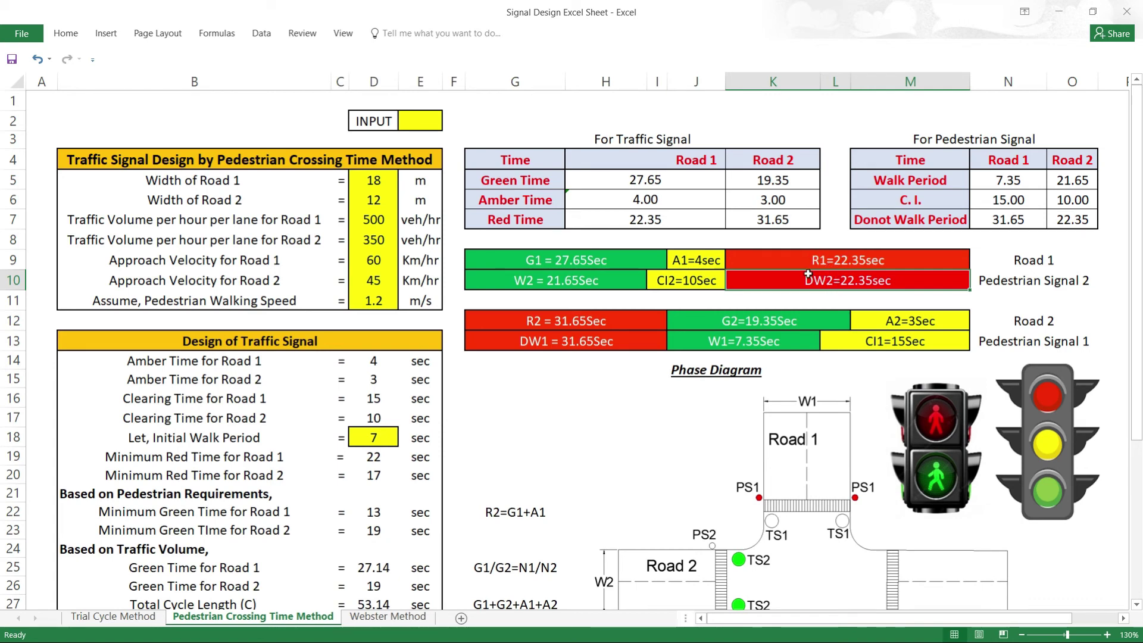
shift+click(828, 259)
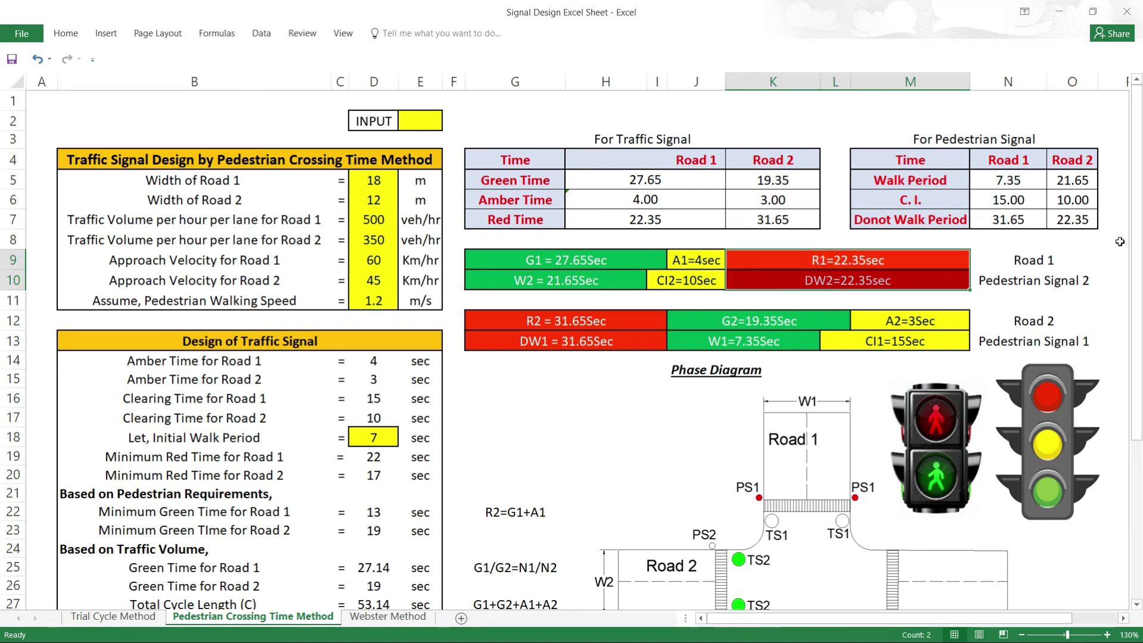
click(567, 255)
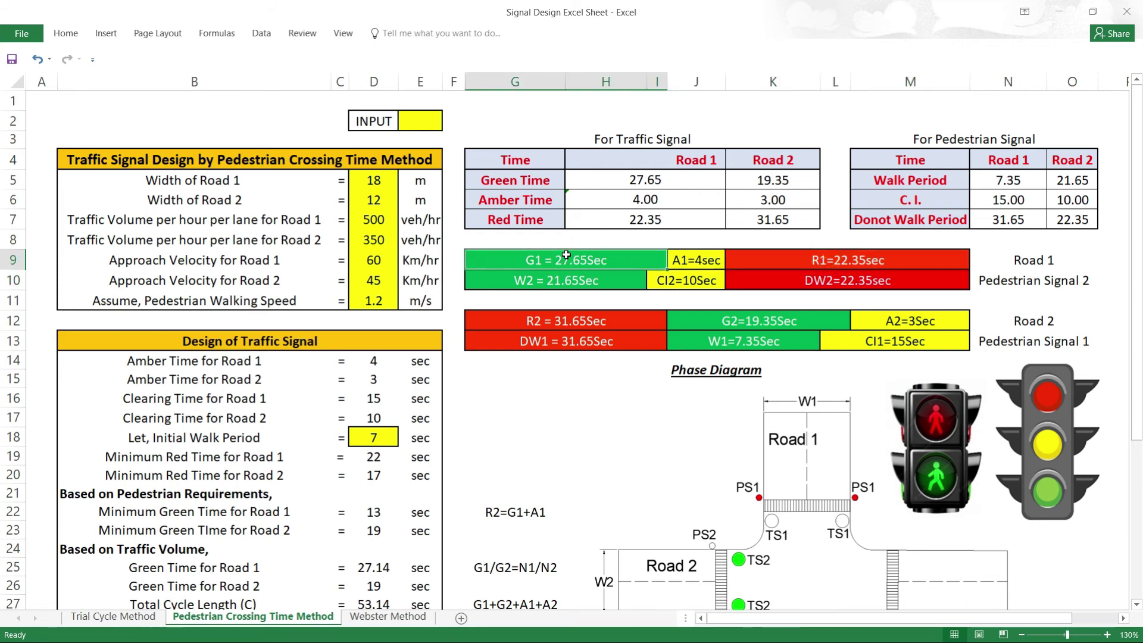
click(646, 179)
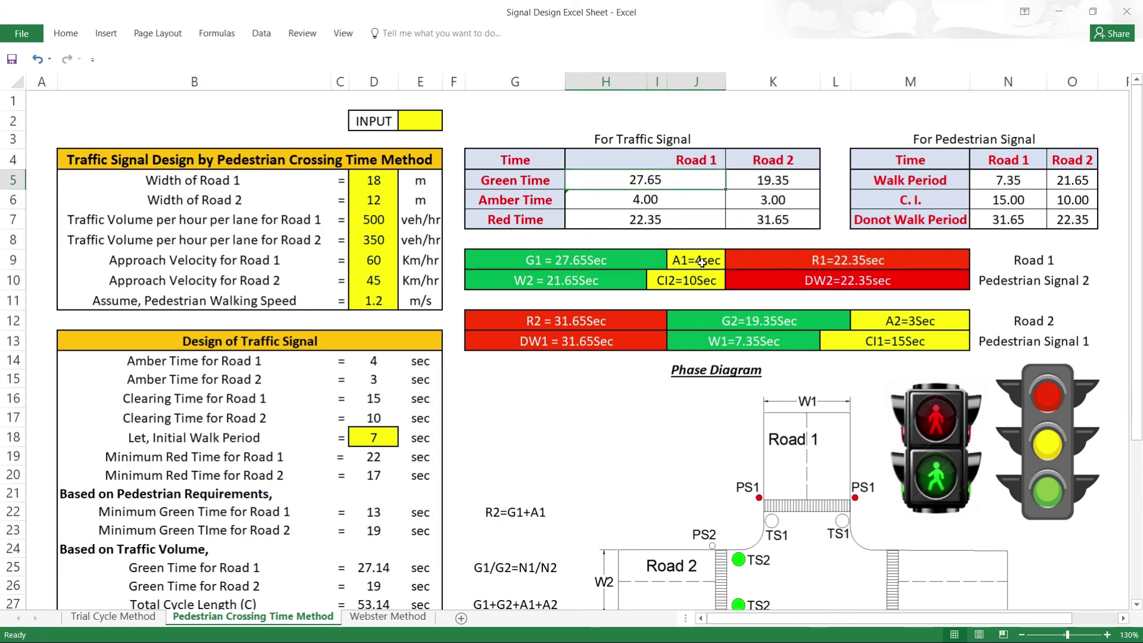
click(603, 262)
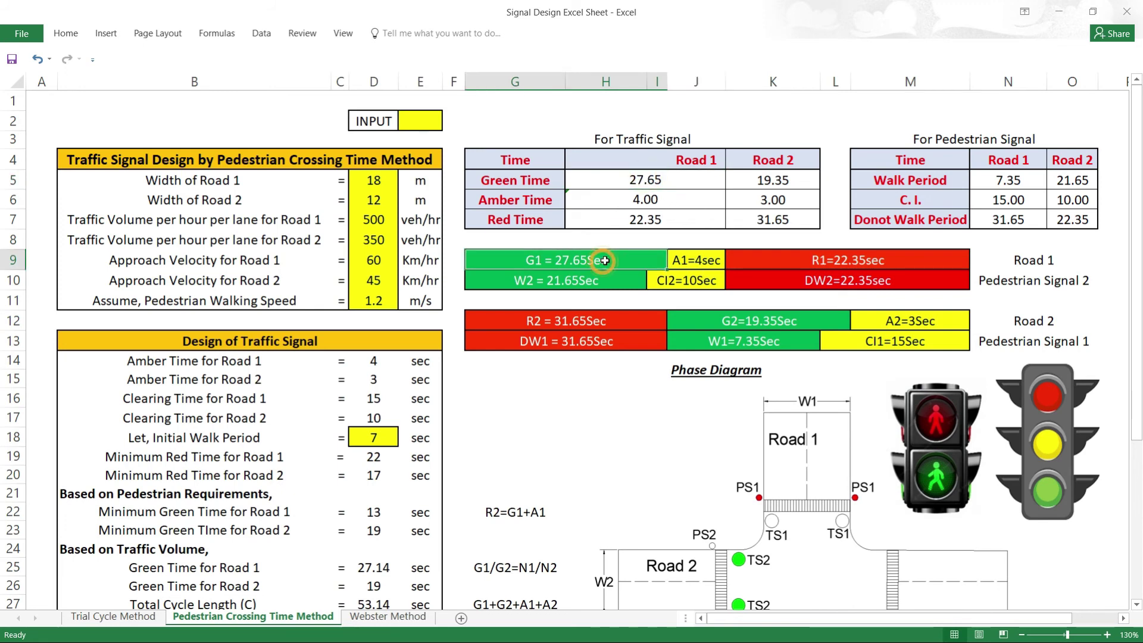
click(698, 259)
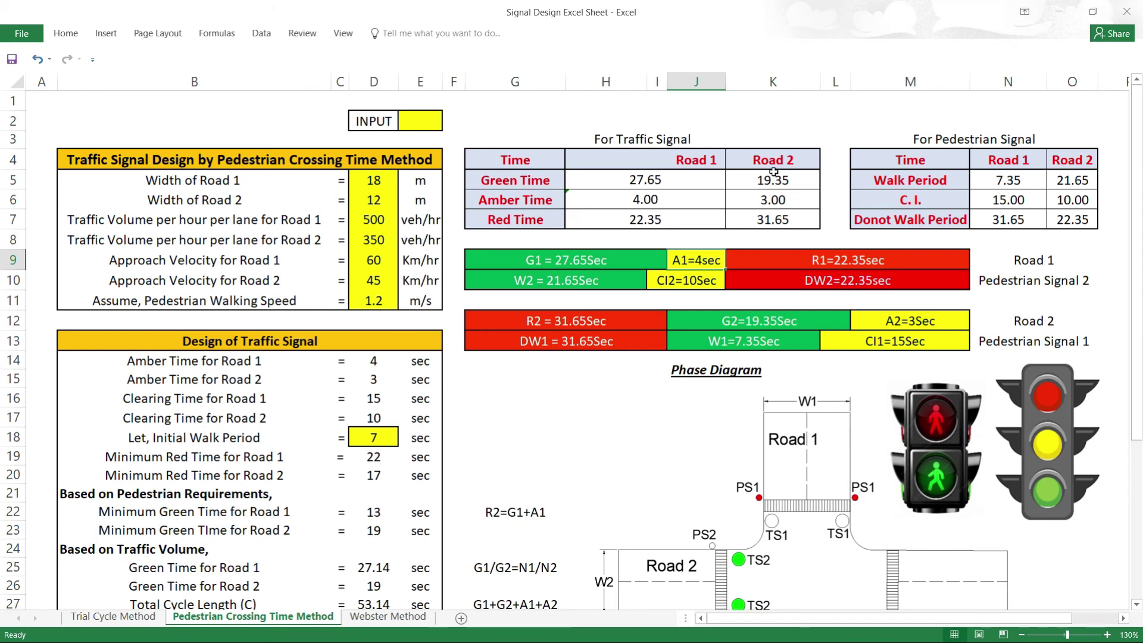
click(662, 203)
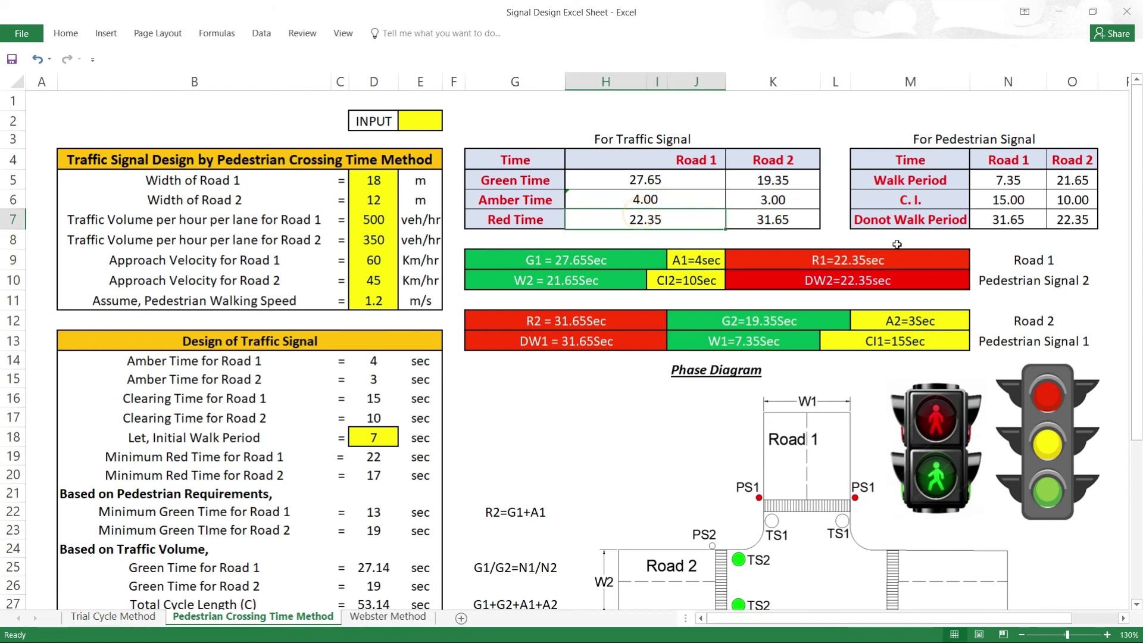
click(860, 265)
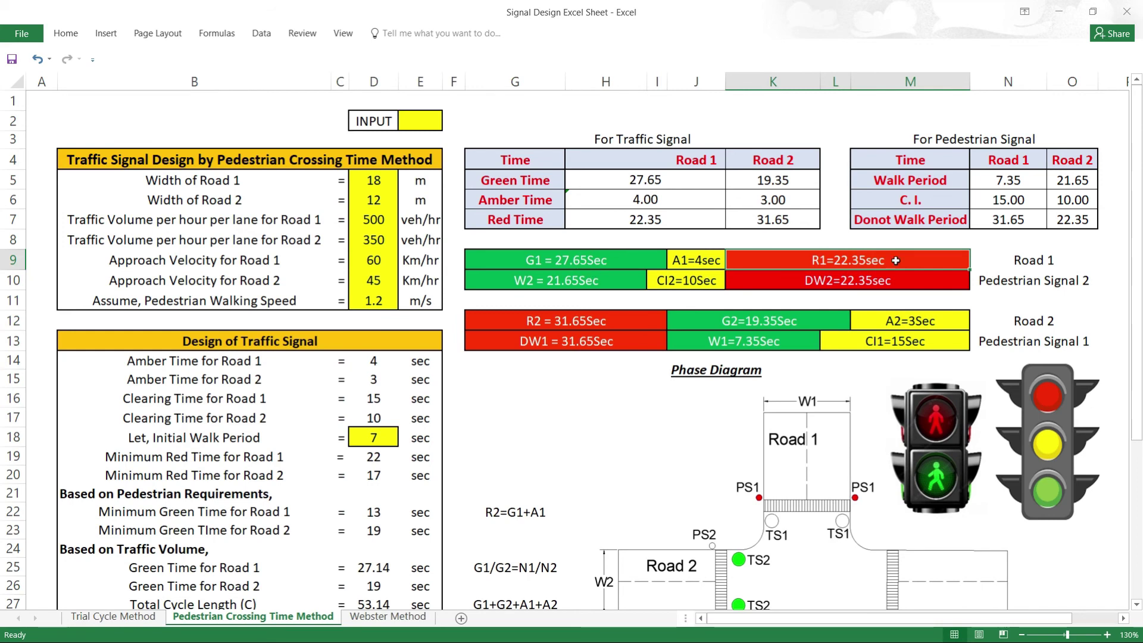
click(1039, 261)
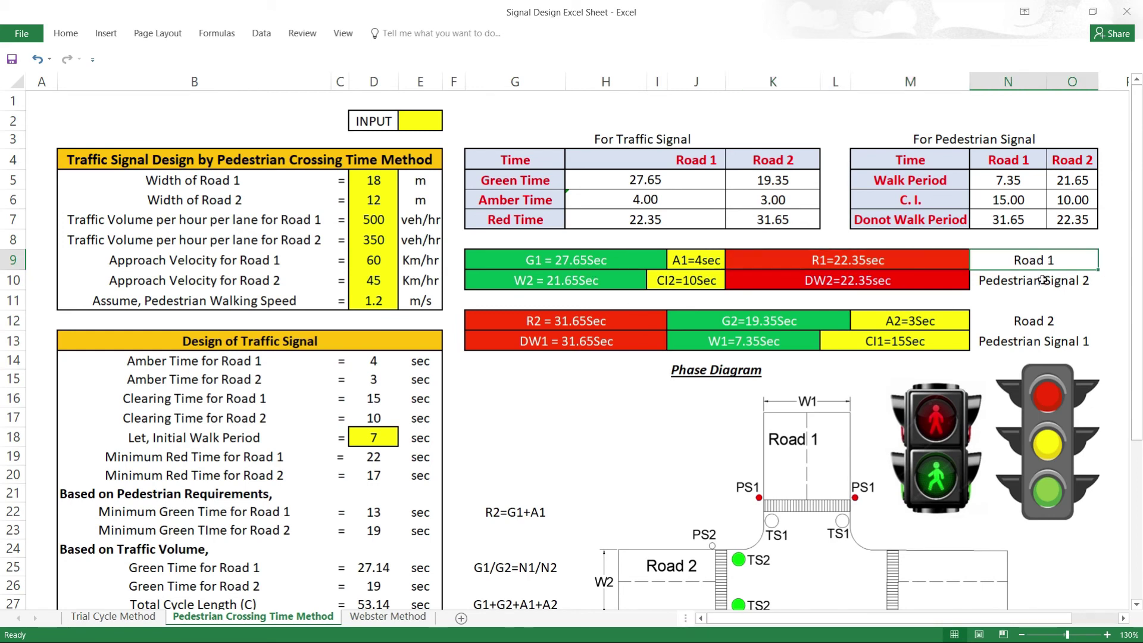
click(1041, 281)
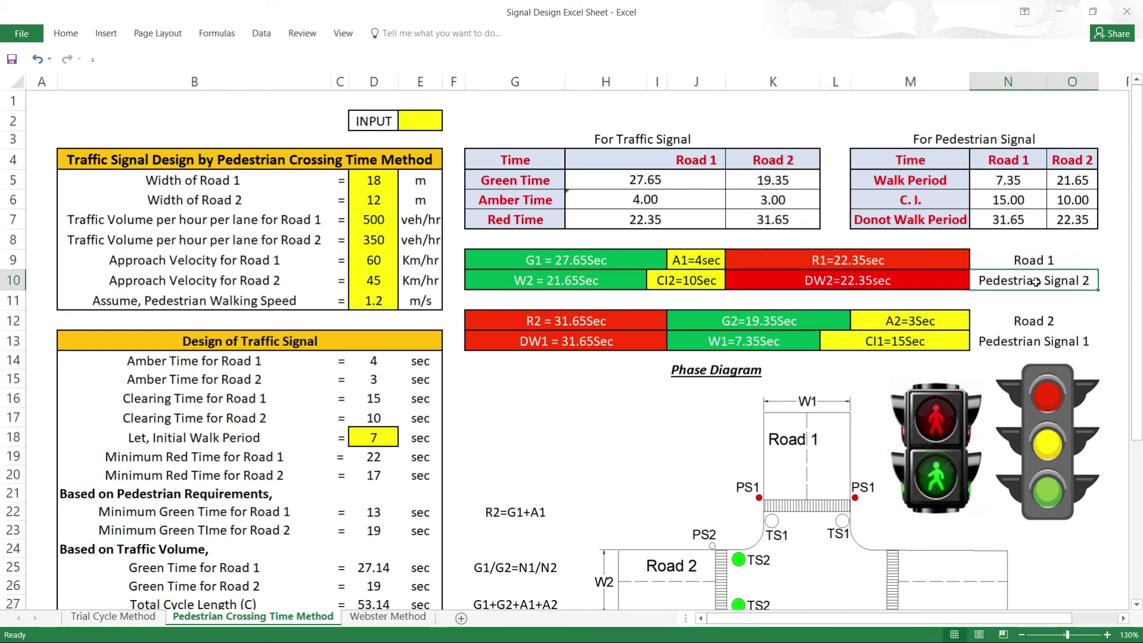
click(585, 280)
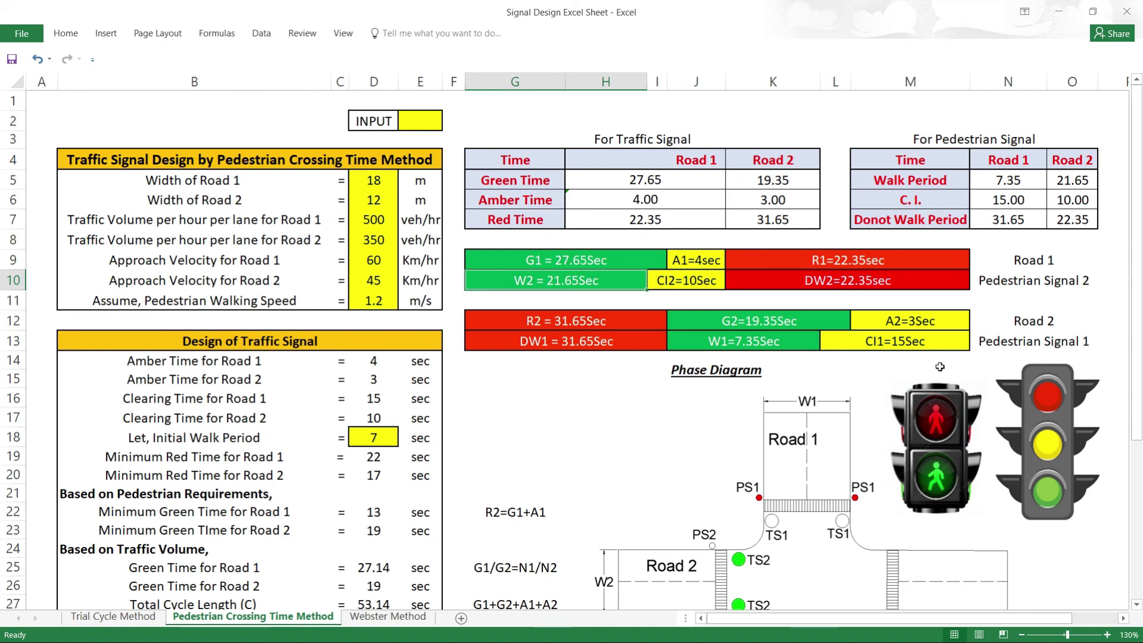
scroll(649, 226, down, 1)
scroll(671, 187, down, 1)
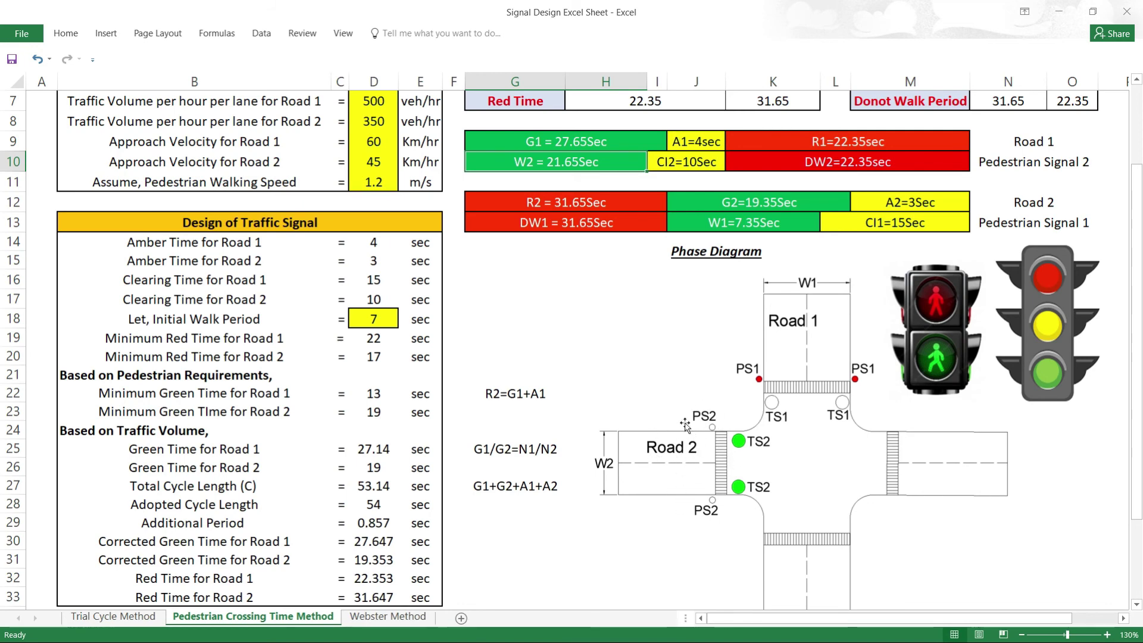
scroll(665, 384, up, 2)
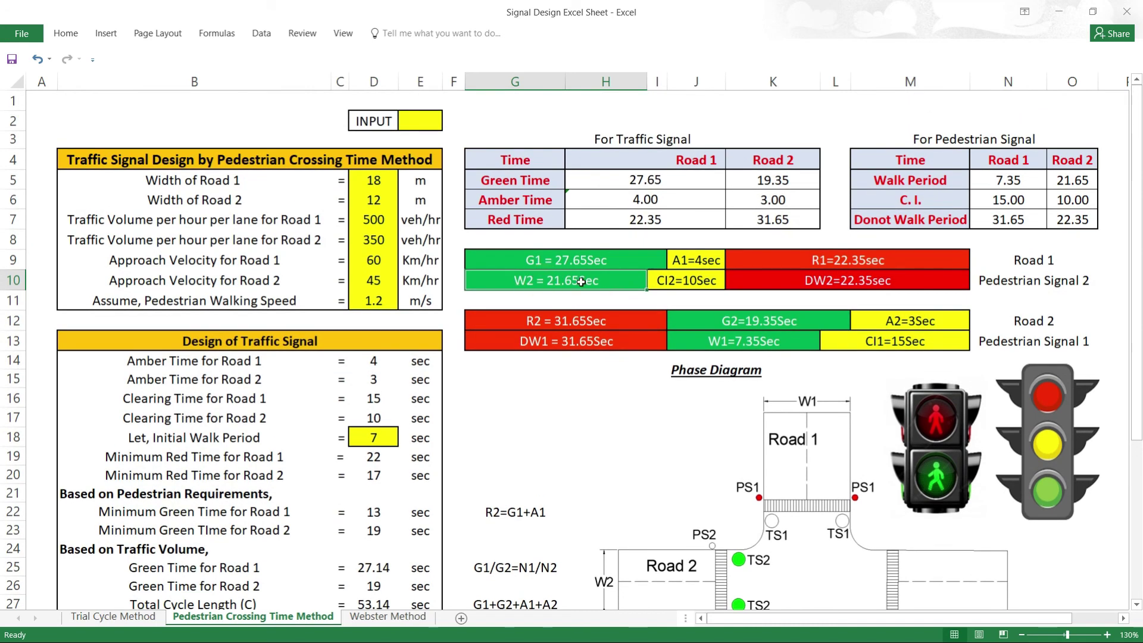
drag(702, 280, 580, 283)
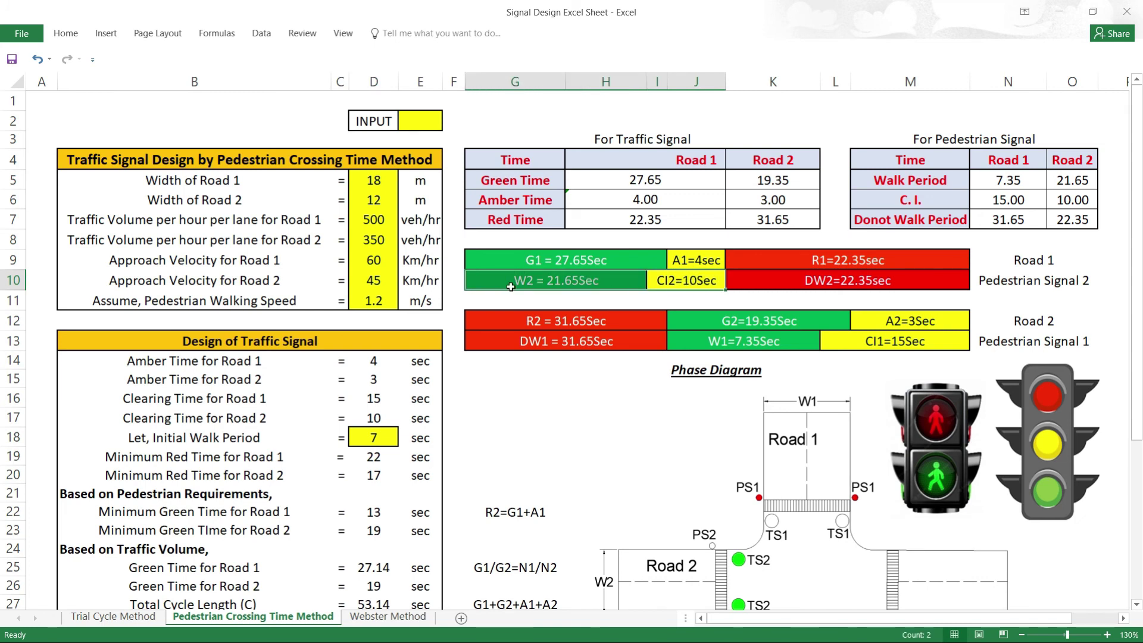
drag(715, 259, 658, 260)
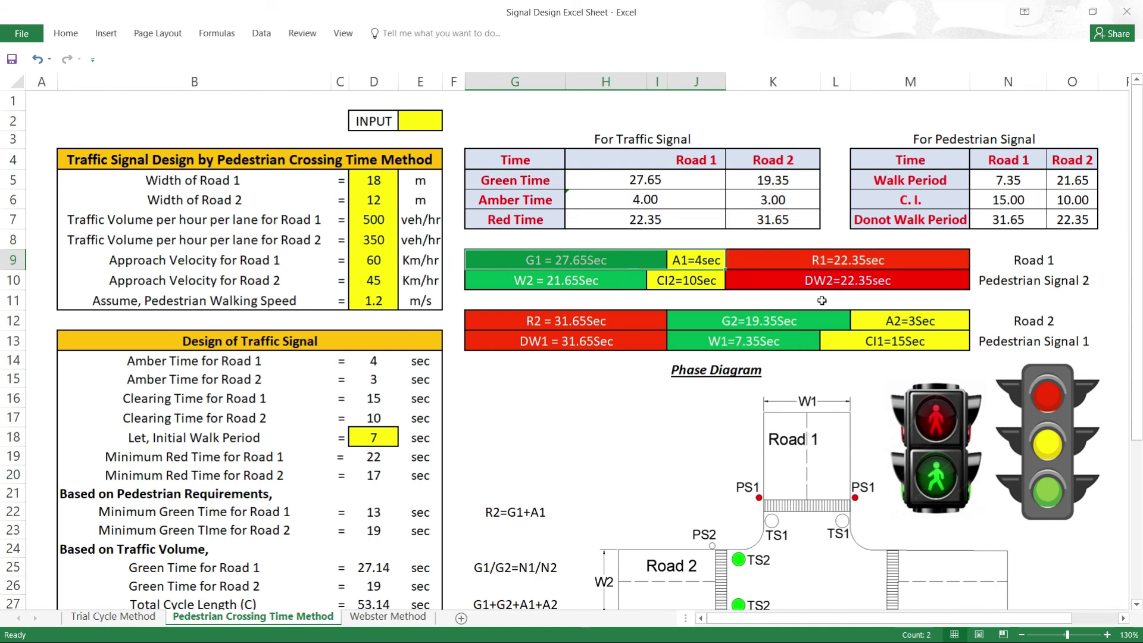
click(687, 281)
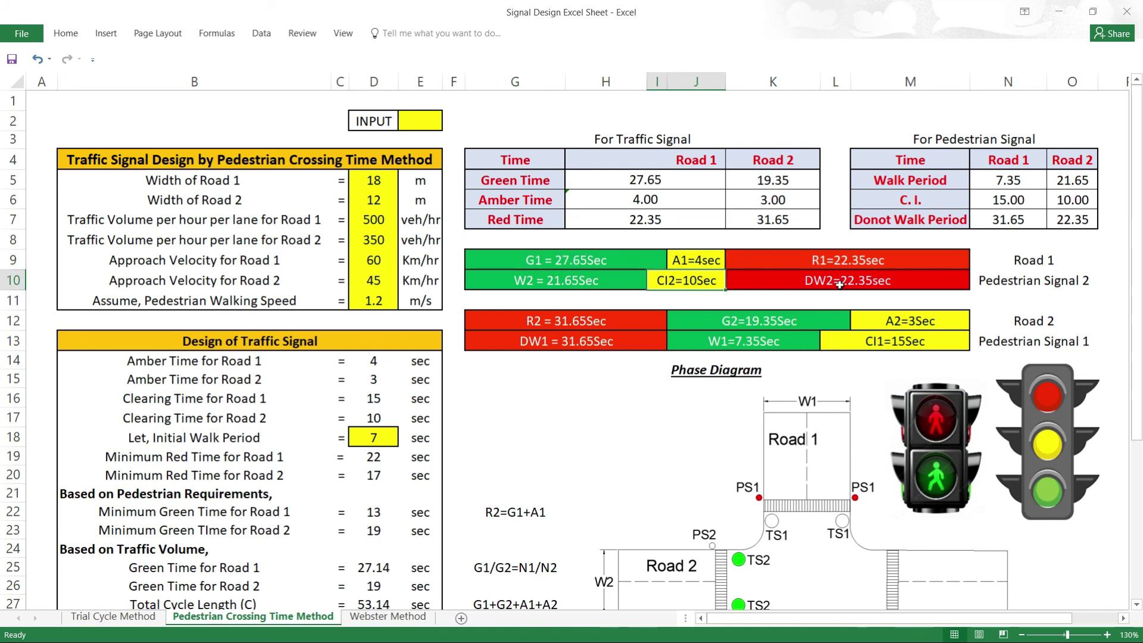
click(812, 282)
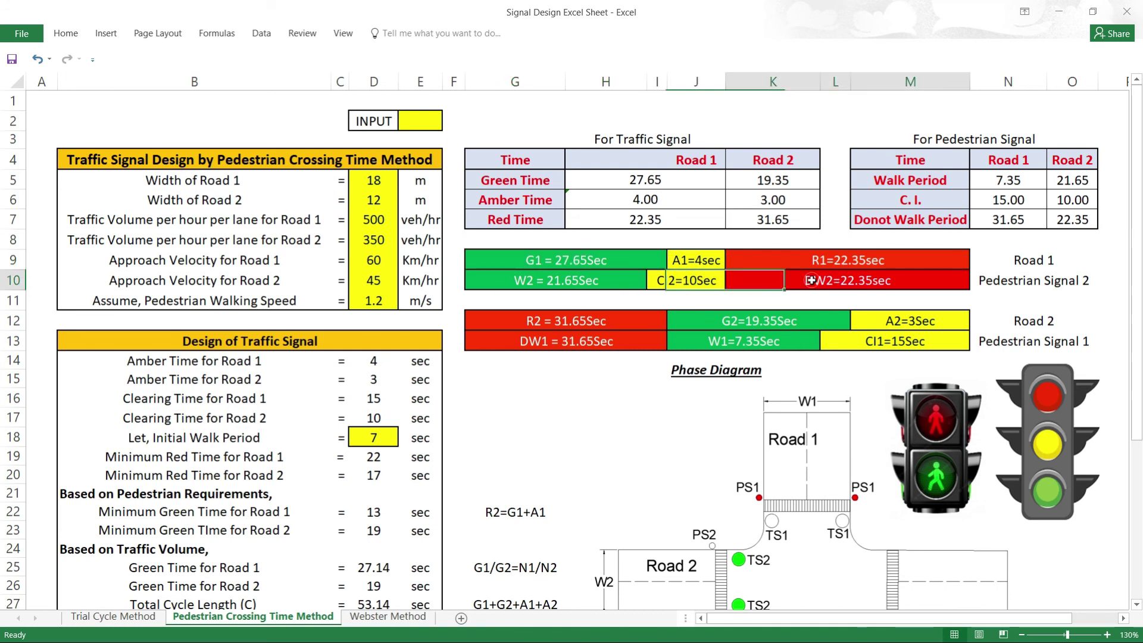
click(842, 264)
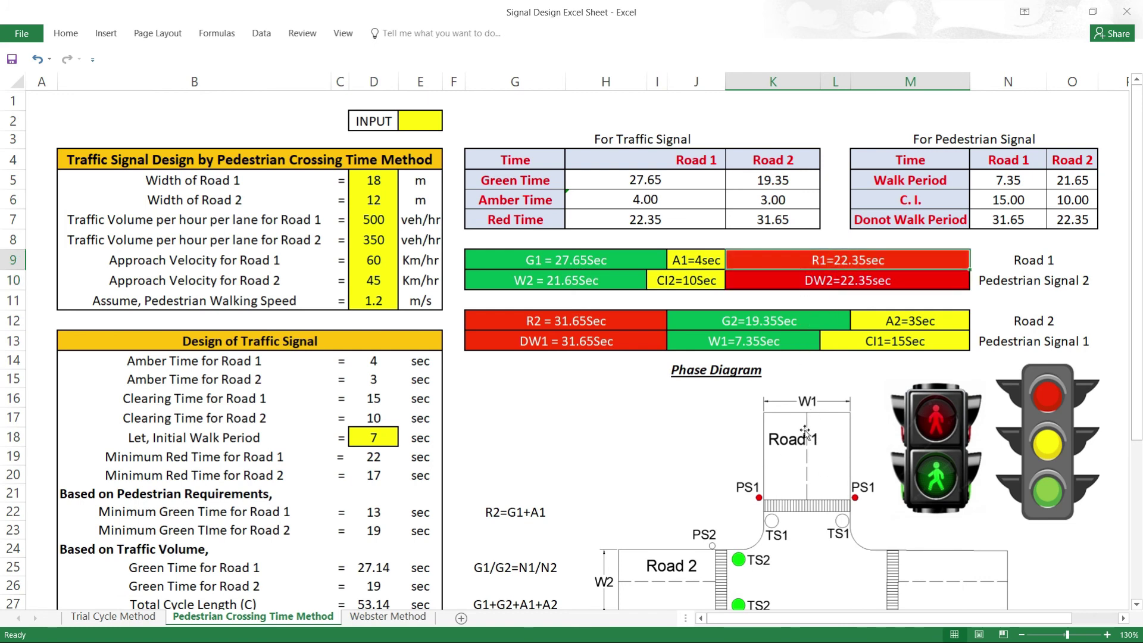
drag(805, 431, 843, 454)
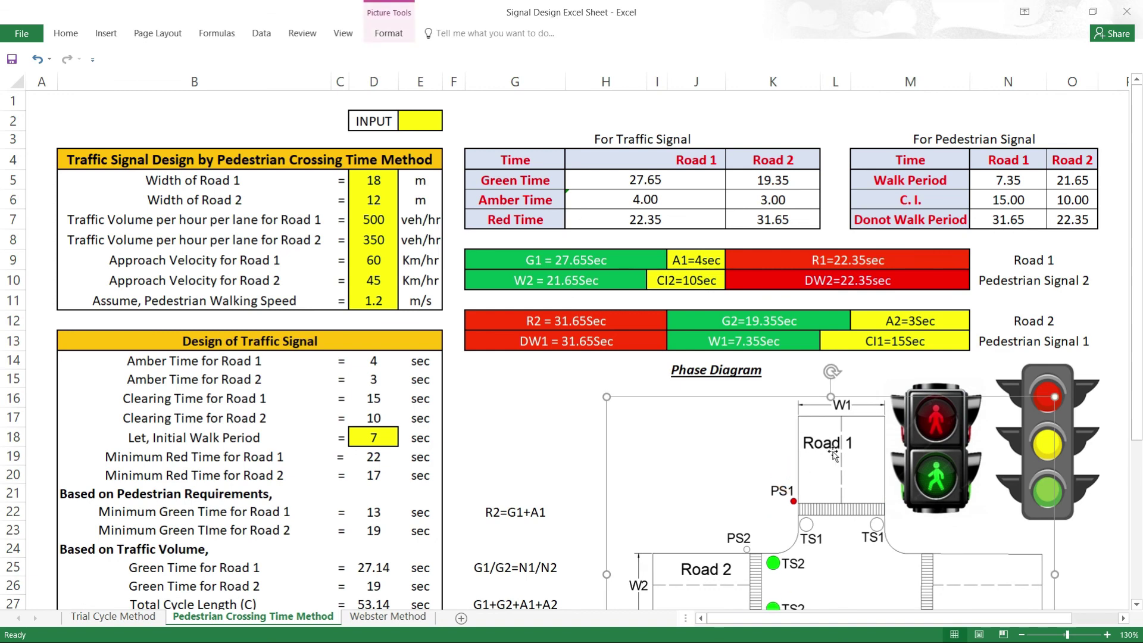
key(ctrl+z)
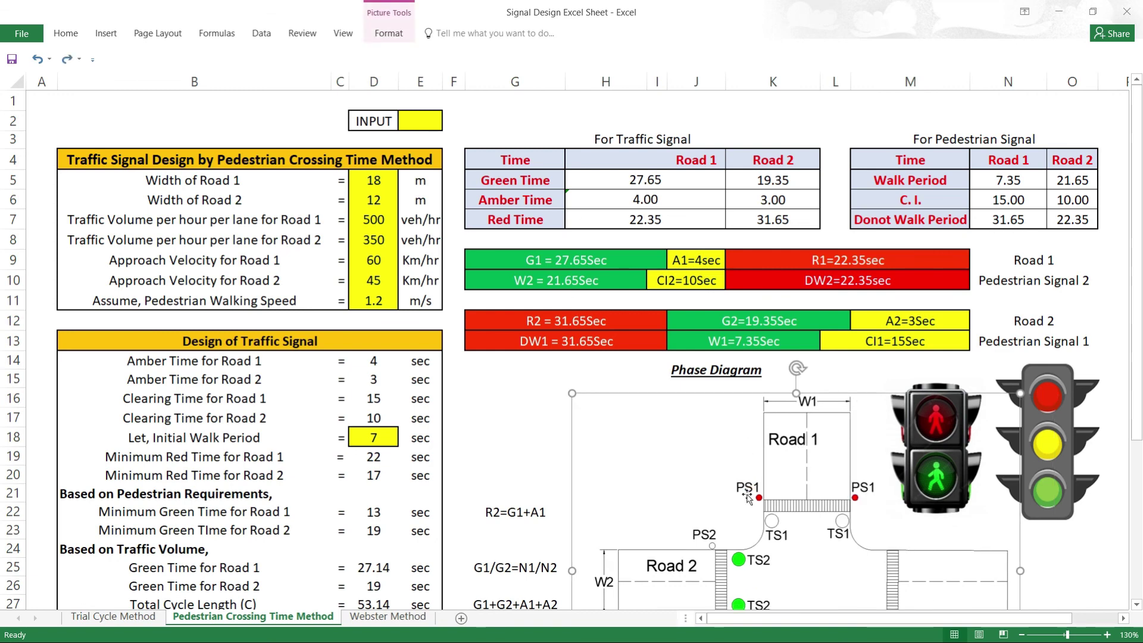
click(896, 283)
click(551, 320)
click(573, 260)
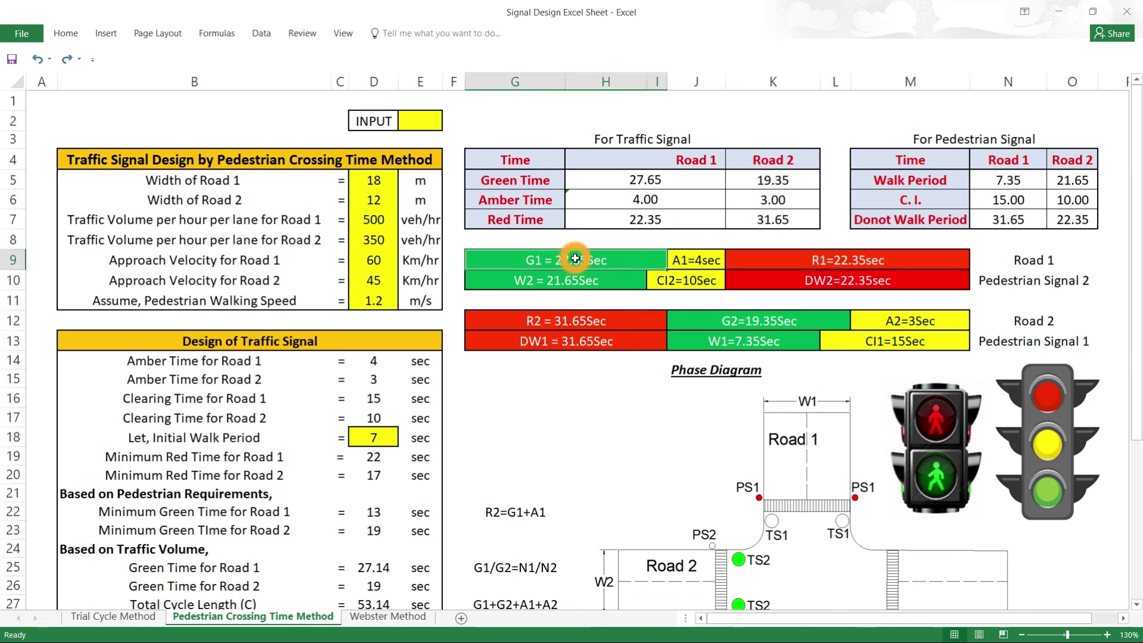
click(561, 328)
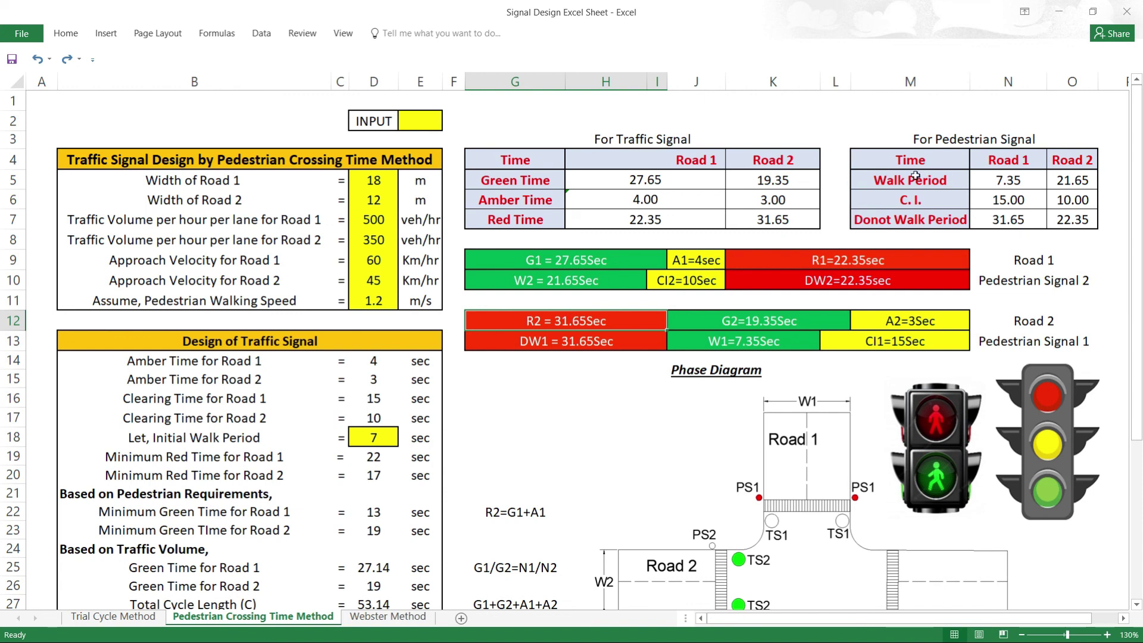
click(786, 182)
click(779, 223)
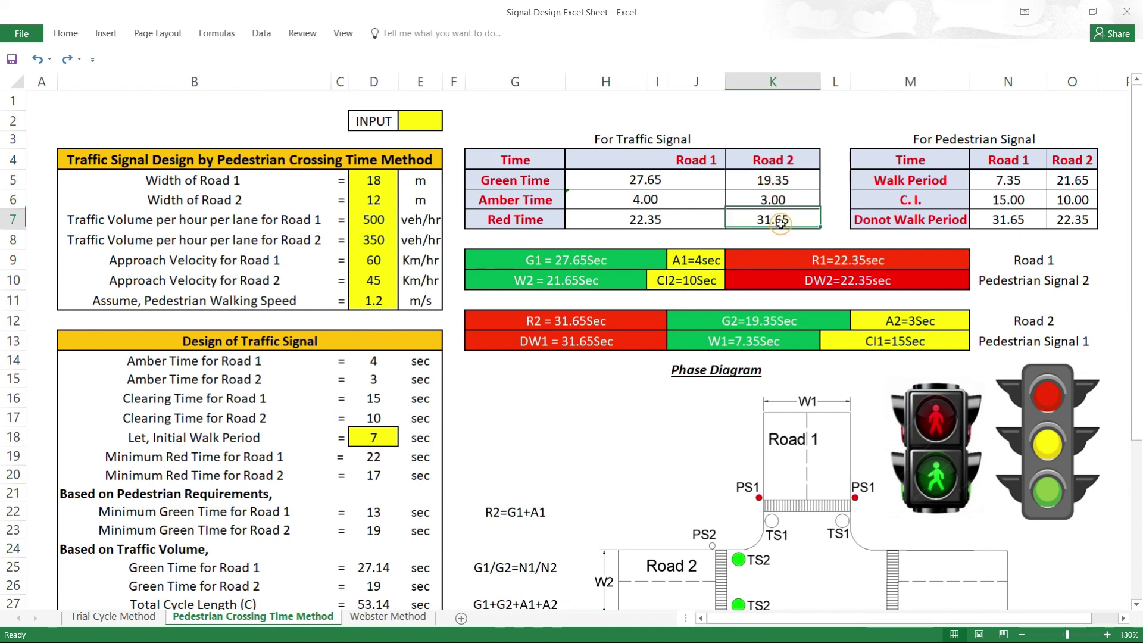
click(588, 327)
click(757, 319)
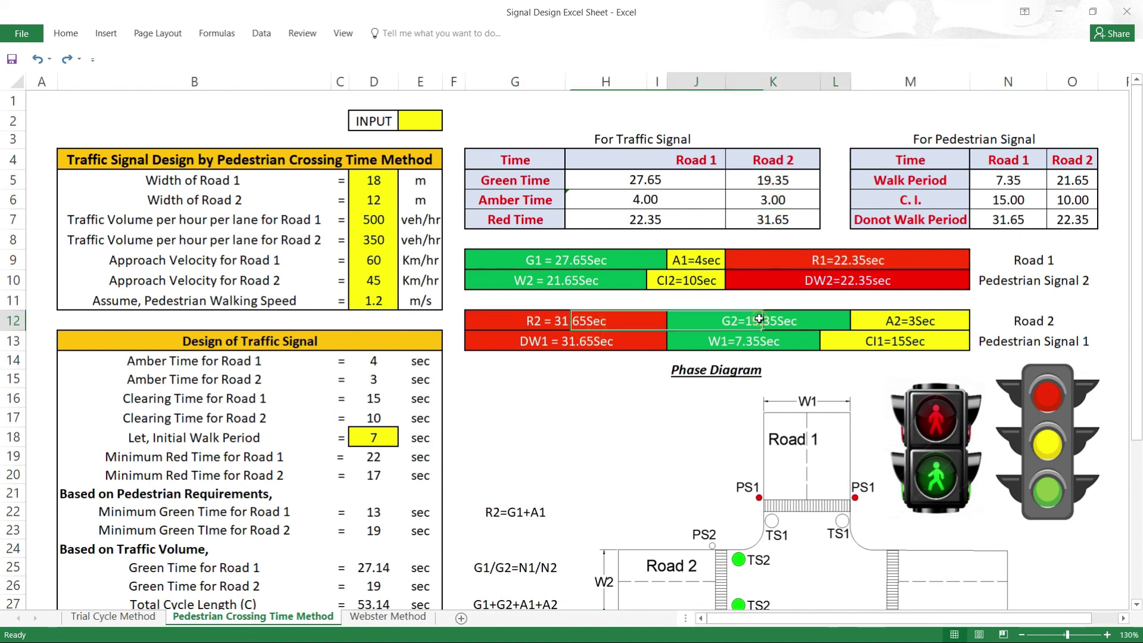
click(791, 180)
click(932, 323)
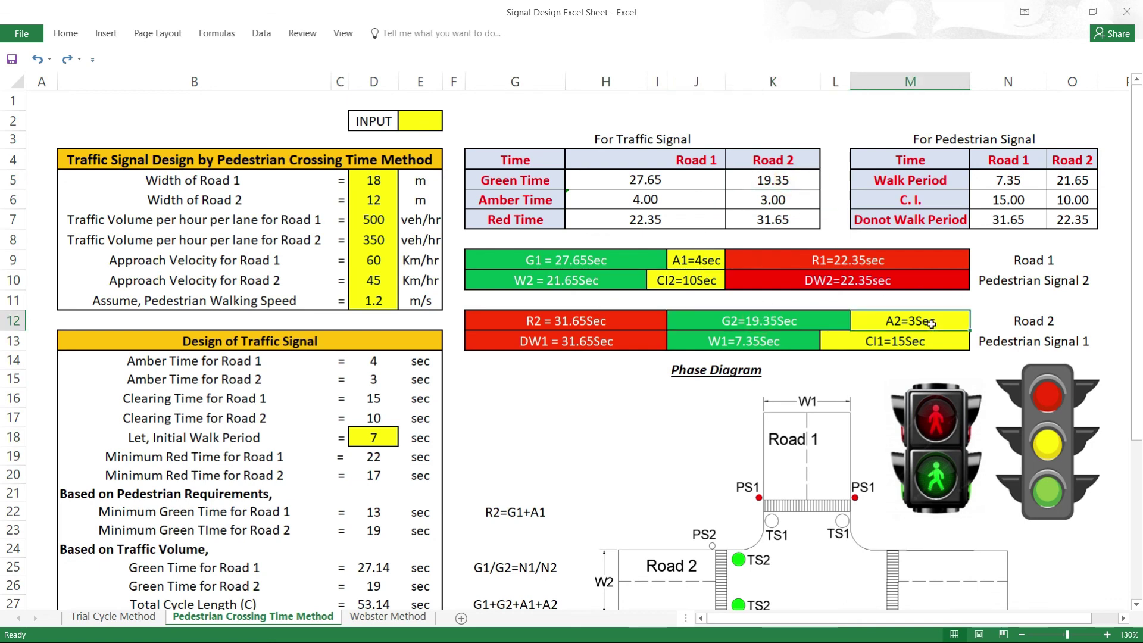
click(565, 312)
click(555, 340)
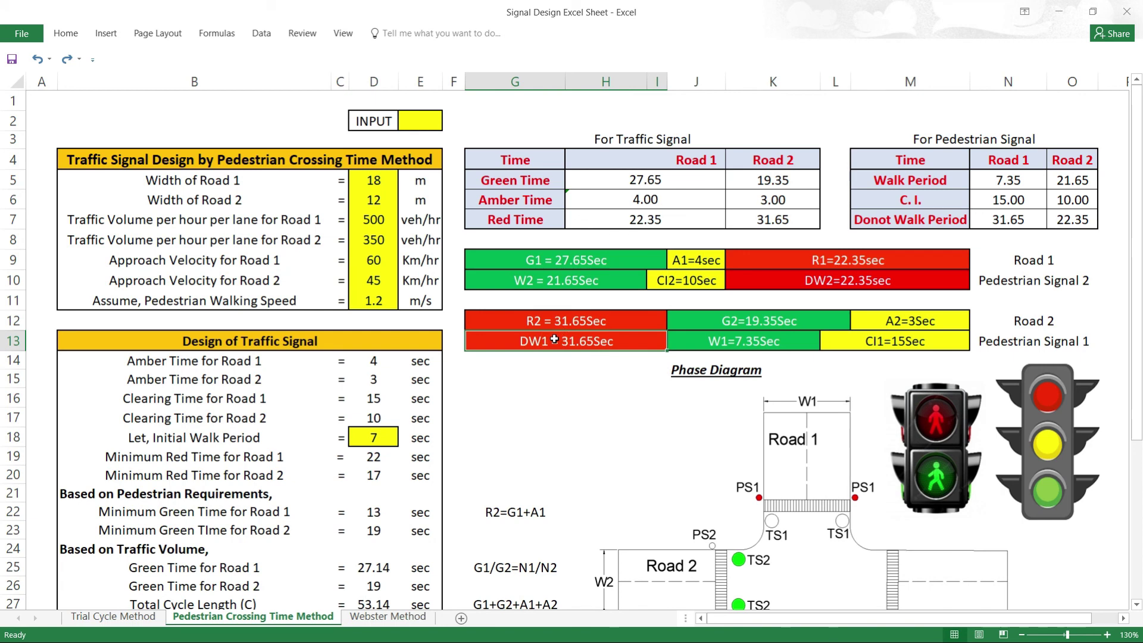
click(552, 320)
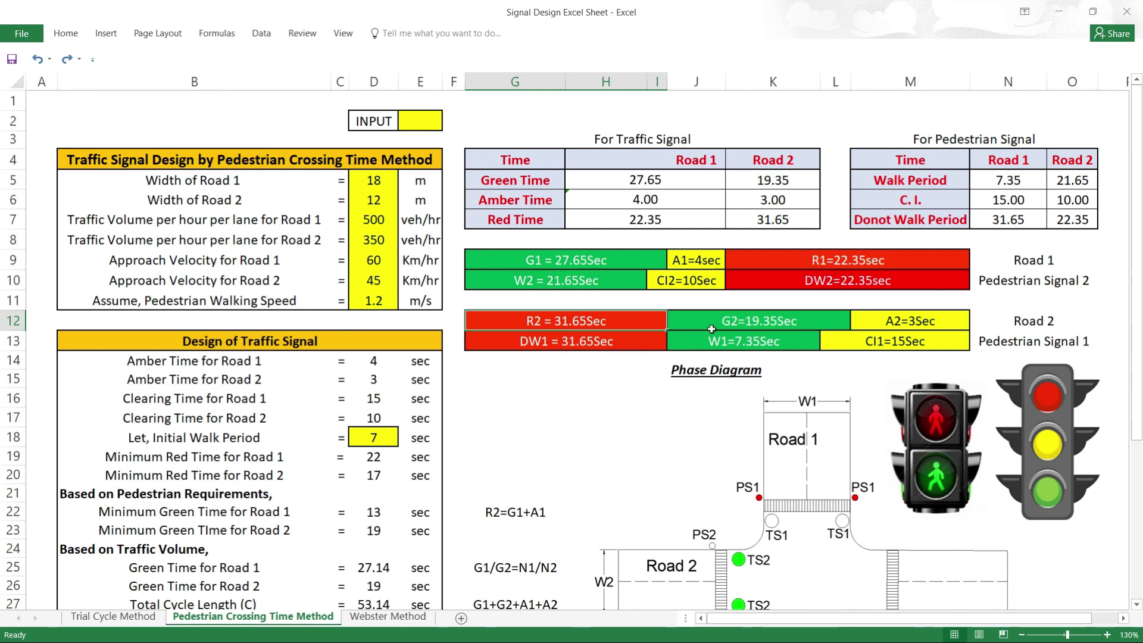
click(1006, 184)
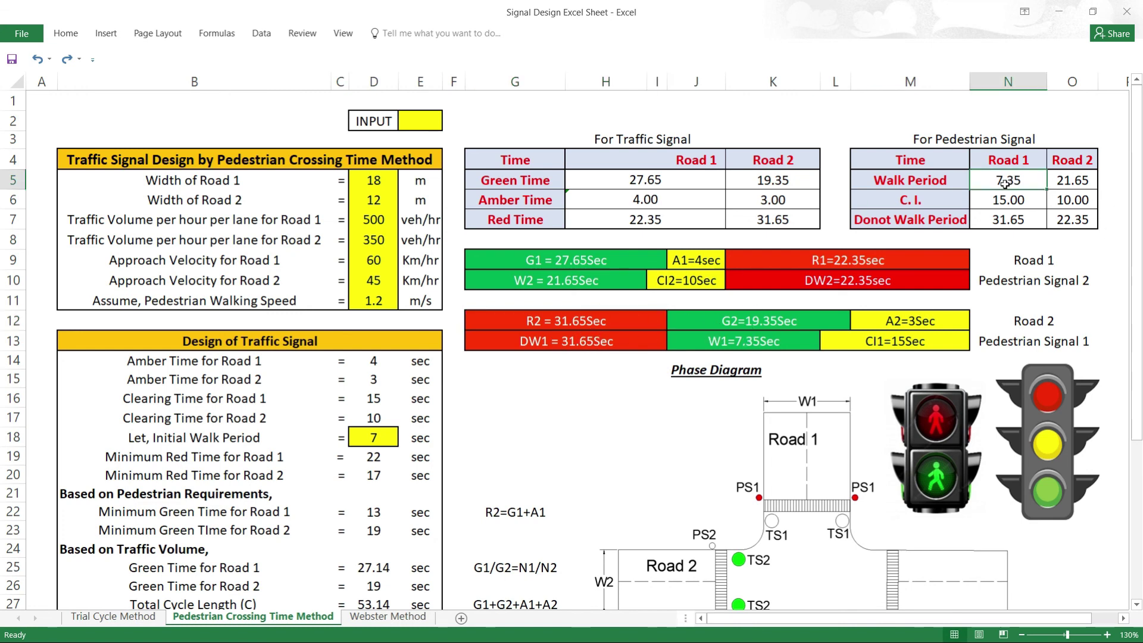
click(732, 344)
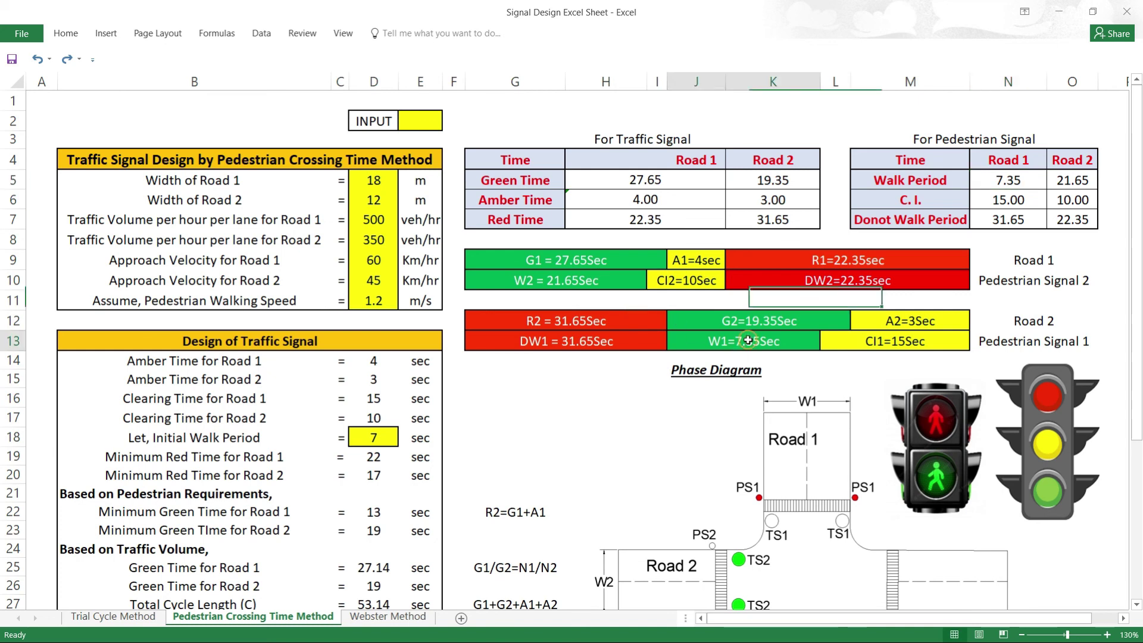
click(873, 338)
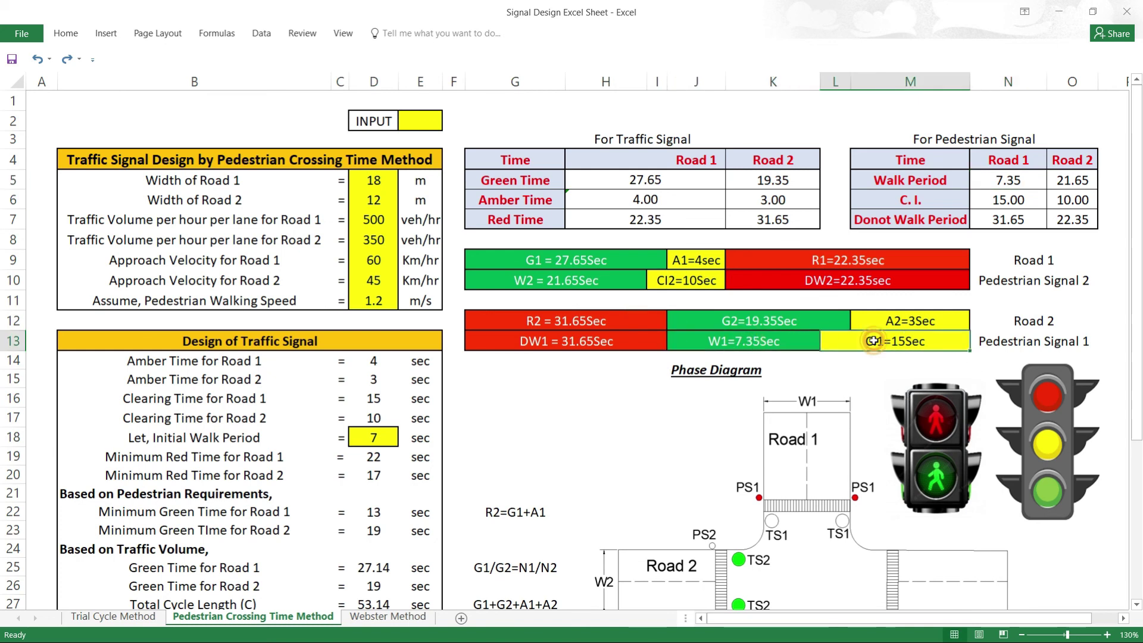
click(1018, 201)
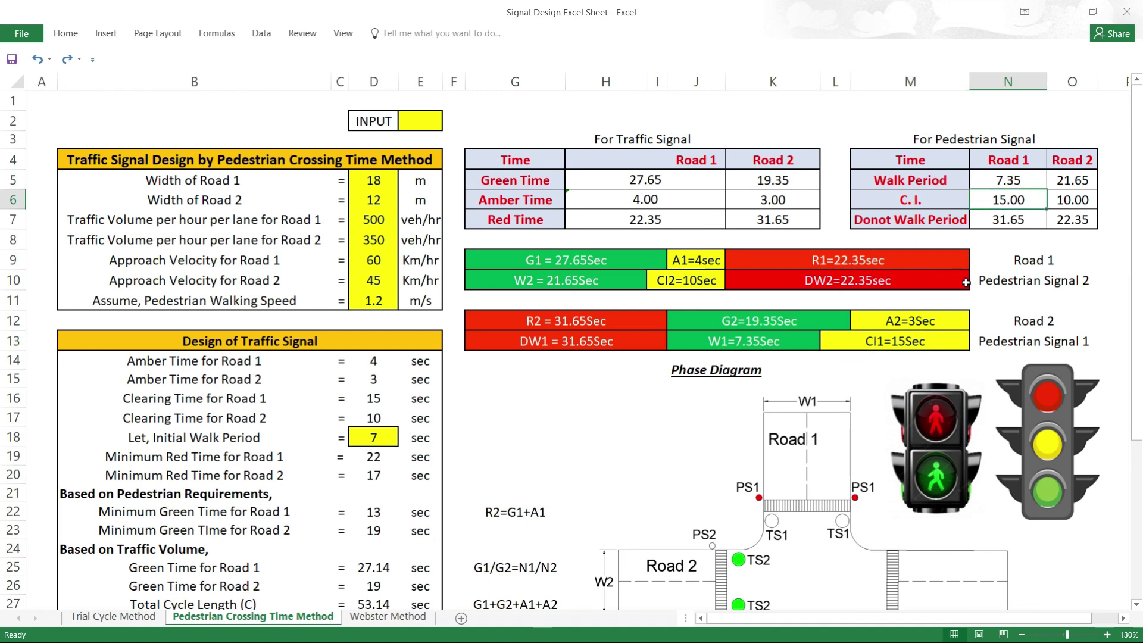
drag(538, 322, 928, 335)
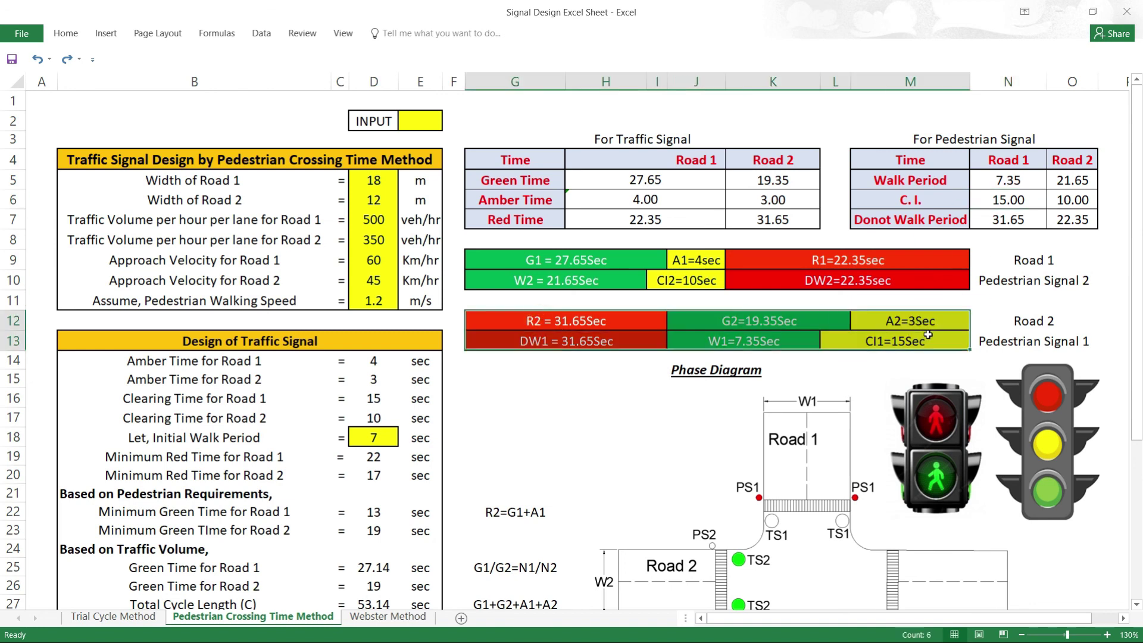
click(666, 340)
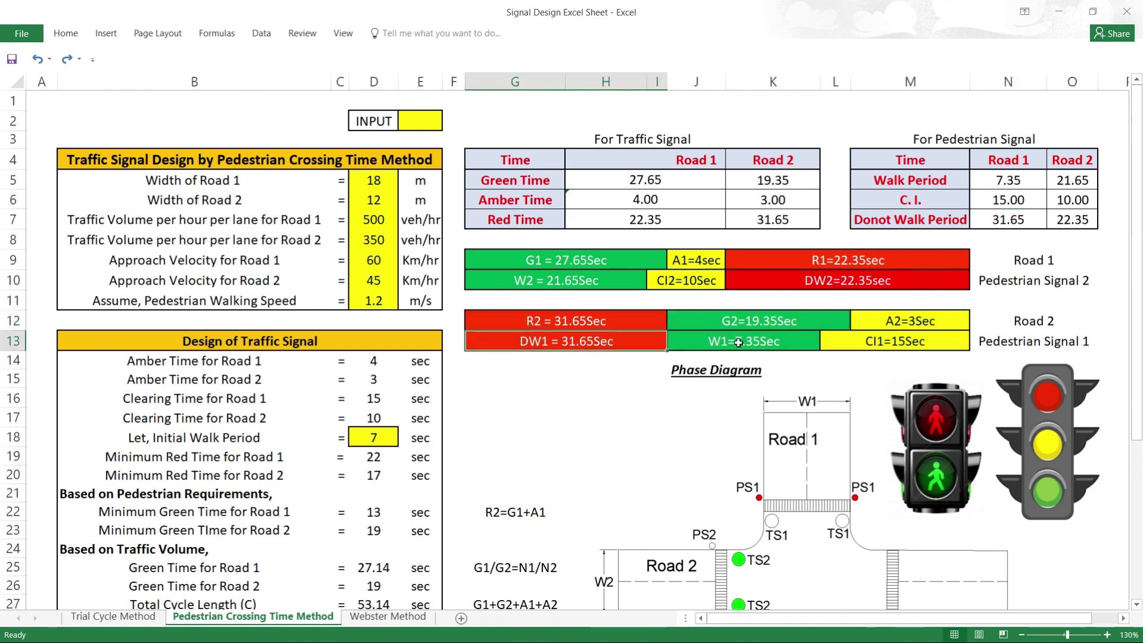
drag(738, 343, 905, 340)
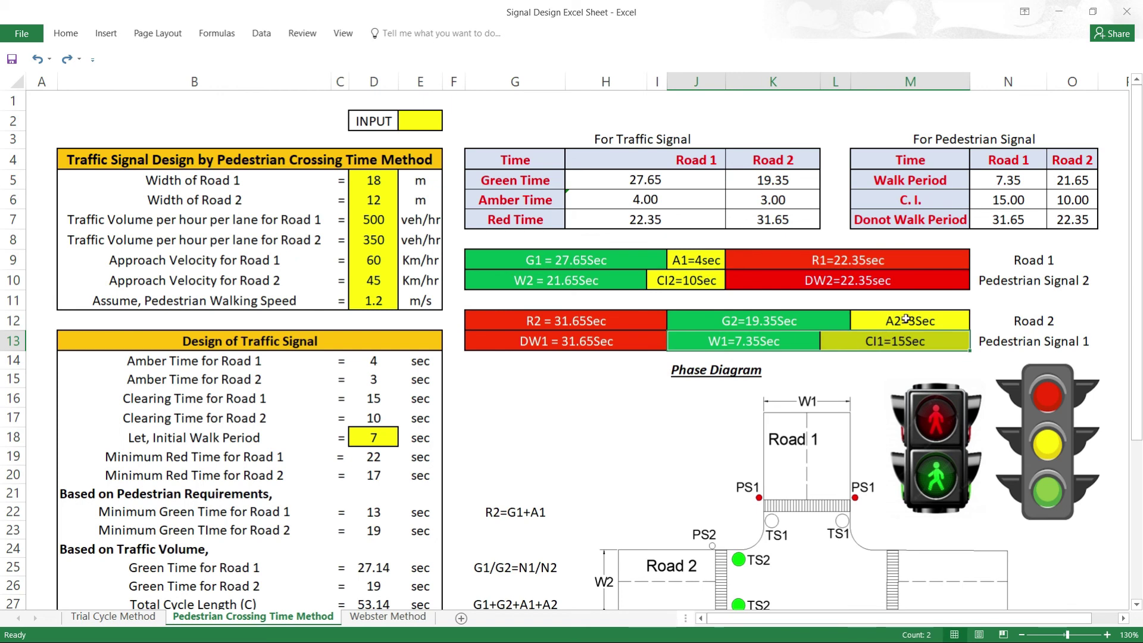
drag(755, 322, 902, 320)
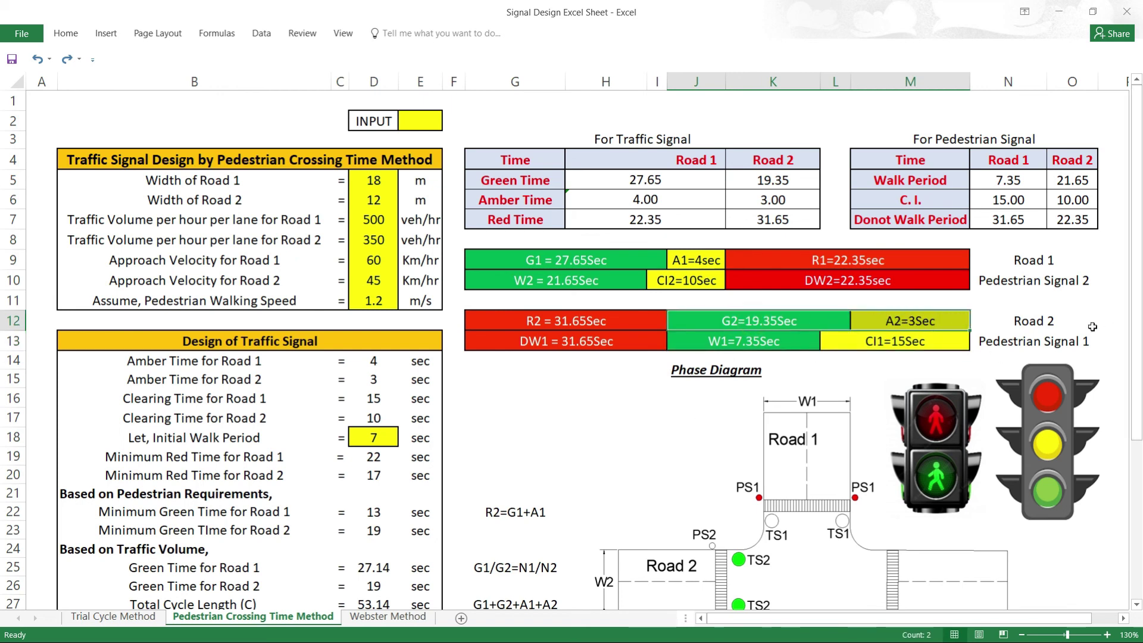
scroll(840, 440, down, 2)
scroll(835, 446, down, 2)
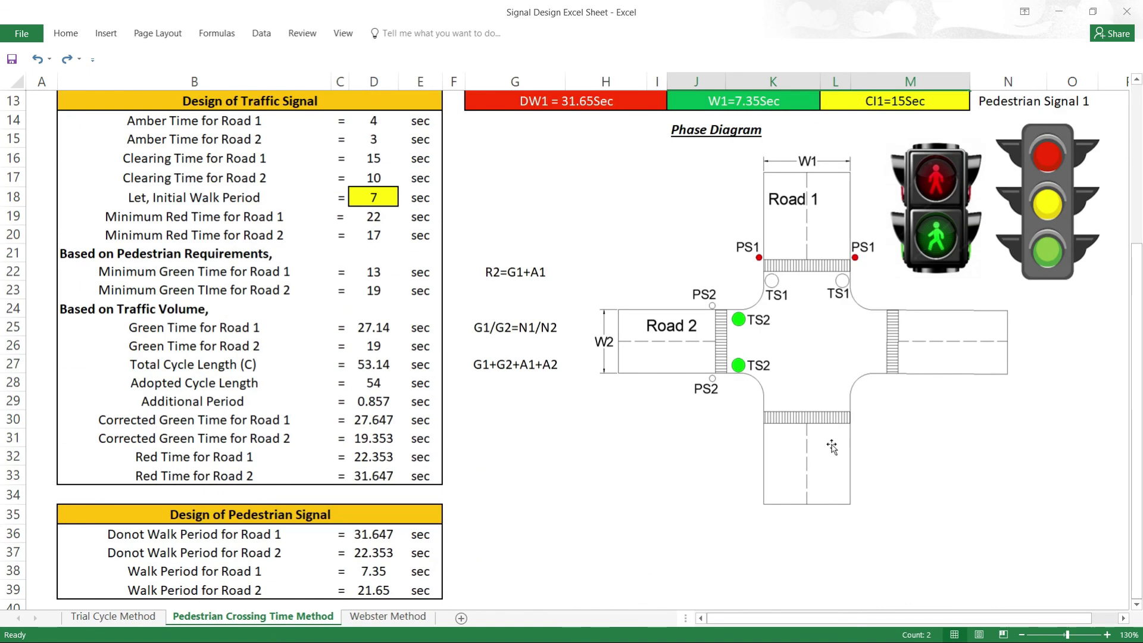
scroll(831, 451, up, 1)
scroll(846, 435, up, 2)
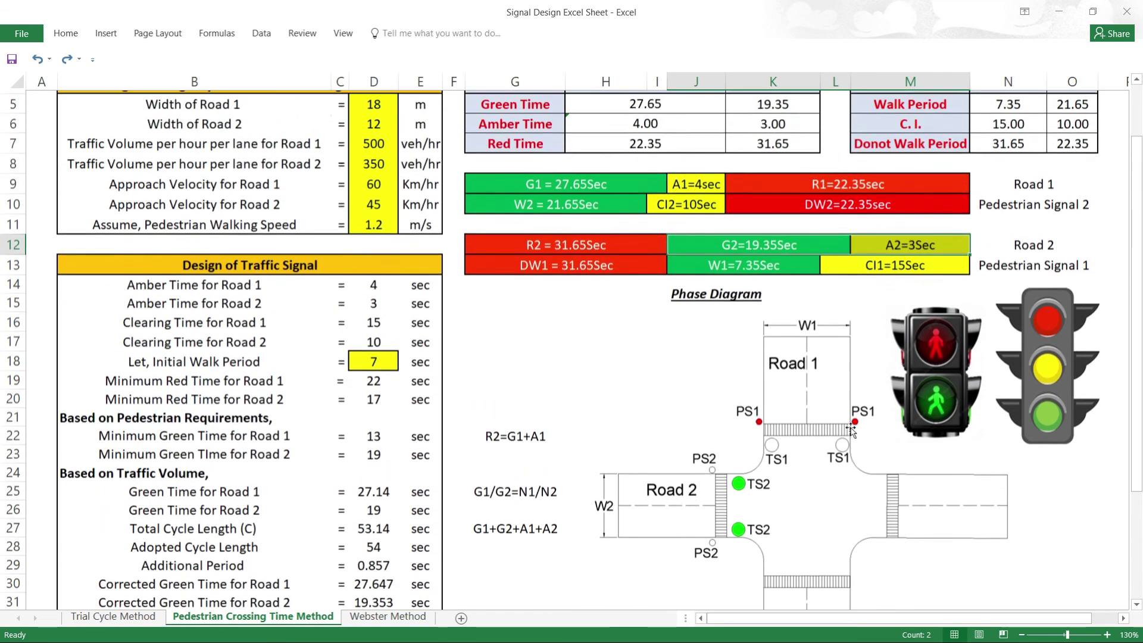
scroll(673, 441, up, 1)
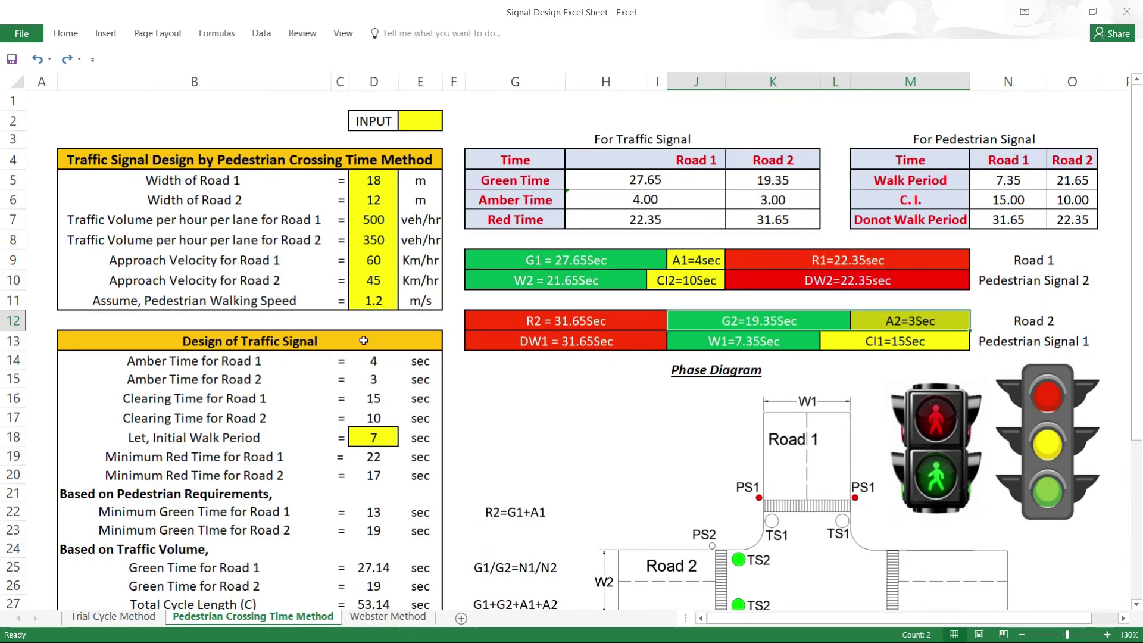
scroll(369, 381, down, 1)
scroll(380, 425, down, 3)
scroll(404, 393, down, 1)
scroll(527, 381, up, 5)
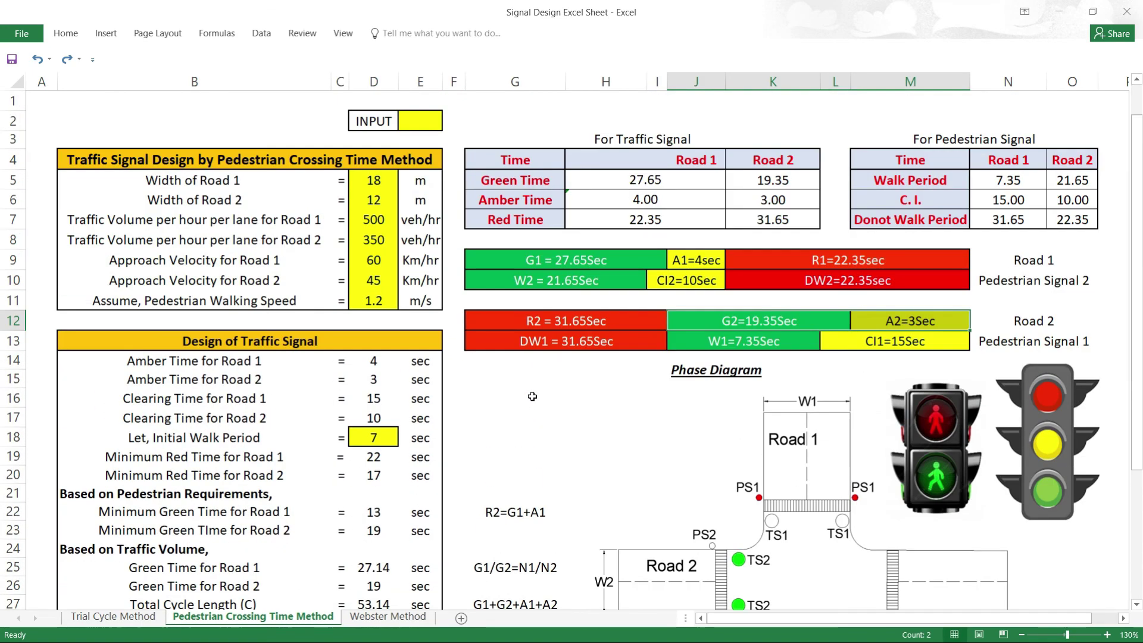